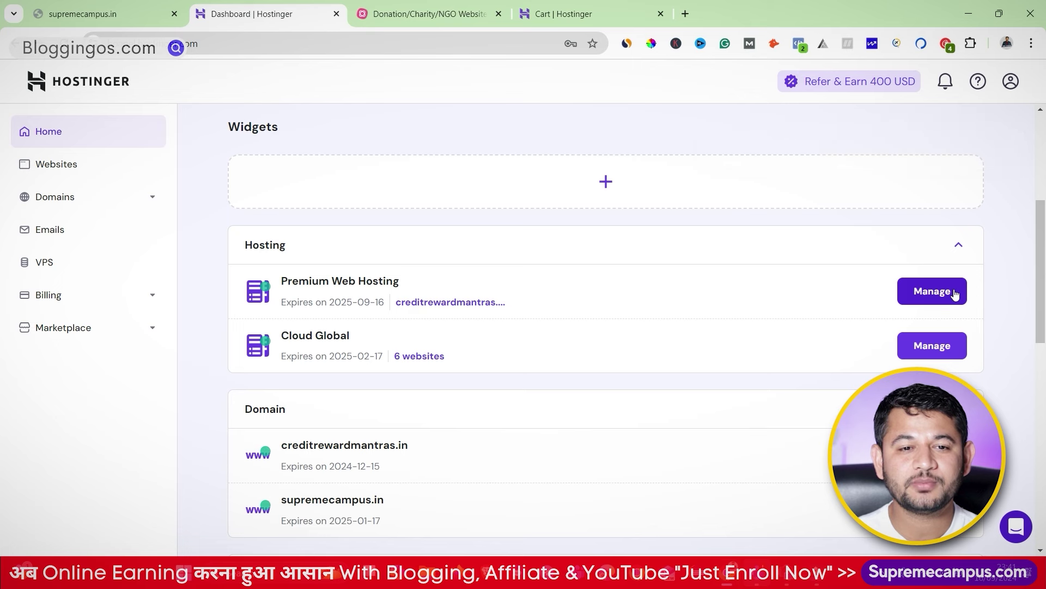
- Open the creditrewardmantras.in site from the WordPress admin in a new tab and look through its default home page
scroll(959, 295, up, 5)
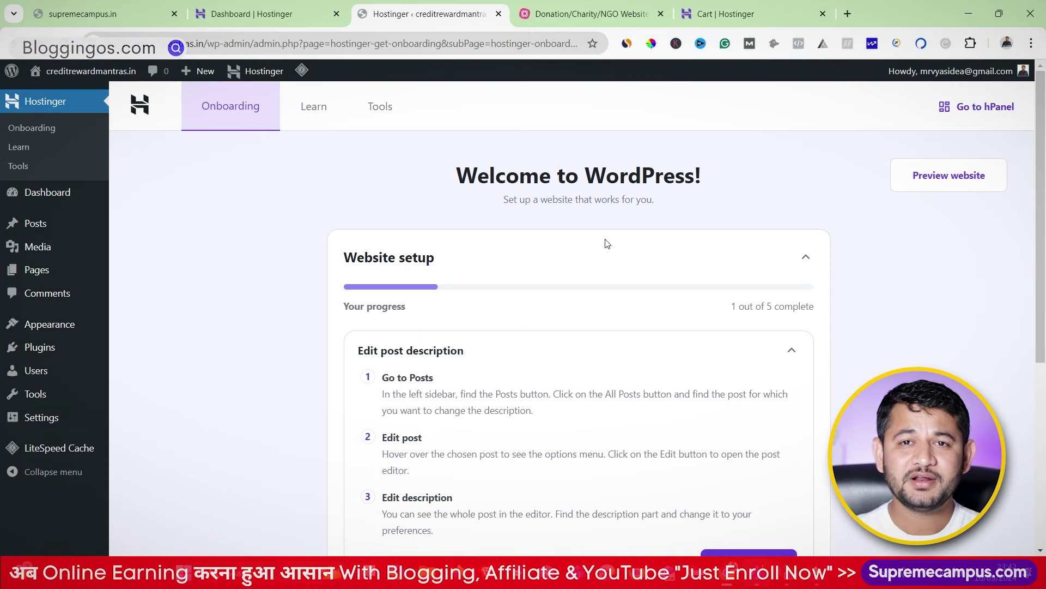
mouse_move(49, 77)
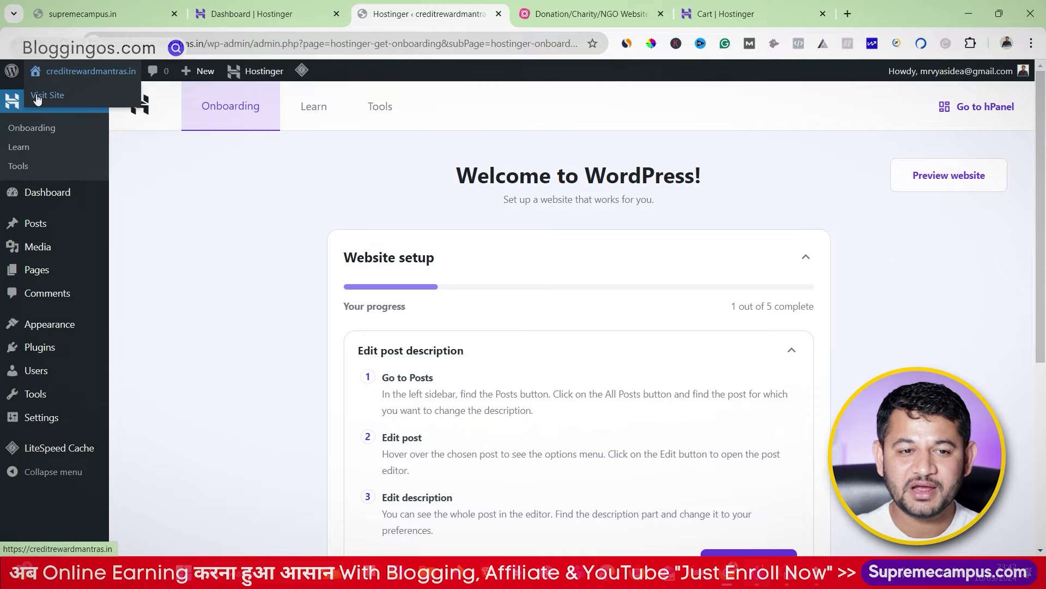
right_click(37, 98)
click(59, 107)
key(ctrl+Tab)
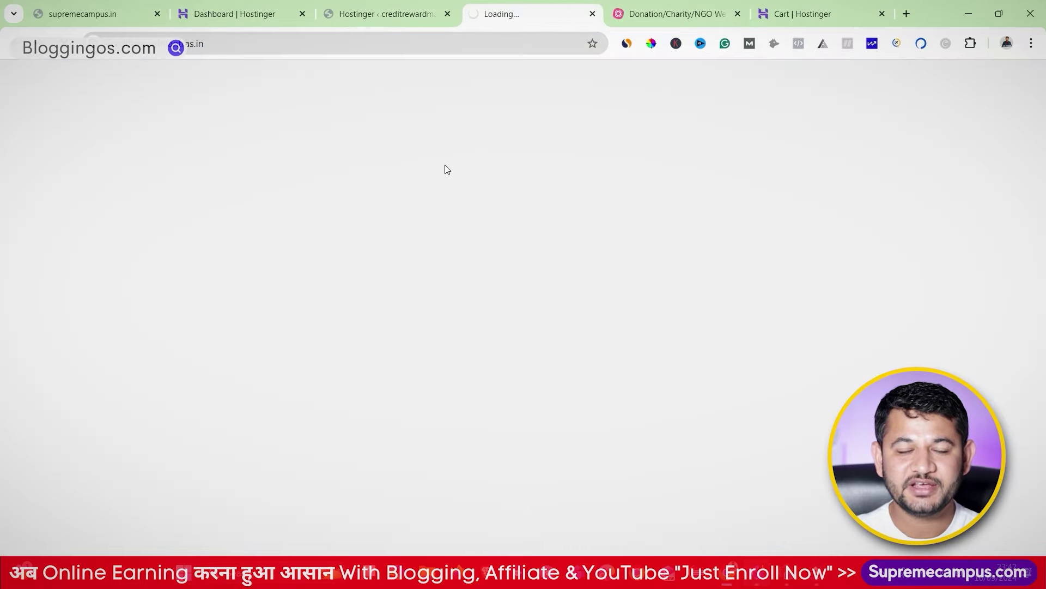
scroll(445, 168, down, 12)
scroll(446, 168, up, 4)
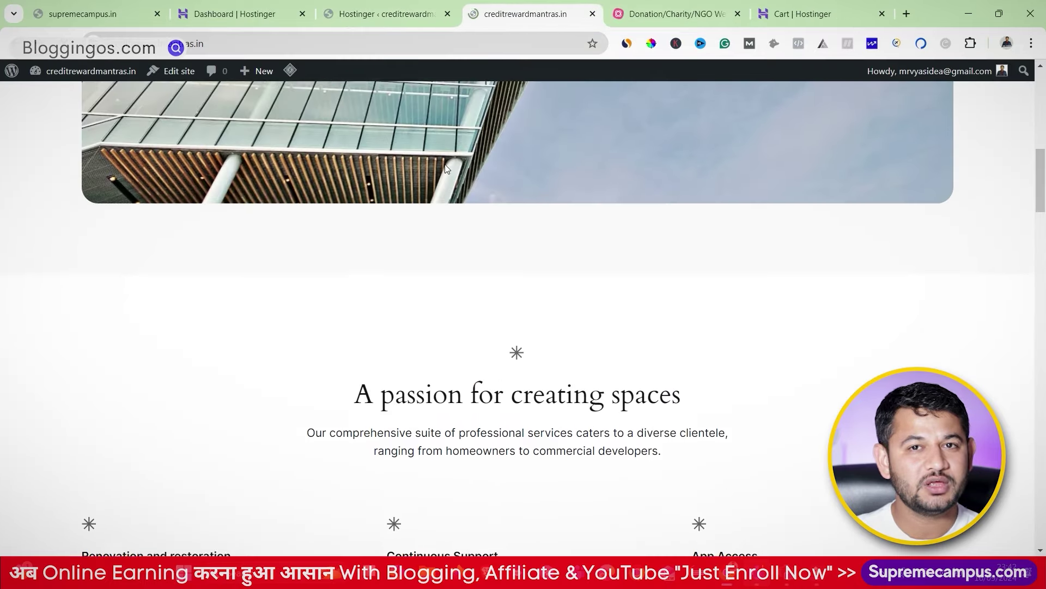
scroll(446, 168, down, 3)
- Compare the finished donation site on supremecampus.in with the default creditrewardmantras.in page
click(147, 4)
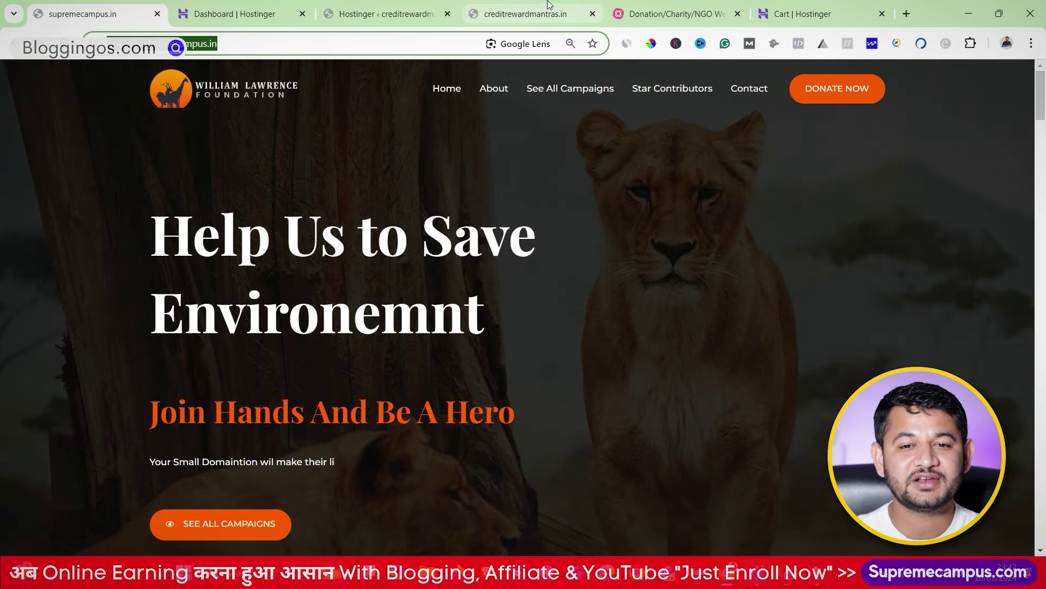
click(549, 5)
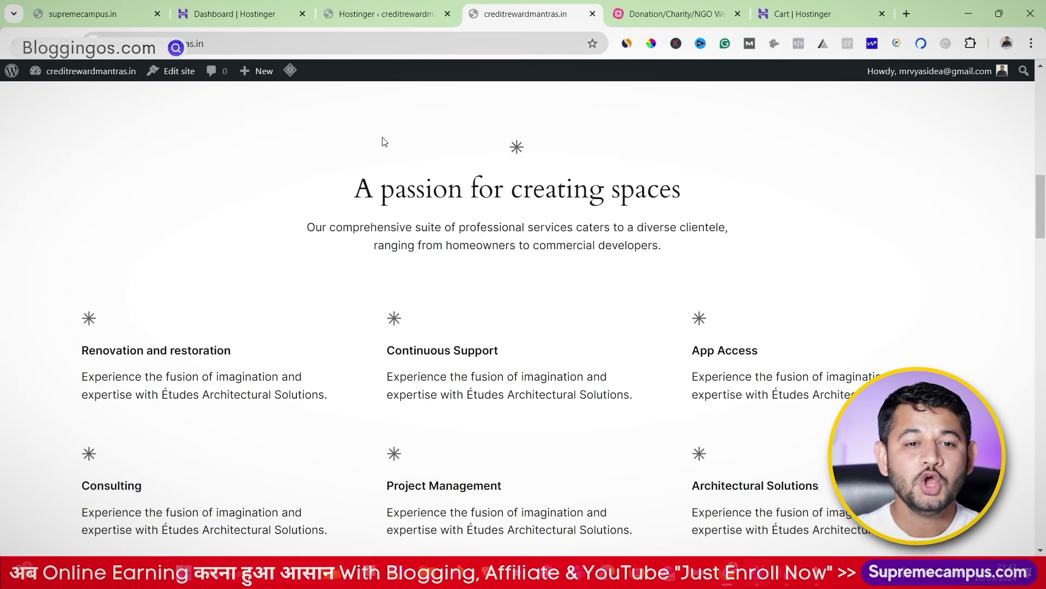
click(406, 8)
- Review the Wordpress install and Free Theme Install topics in the Donation/Charity/NGO Website mind map
click(647, 16)
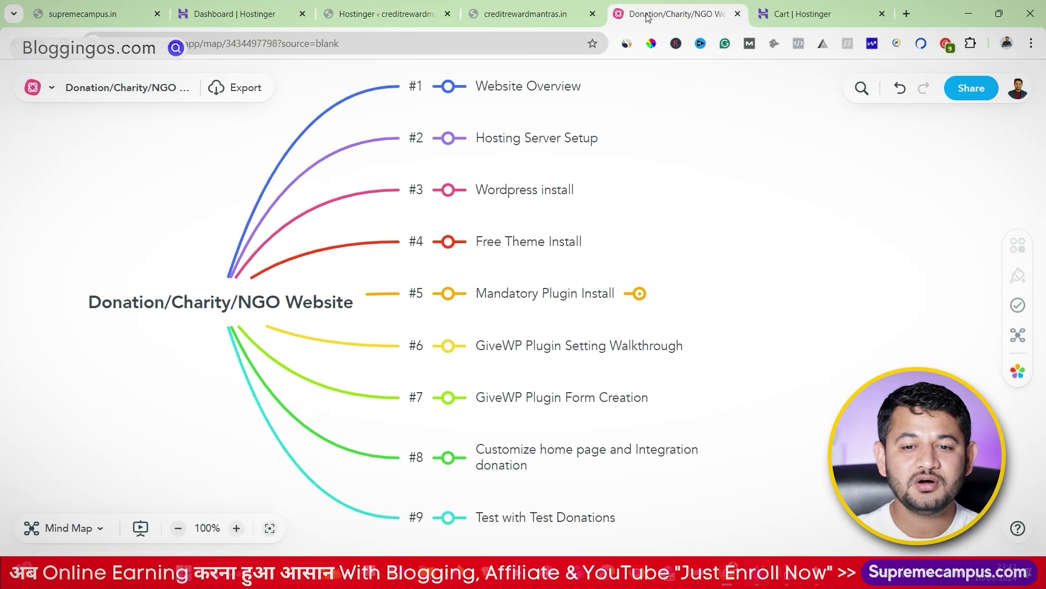
click(518, 191)
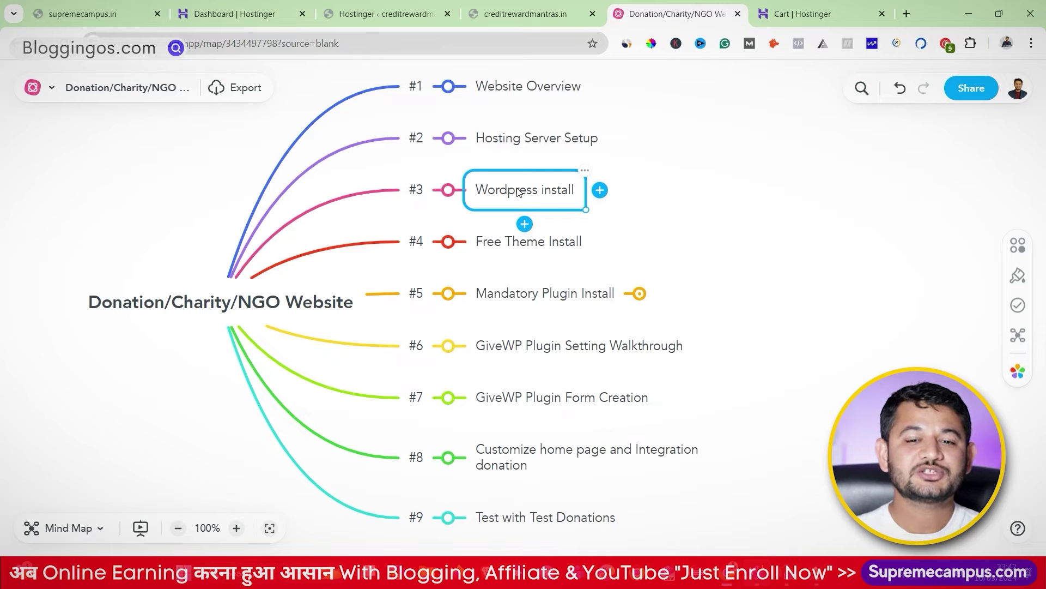
click(493, 254)
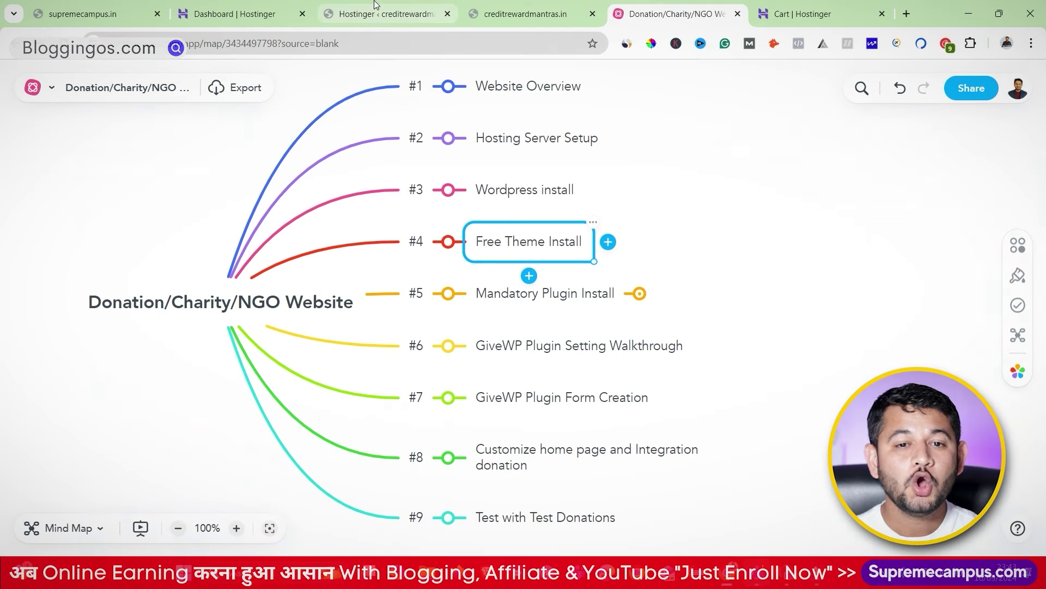
- Search the WordPress theme directory for "astra" and install and activate the Astra theme
click(372, 4)
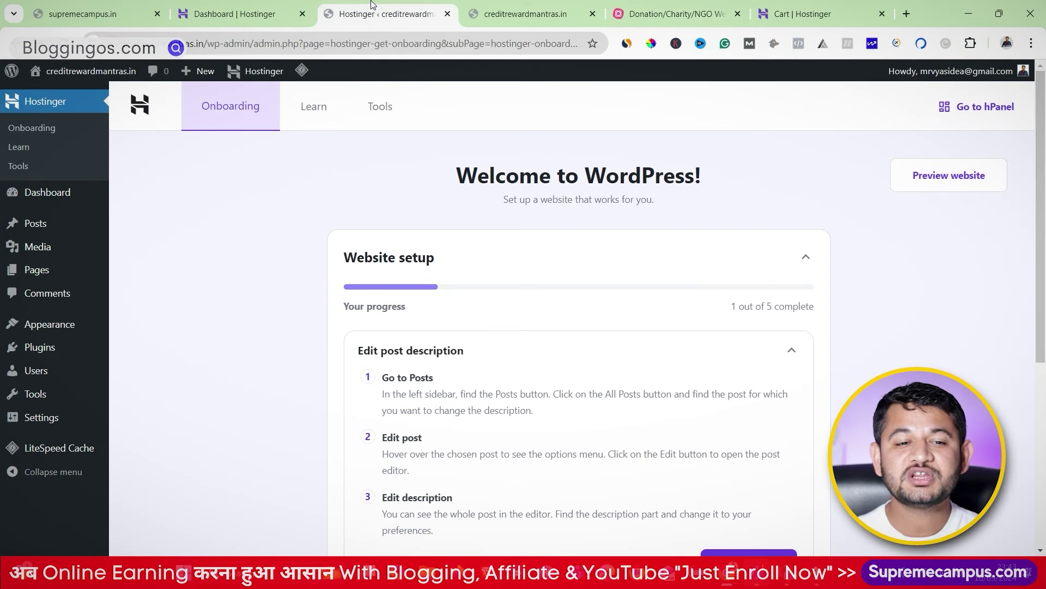
mouse_move(80, 325)
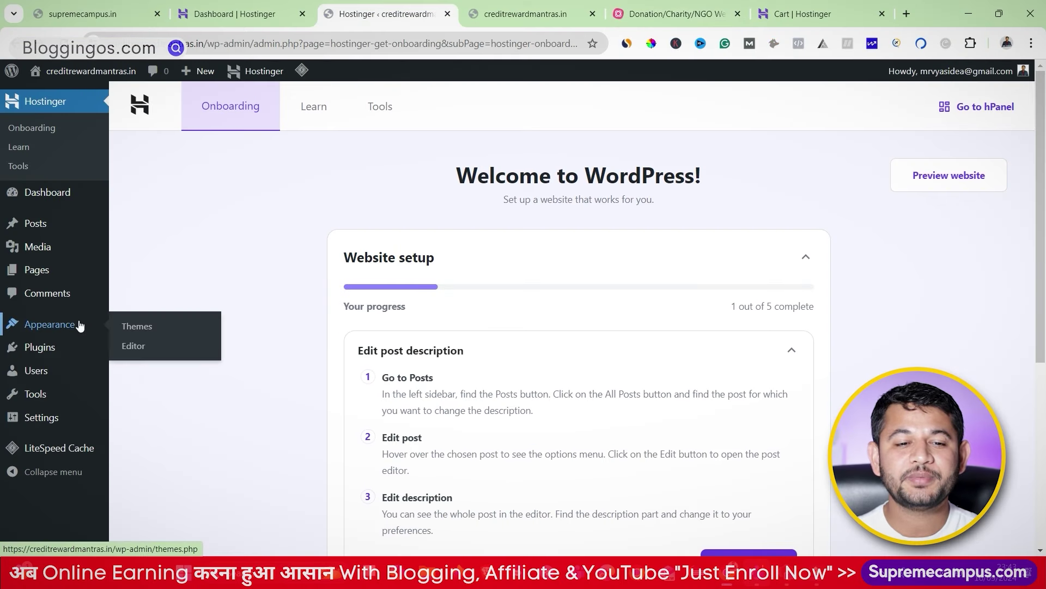
click(137, 327)
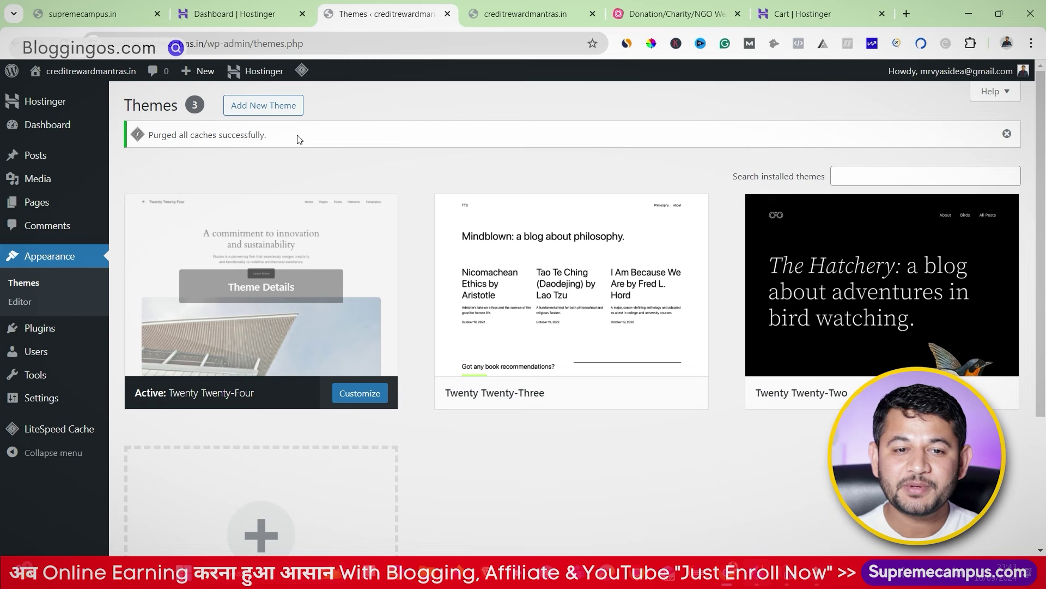
click(274, 106)
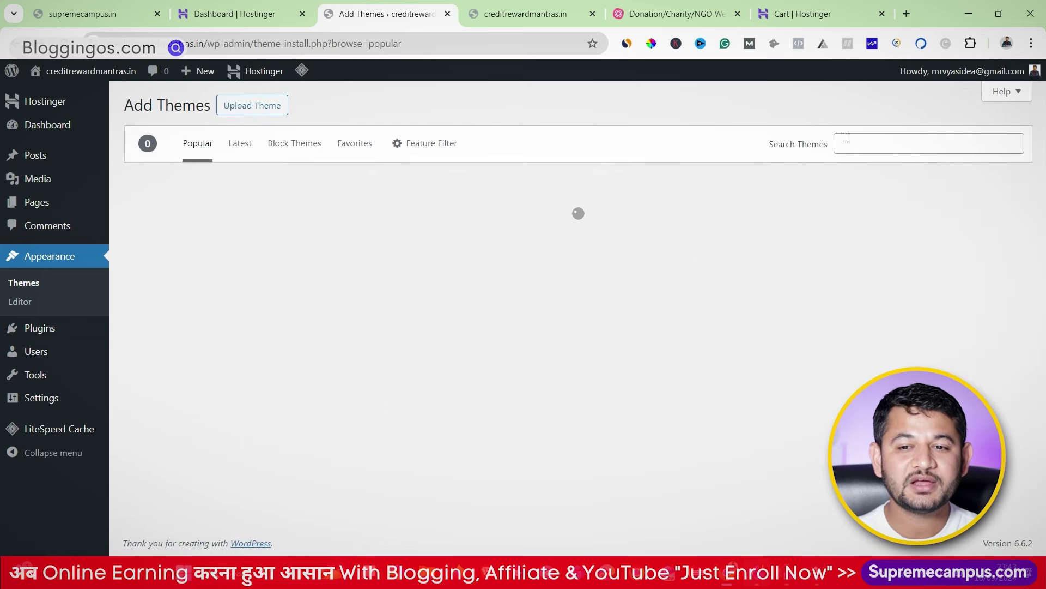
click(847, 138)
click(915, 199)
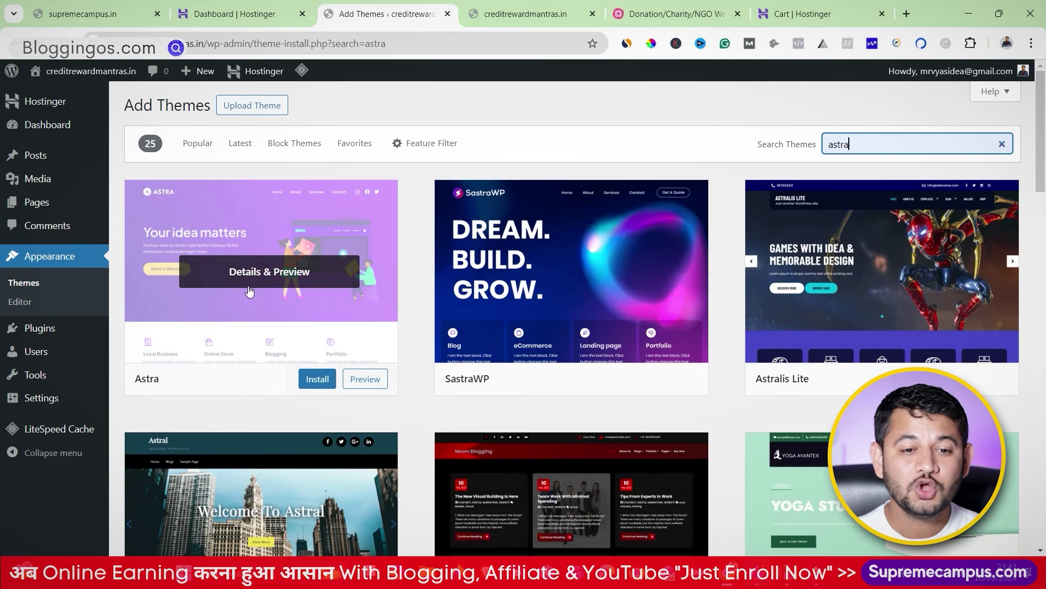
click(307, 379)
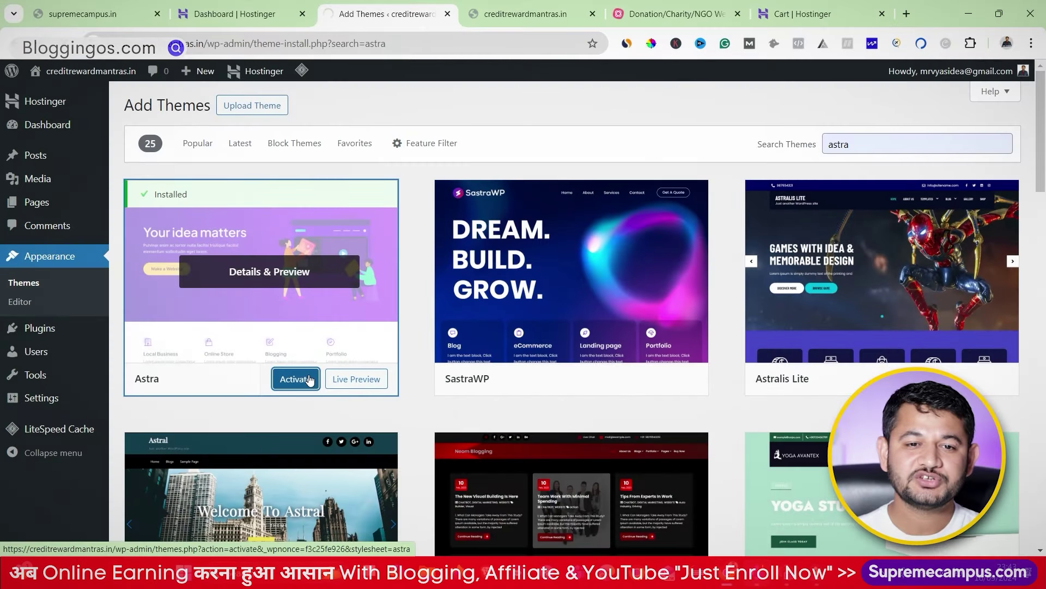
click(307, 379)
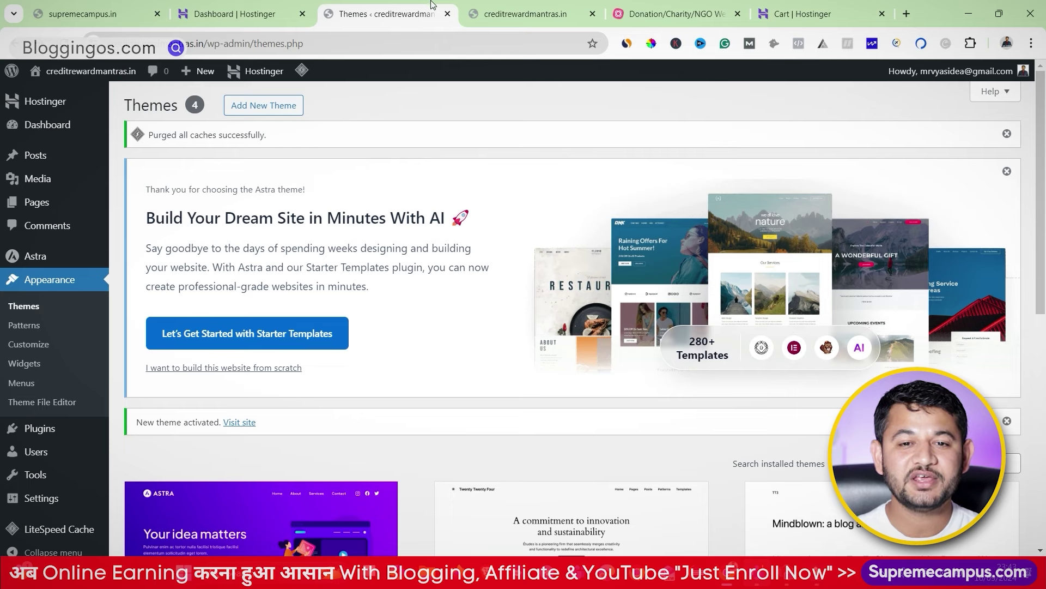
- Check how the creditrewardmantras.in front page looks with the Astra theme active
click(529, 11)
scroll(200, 155, up, 5)
scroll(205, 158, down, 5)
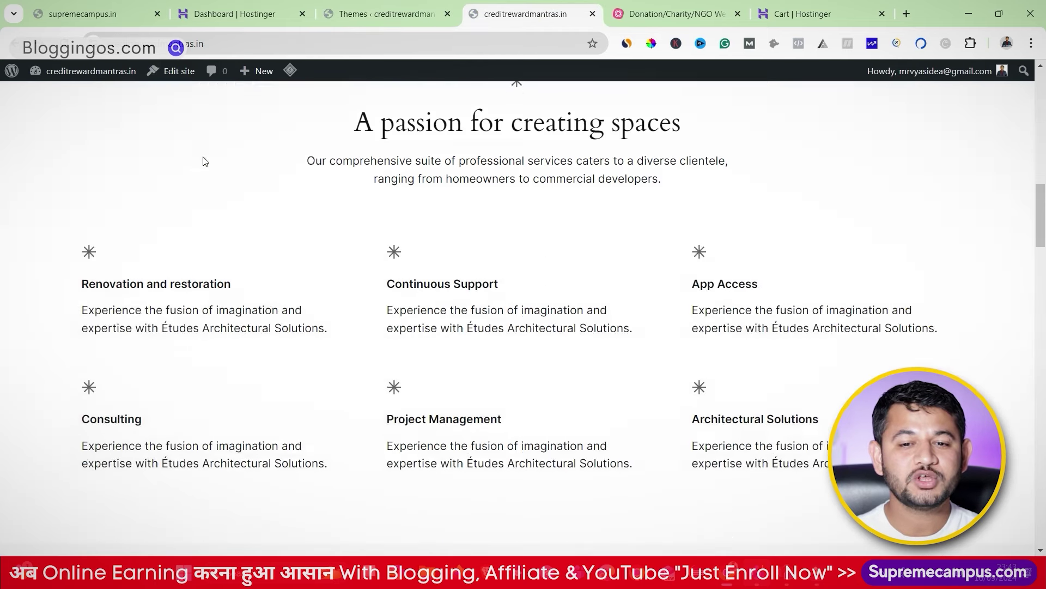
scroll(206, 159, up, 10)
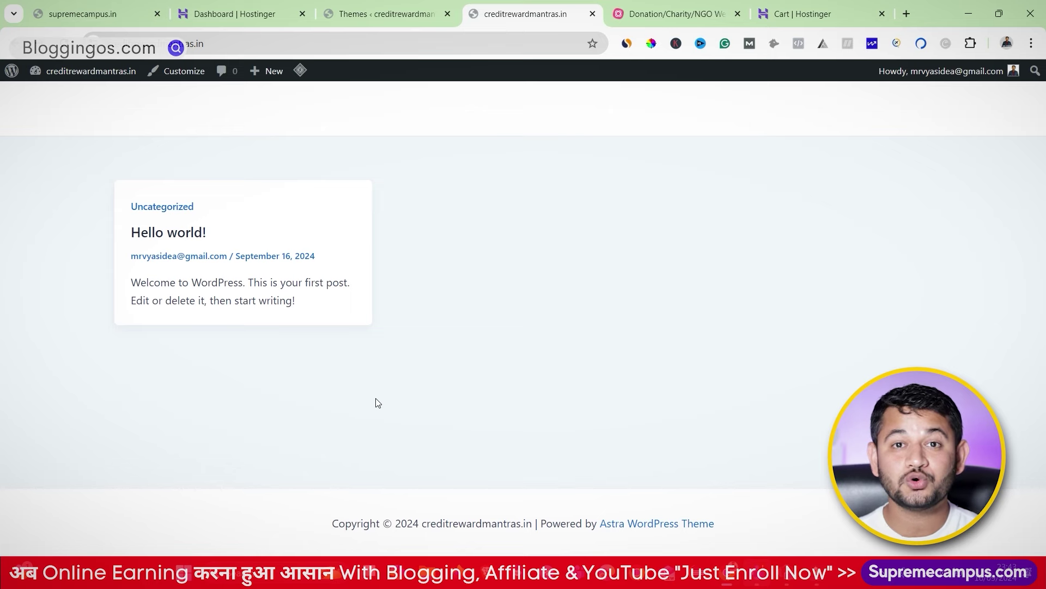
- Install and activate Astra's Starter Templates, choose to build with Classic Starter Templates and dismiss the AI builder offer
click(406, 9)
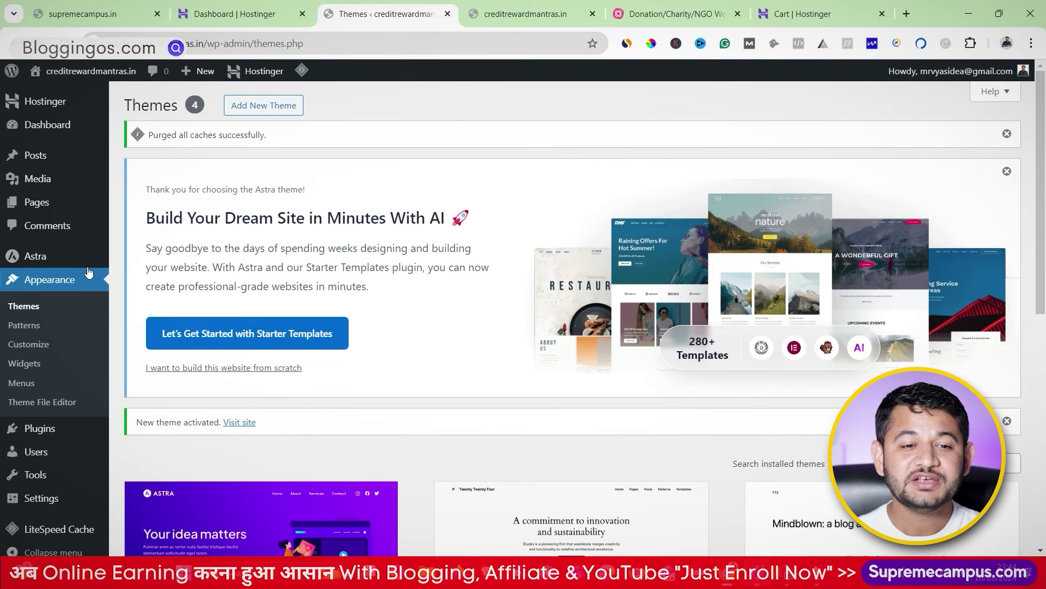
mouse_move(51, 257)
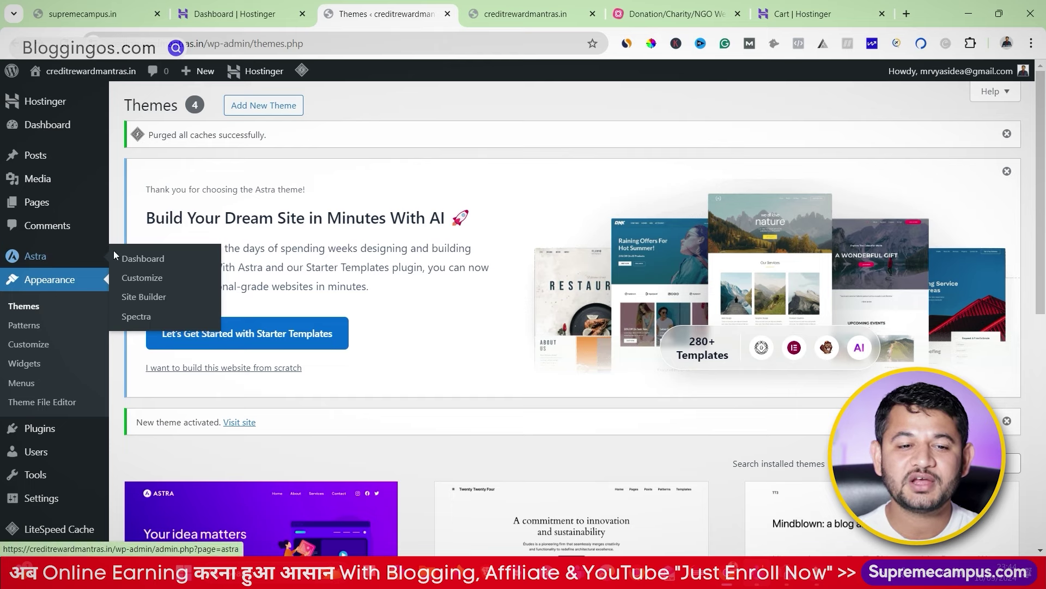
click(143, 259)
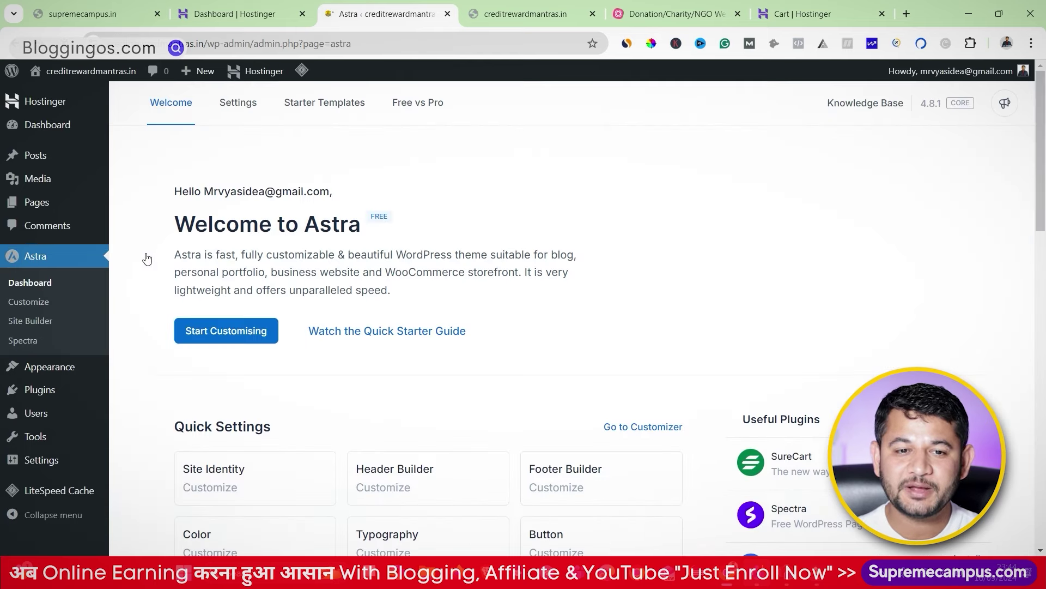
click(335, 104)
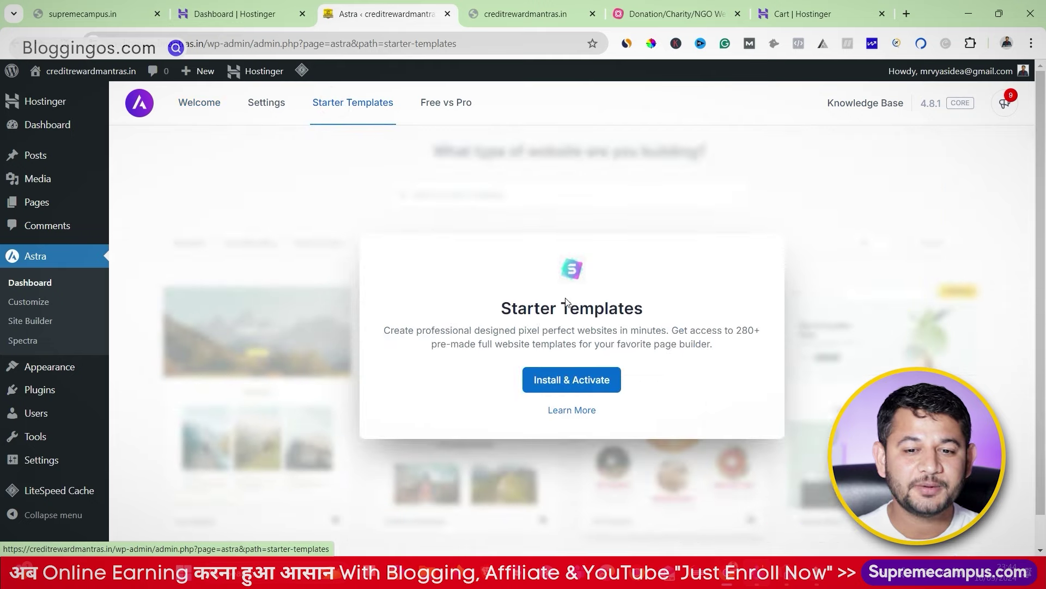
click(561, 380)
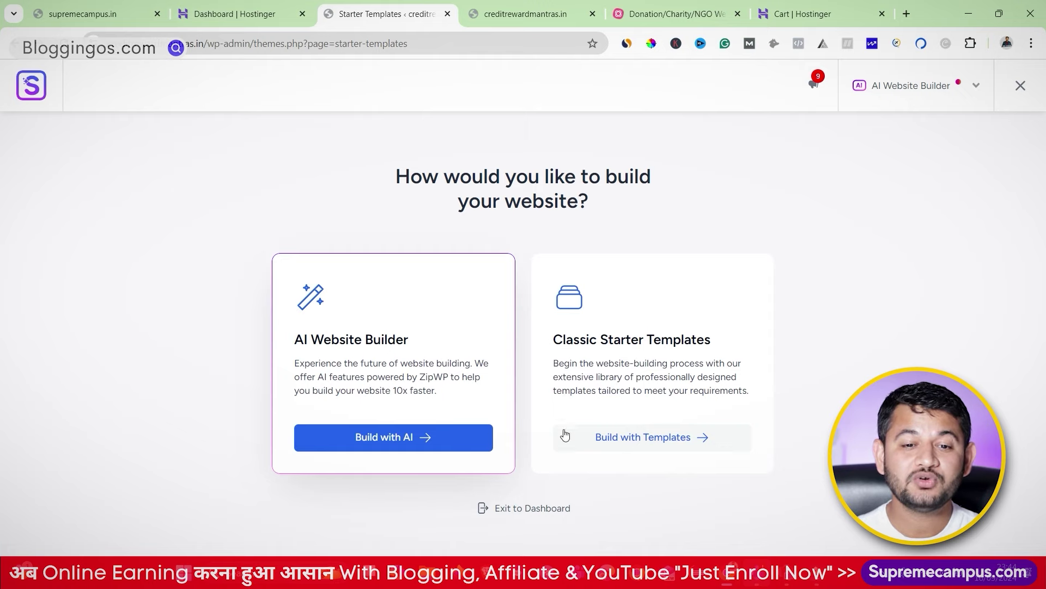
click(674, 439)
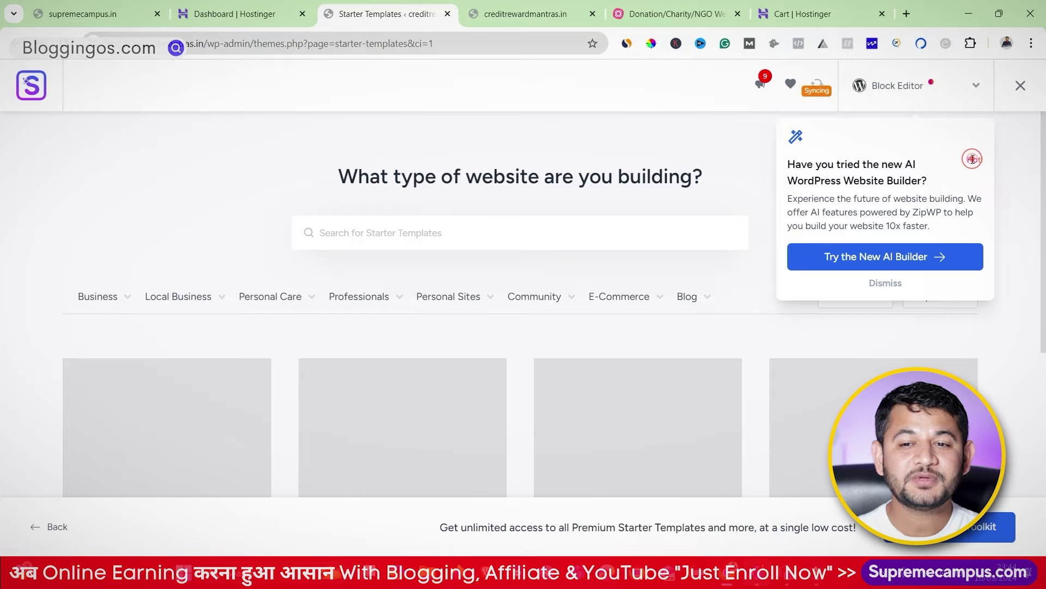
click(873, 283)
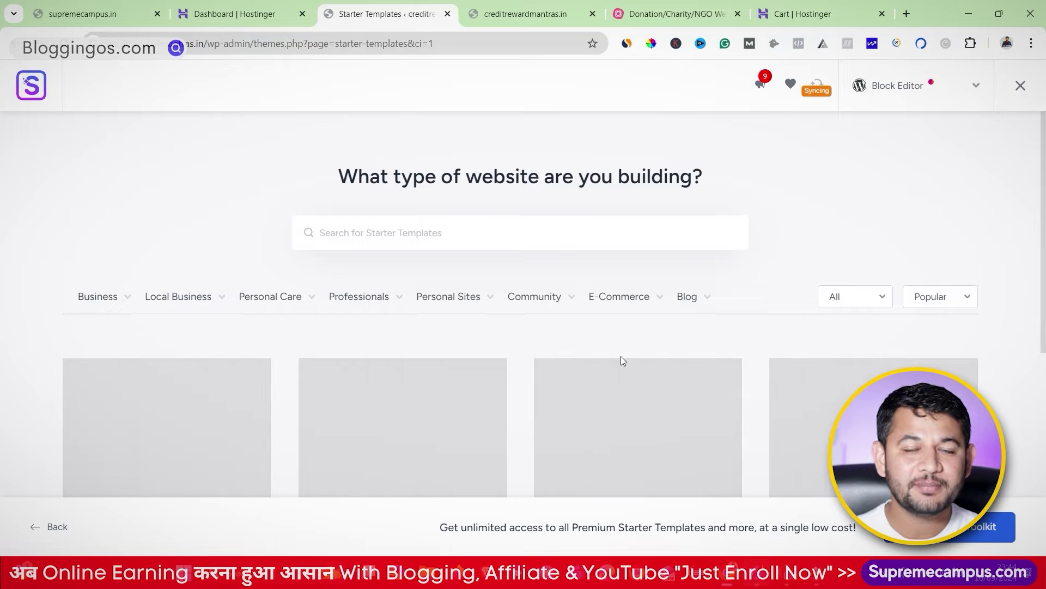
- Set Elementor as the page builder for the starter templates
click(874, 81)
click(863, 156)
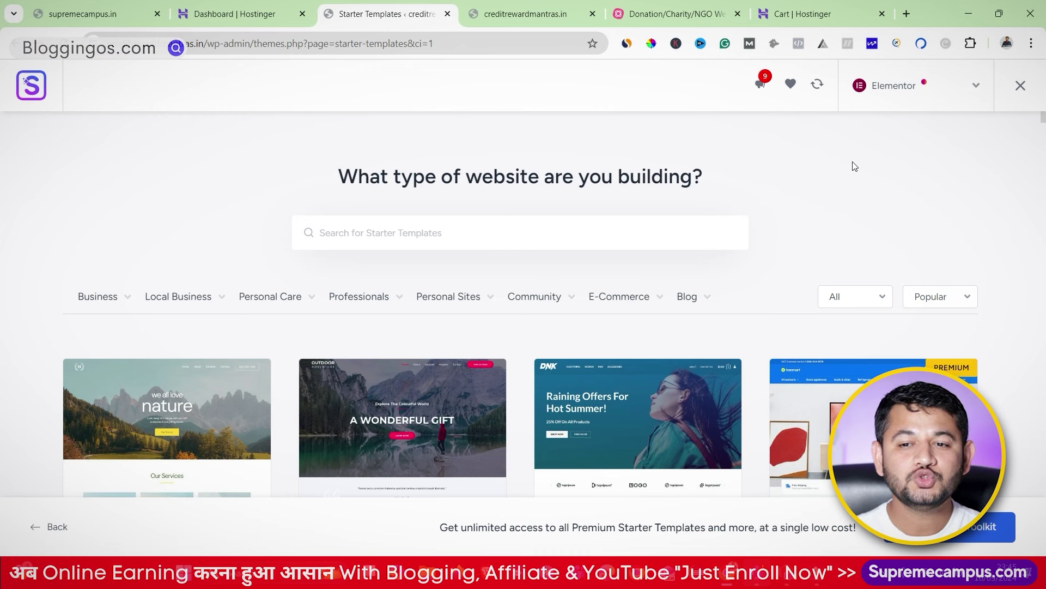
click(903, 96)
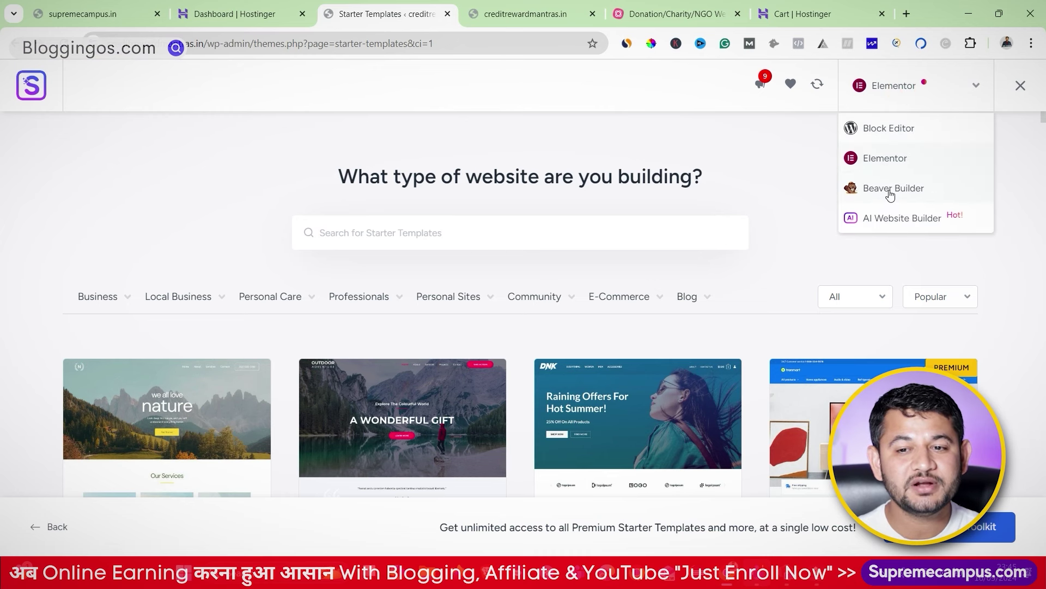
click(888, 159)
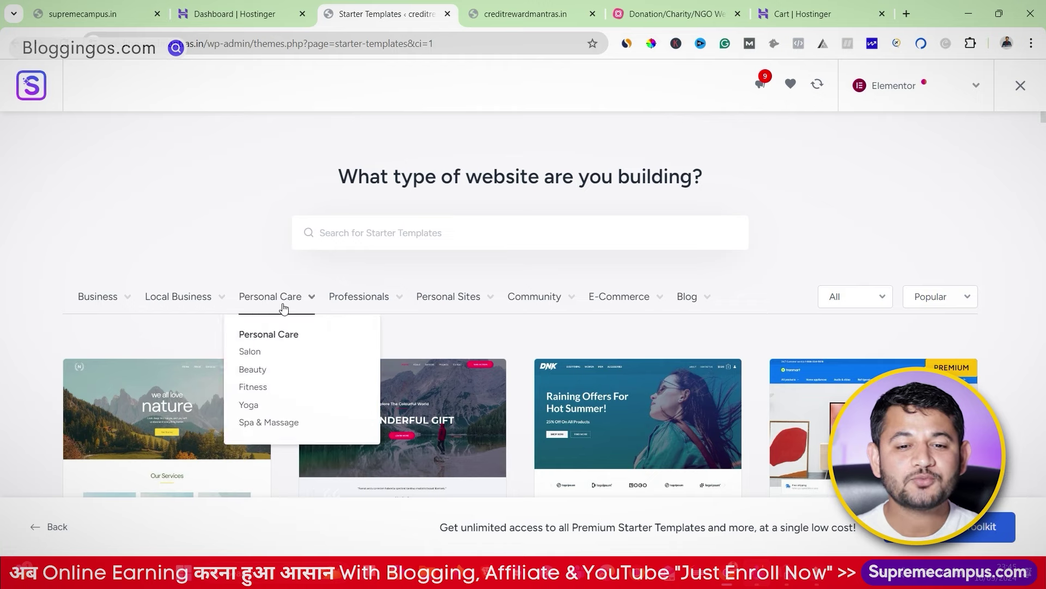
- Filter the starter templates by Charity in the Community category's Non Profit group and browse the matching designs
mouse_move(638, 309)
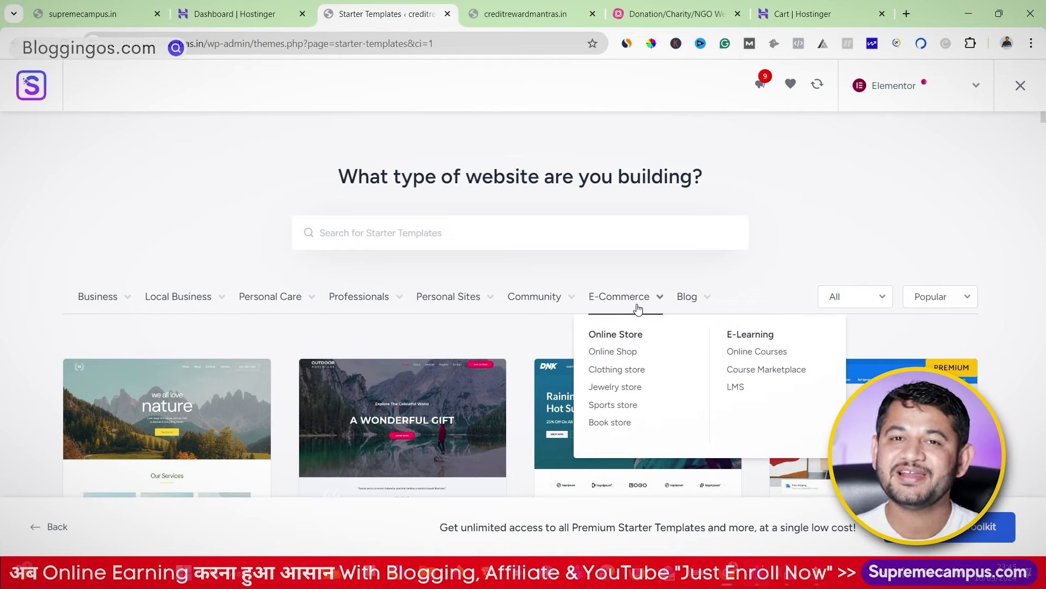
mouse_move(535, 300)
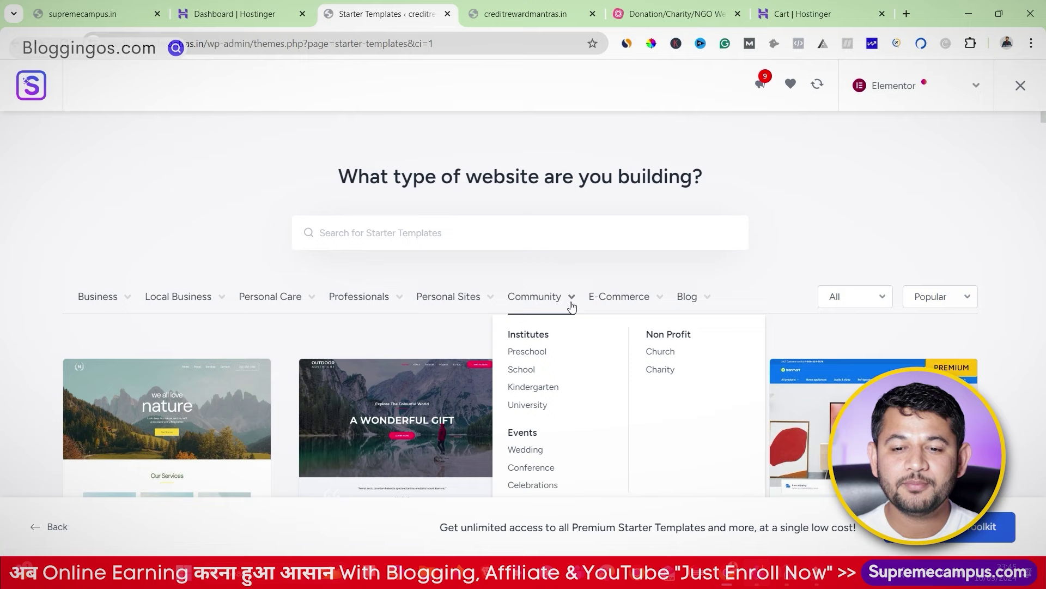
click(660, 370)
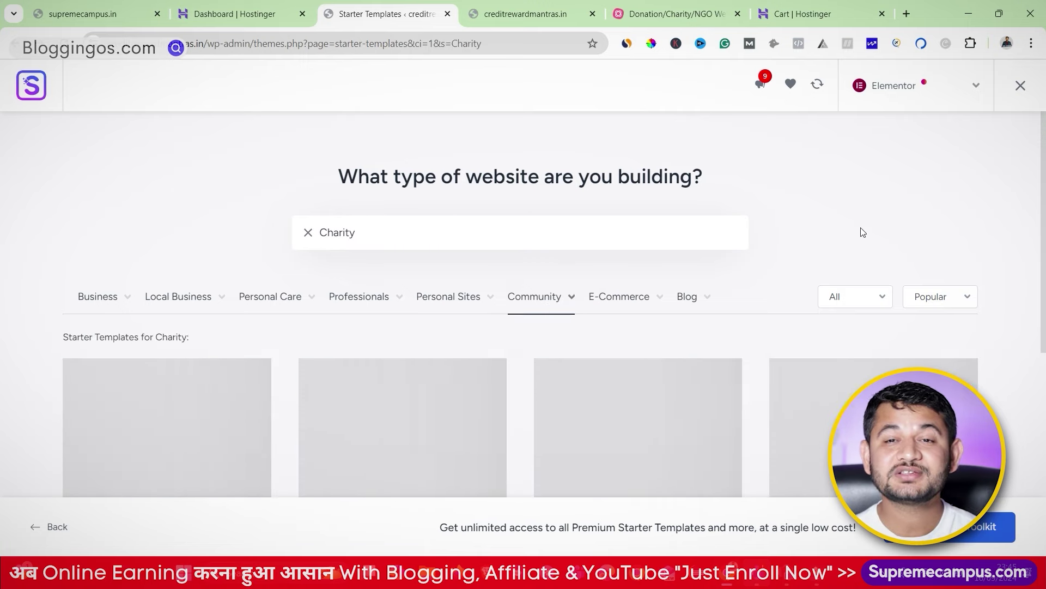
scroll(808, 296, down, 10)
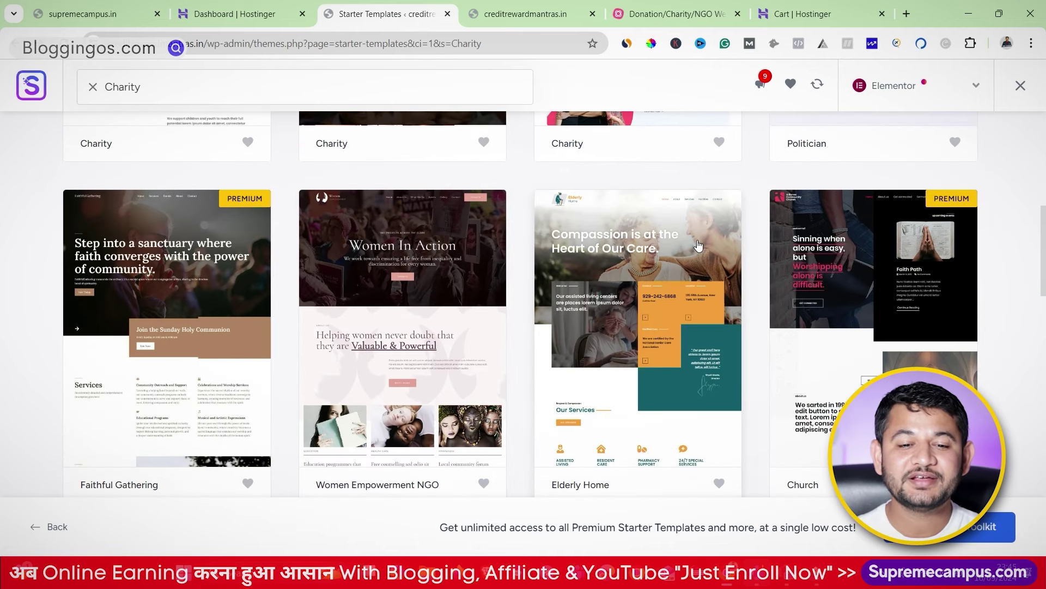
scroll(611, 365, down, 4)
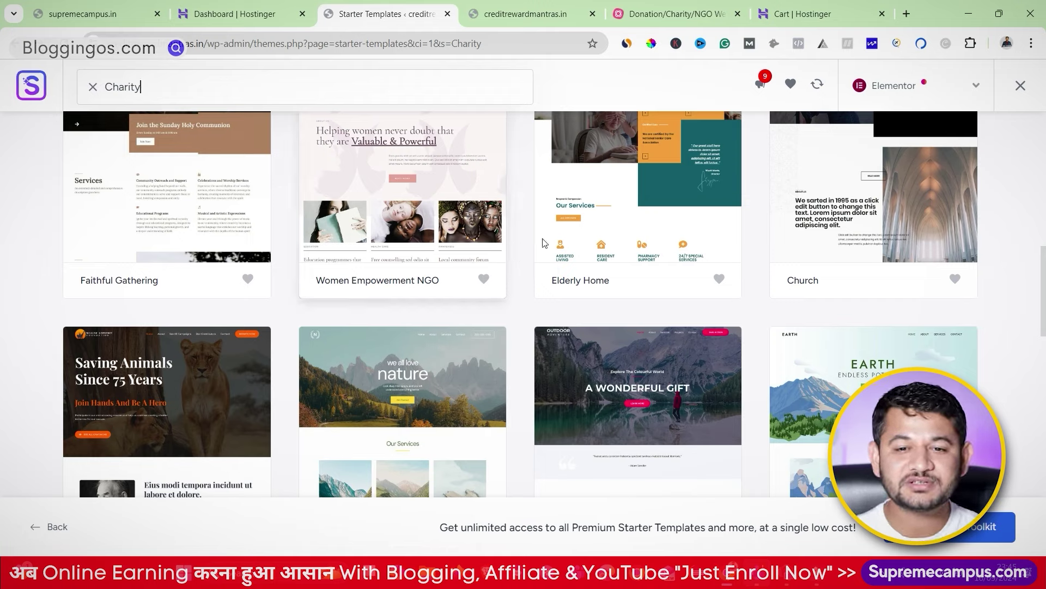
- Open the Outdoor Adventure template's preview and look through its page
click(601, 349)
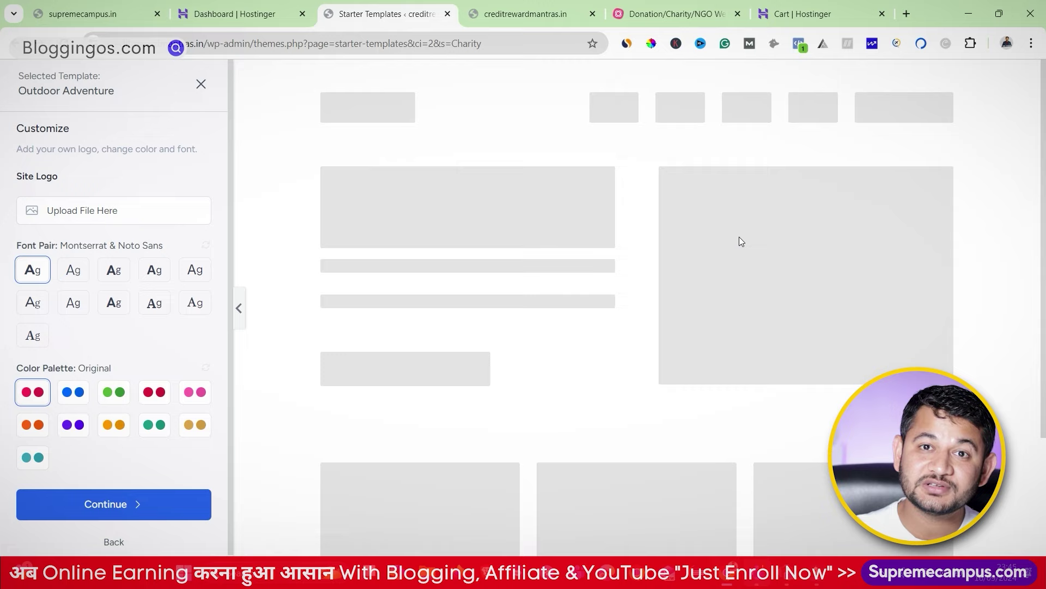
scroll(722, 242, down, 15)
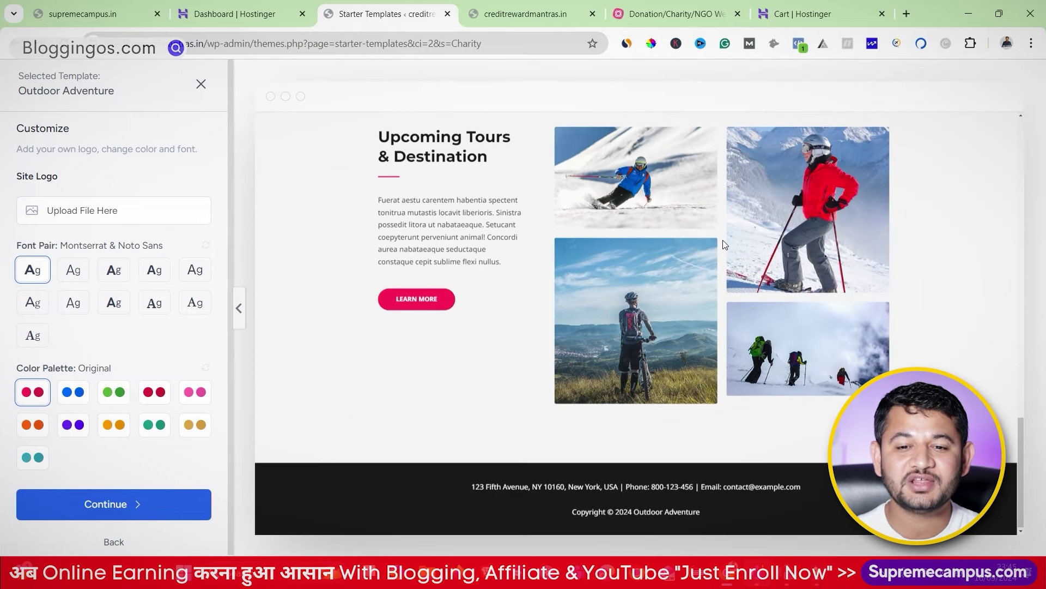
- Leave the Outdoor Adventure preview and return to the Charity template results
scroll(723, 242, up, 15)
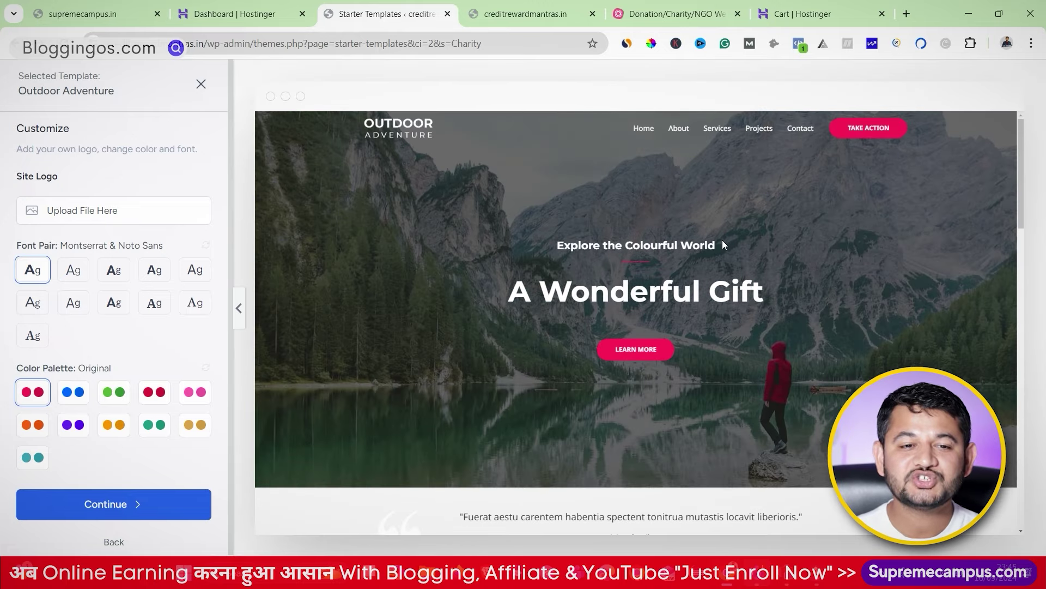
click(108, 542)
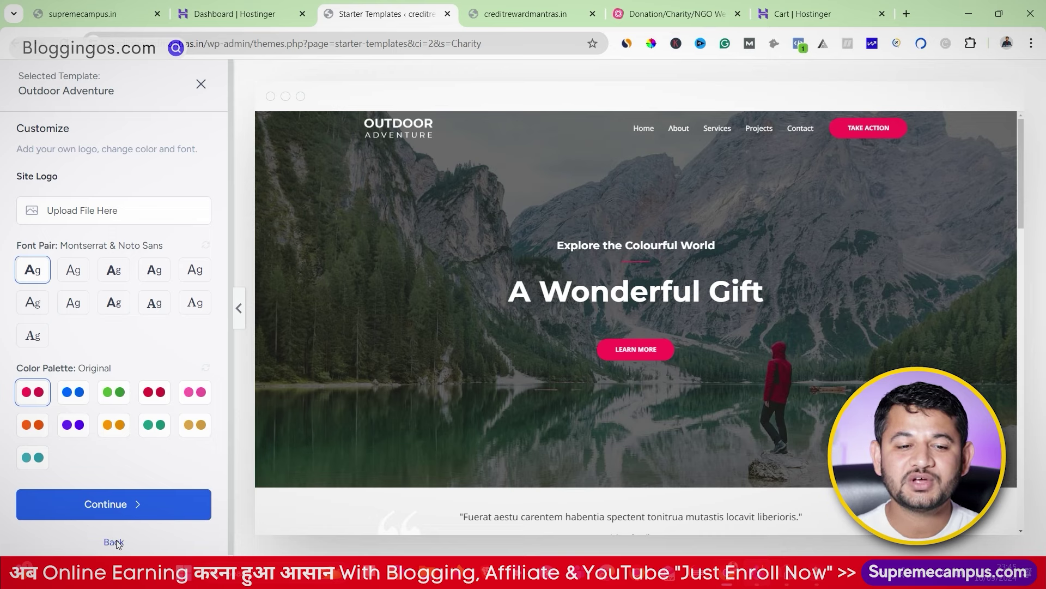
click(114, 542)
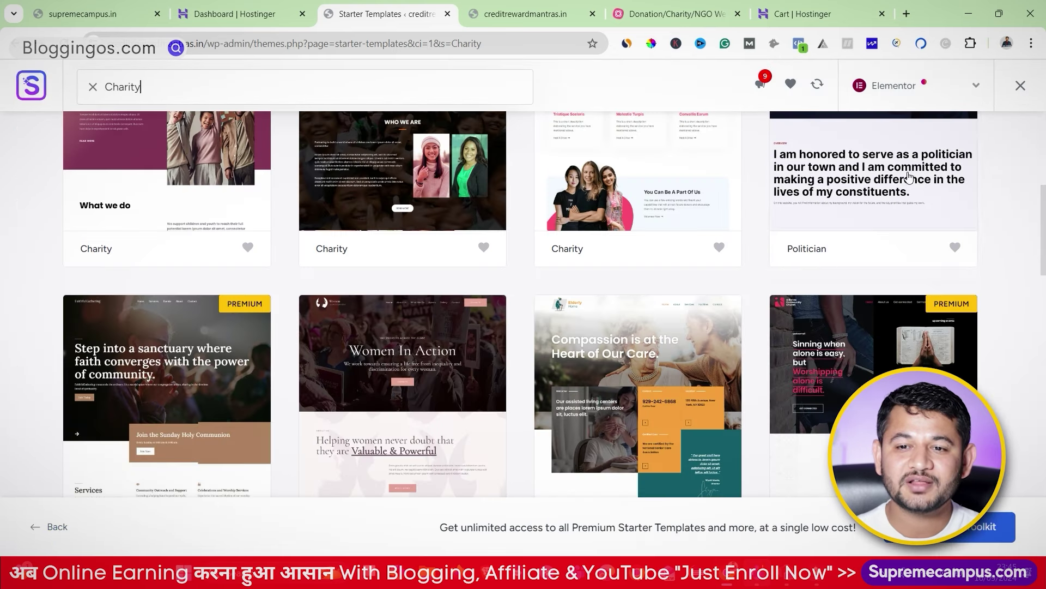
- Find and select the Animal Welfare template among the charity designs and look through its preview page
scroll(259, 345, down, 9)
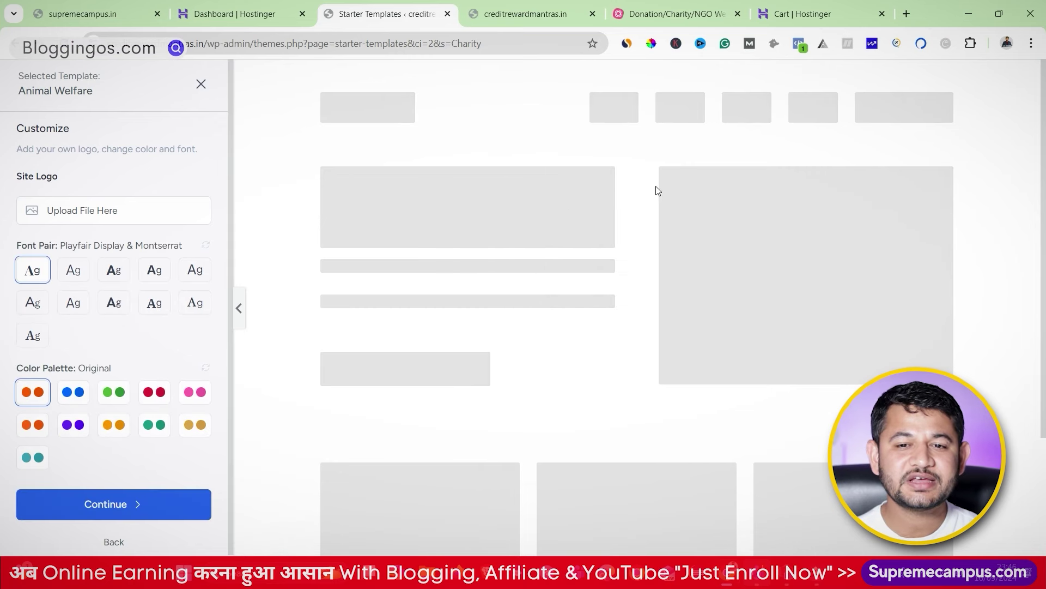
scroll(695, 178, down, 15)
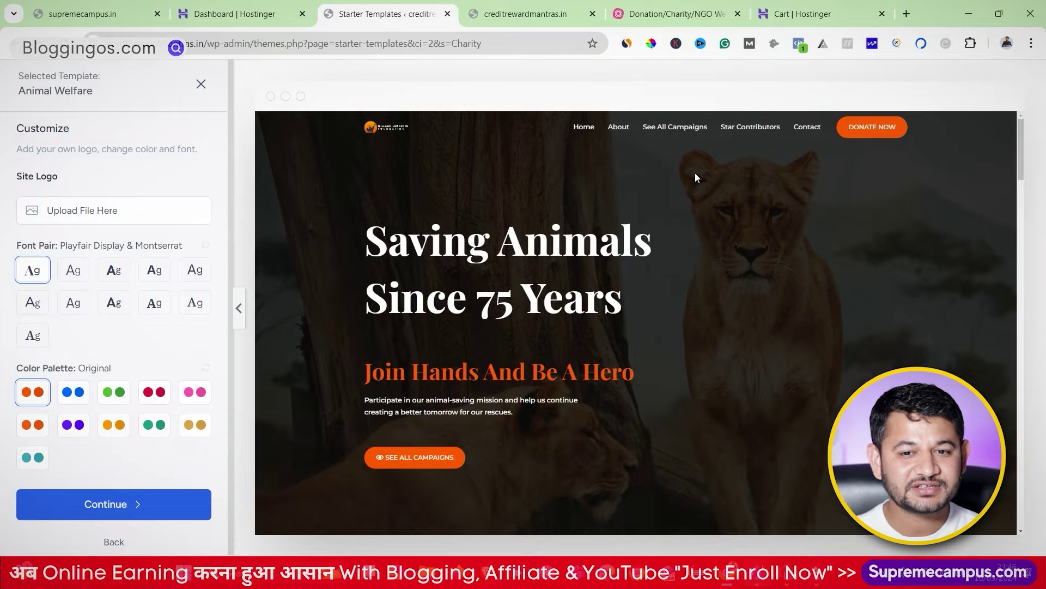
scroll(696, 178, down, 8)
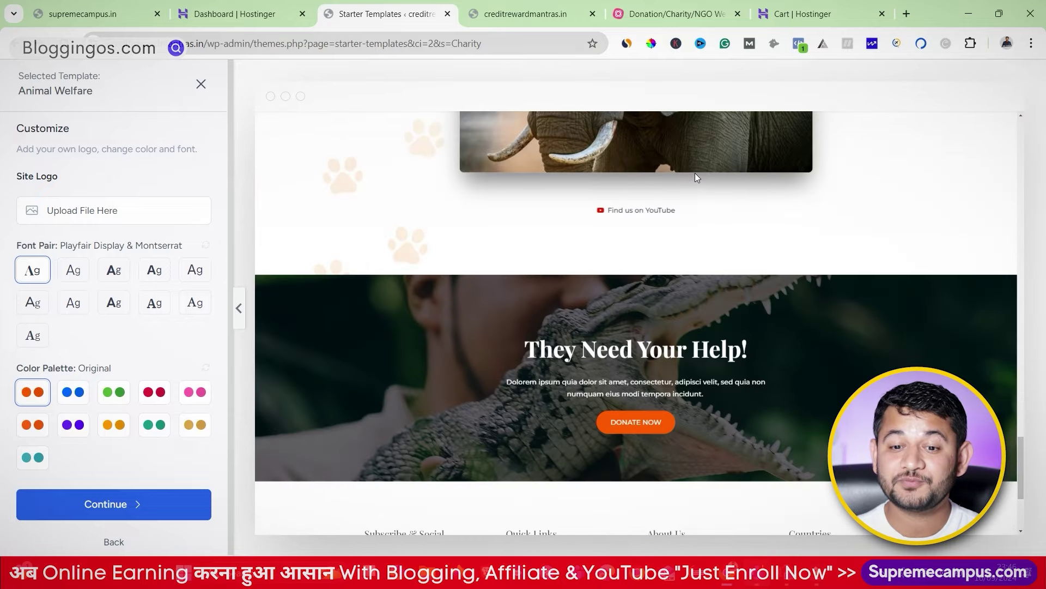
scroll(695, 177, up, 15)
scroll(696, 178, up, 10)
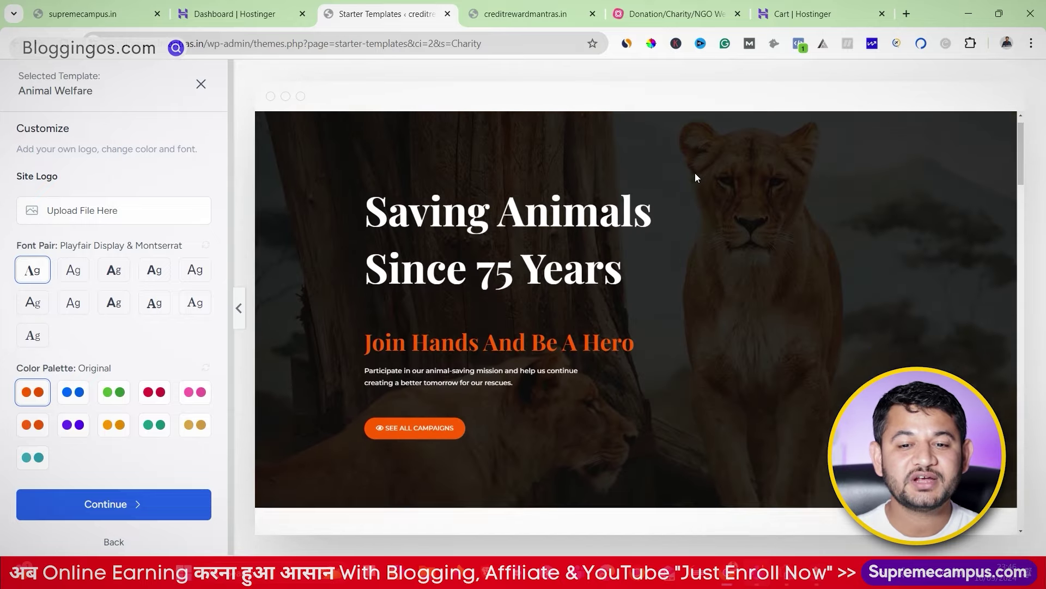
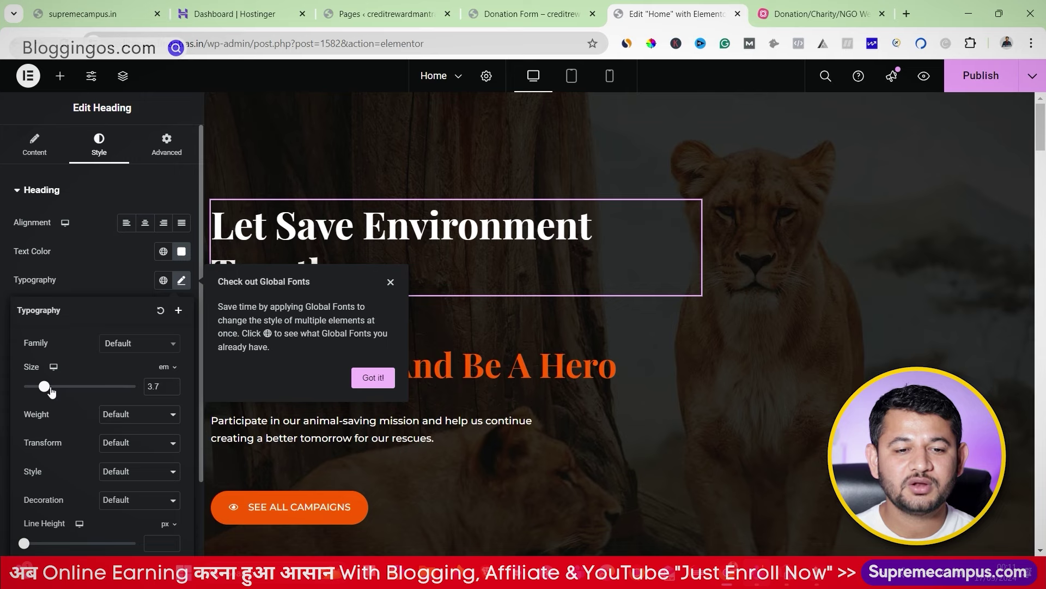
- Dismiss the Global Fonts tip and set the "Let Save Environment Together" heading's font size to 4.1 em
drag(44, 386, 40, 386)
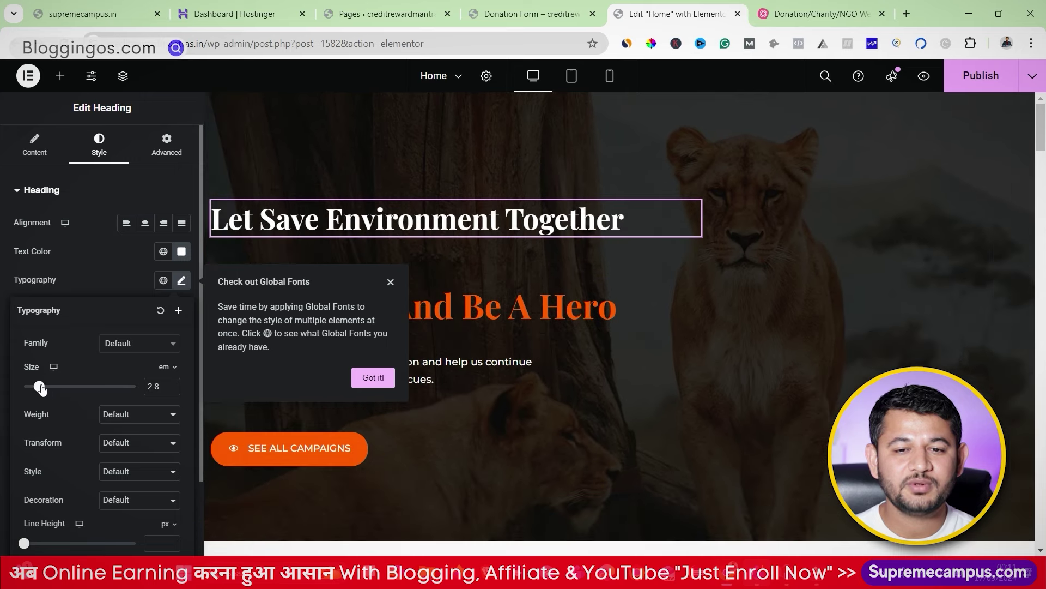
click(391, 282)
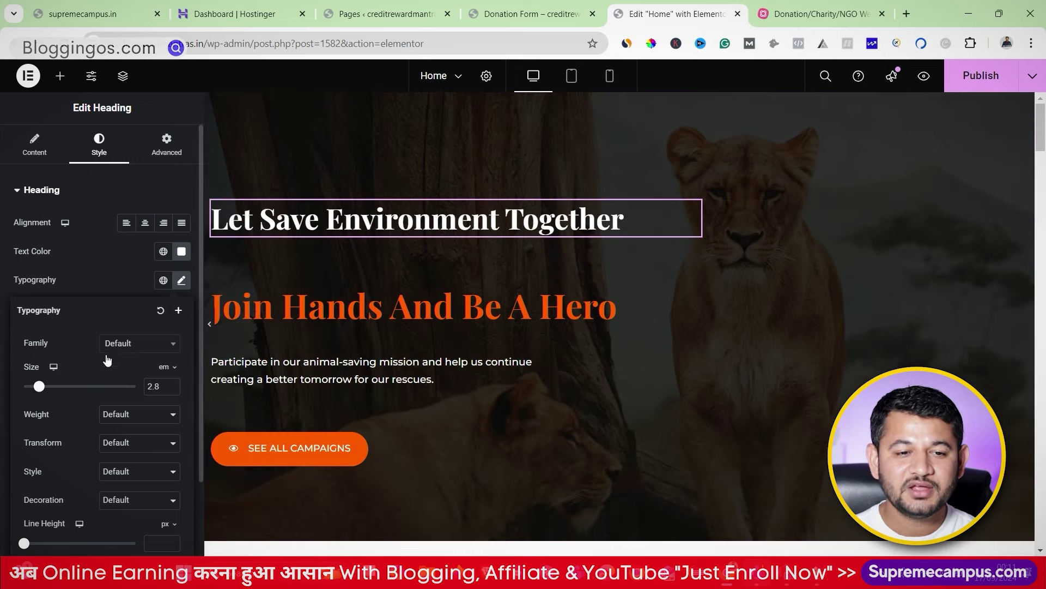
click(529, 240)
click(181, 279)
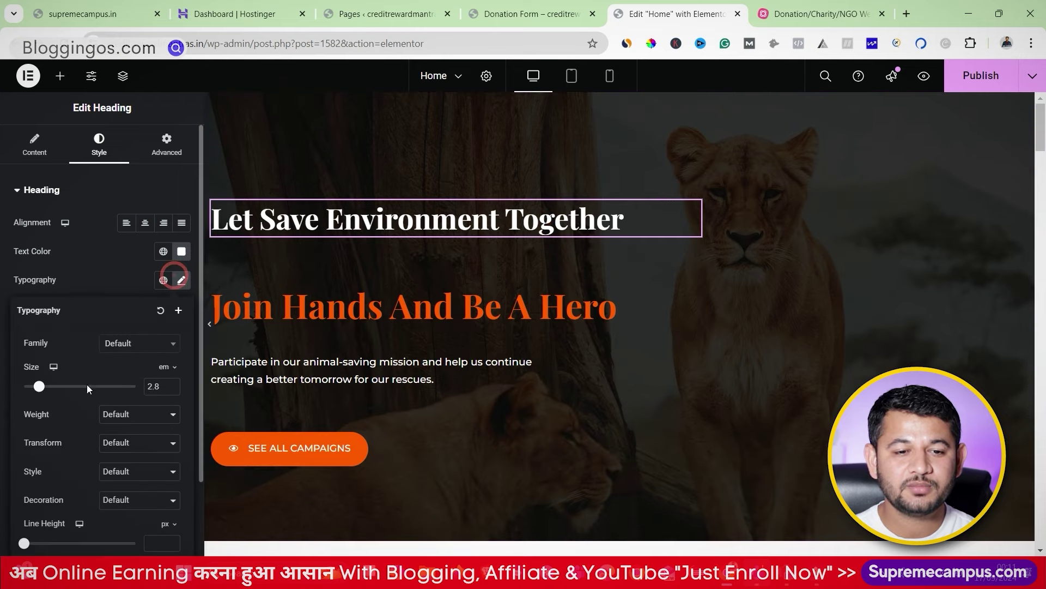
drag(44, 389, 49, 387)
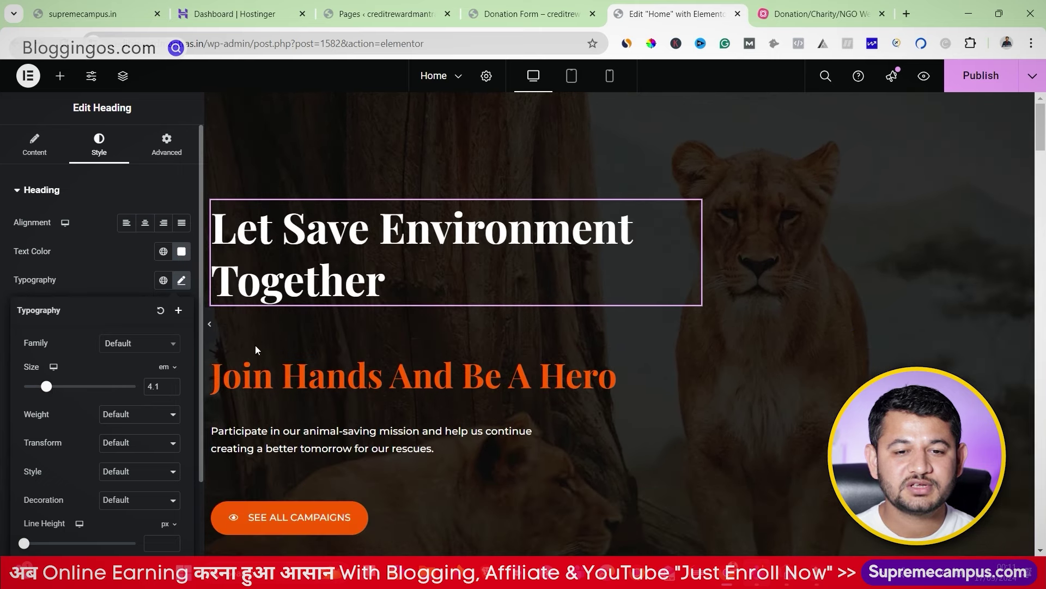
- Replace the orange hero subheading's text with "Join Us For Good Cause"
click(339, 377)
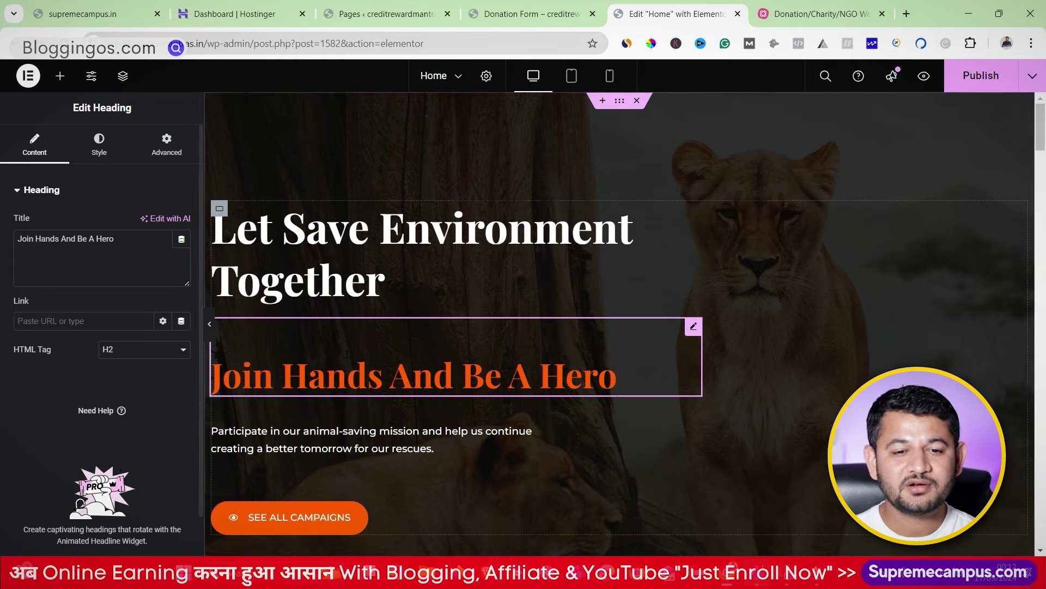
drag(613, 378, 214, 378)
text(Join U)
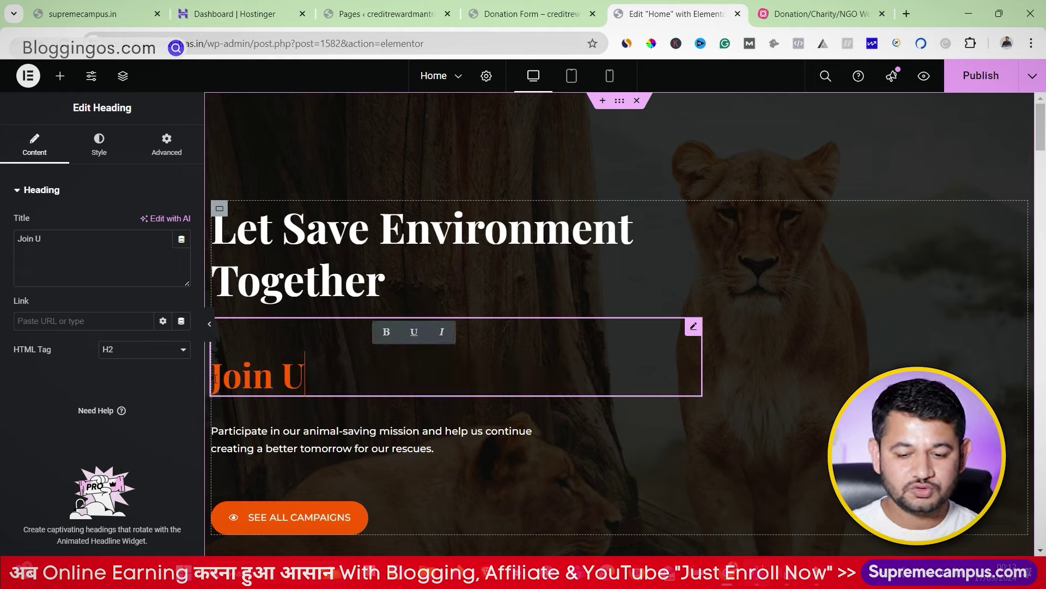
text(s For G)
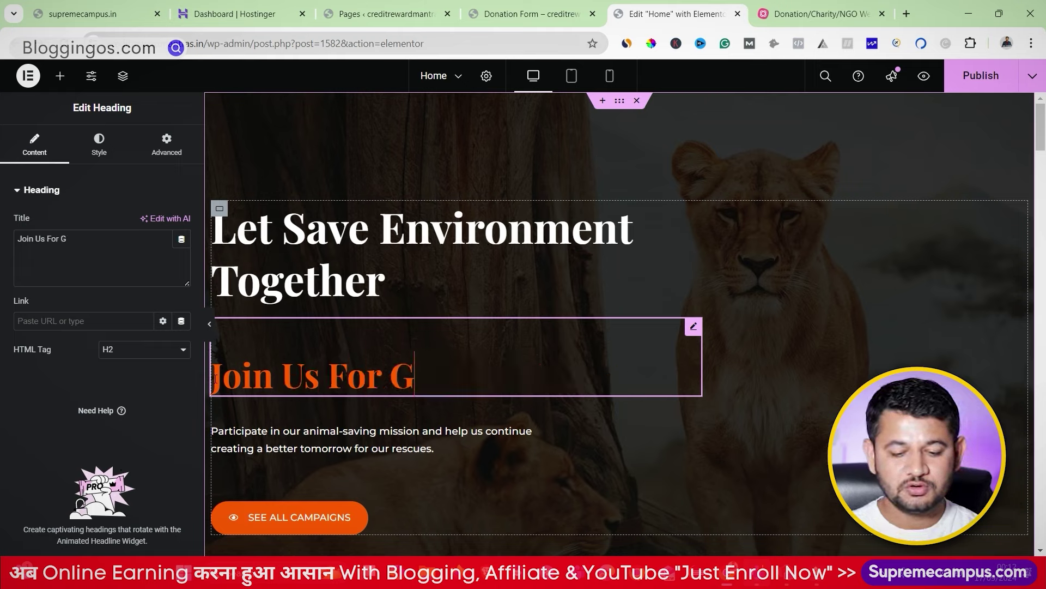
text(ood Cause)
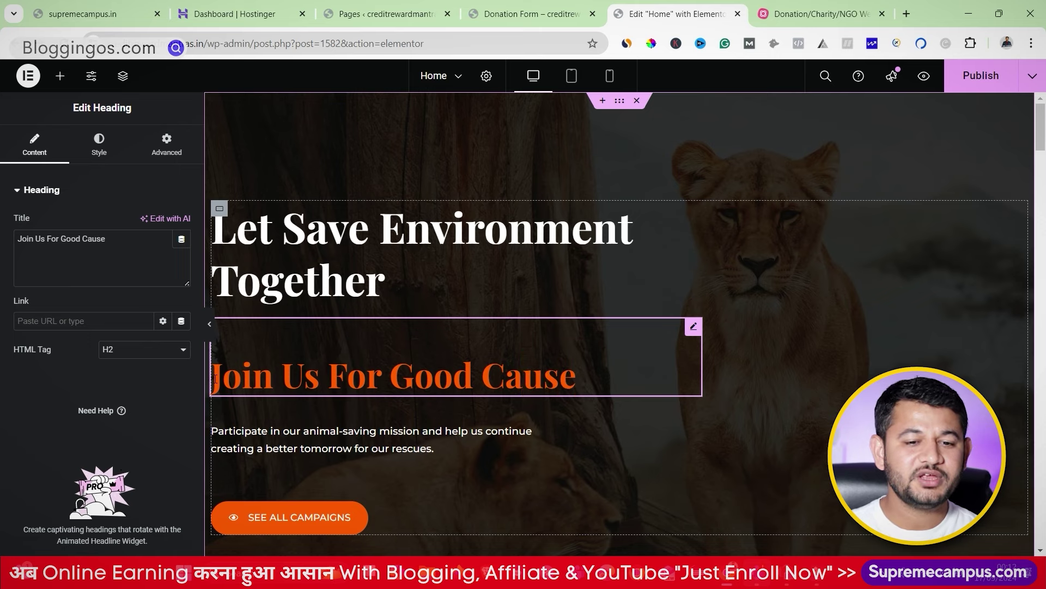
- Delete the animal-saving mission paragraph beneath the hero subheading
click(358, 442)
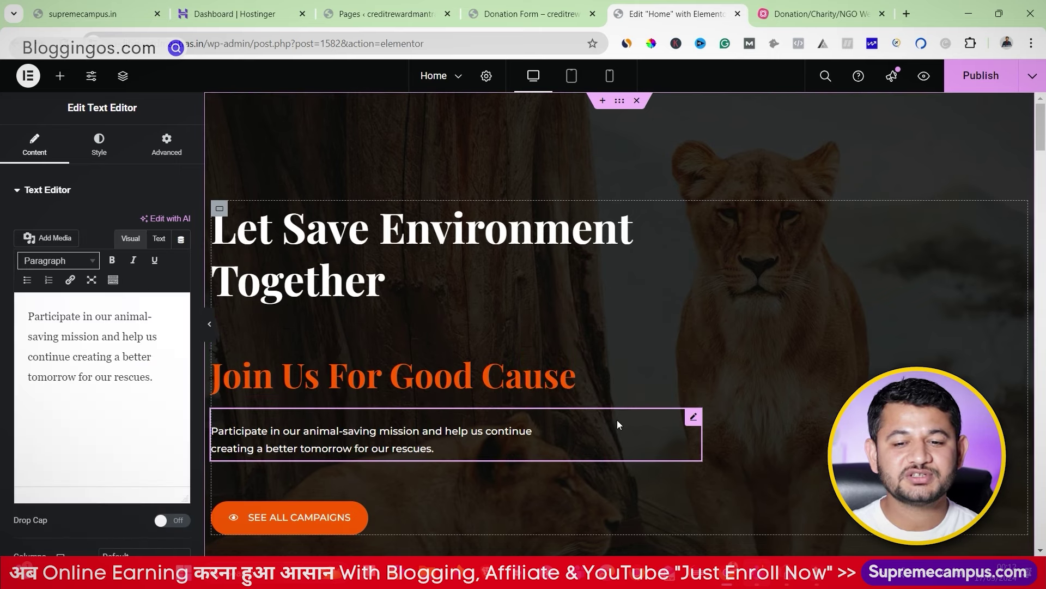
right_click(696, 419)
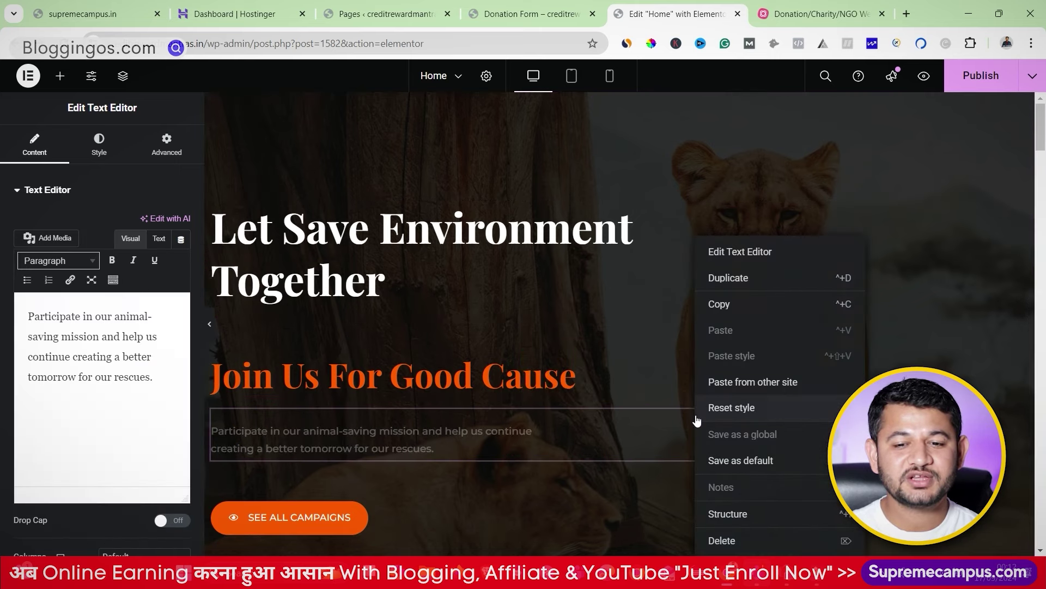
click(720, 545)
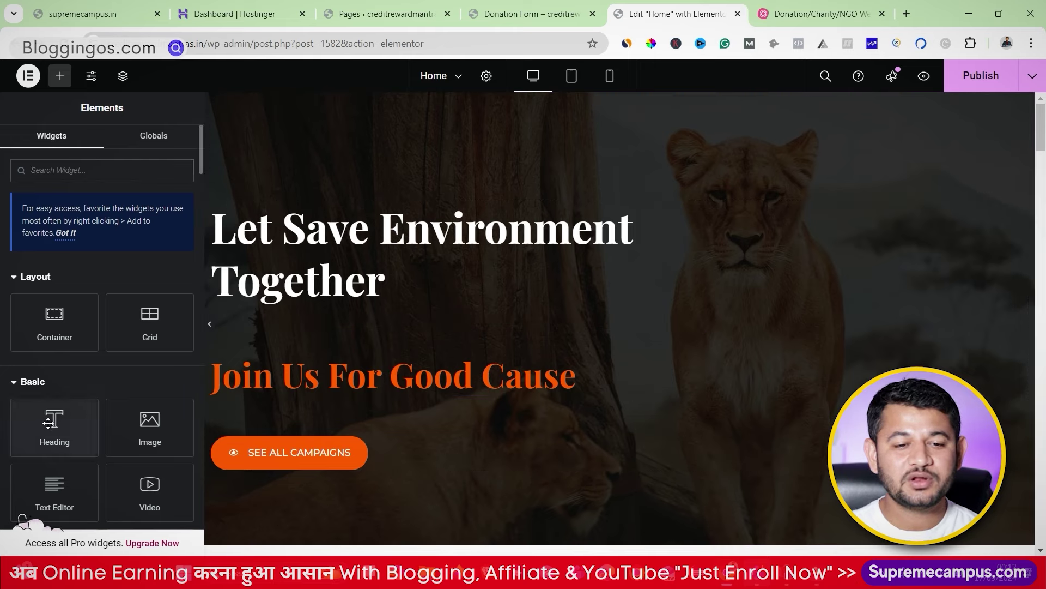
text(para)
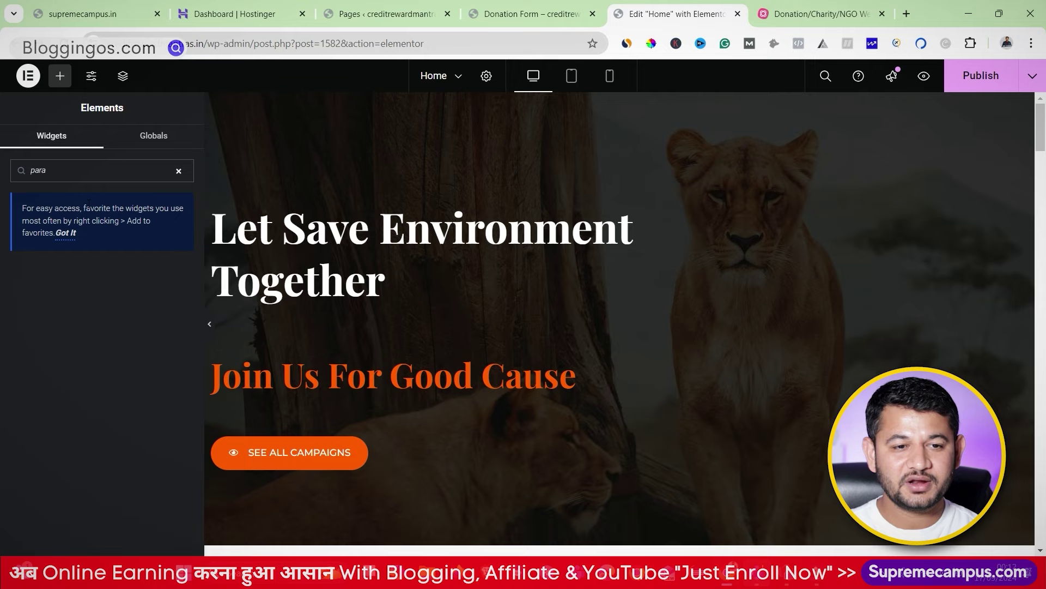
key(BackSpace)
key(BackSpace)
key(BackSpace)
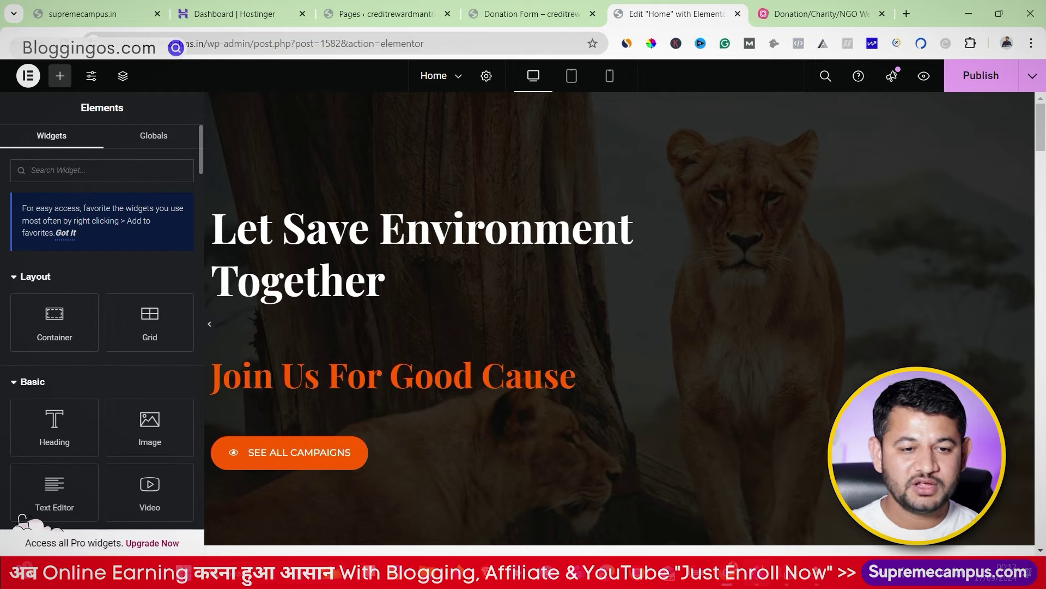
- Add a Text Editor widget beneath the orange subheading with the text "MORE THAN 1000+ aLREADY JOINED THEIR HANDS WITH US"
scroll(67, 346, down, 1)
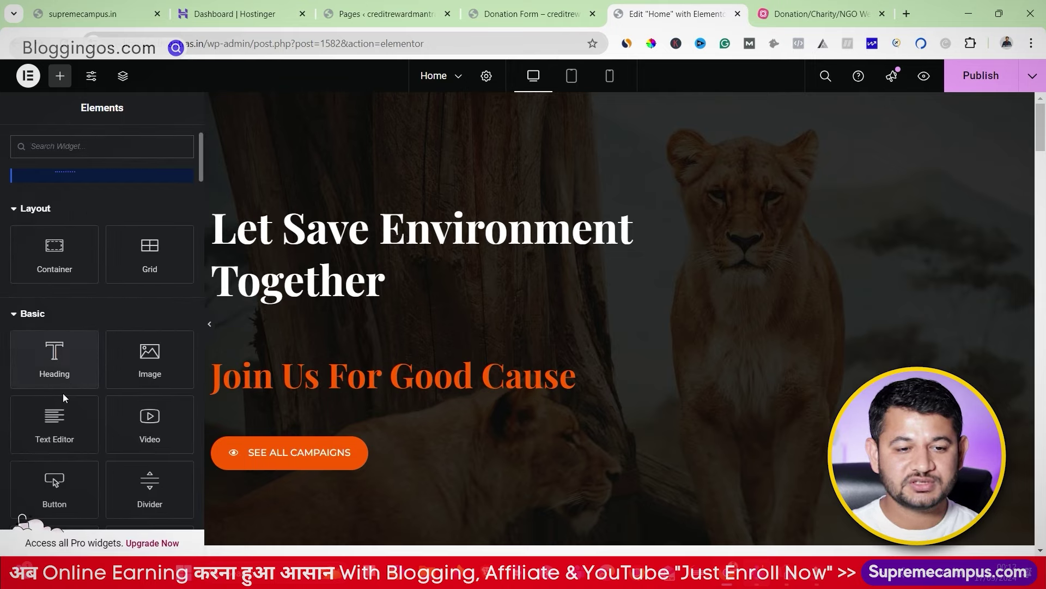
drag(55, 416, 290, 392)
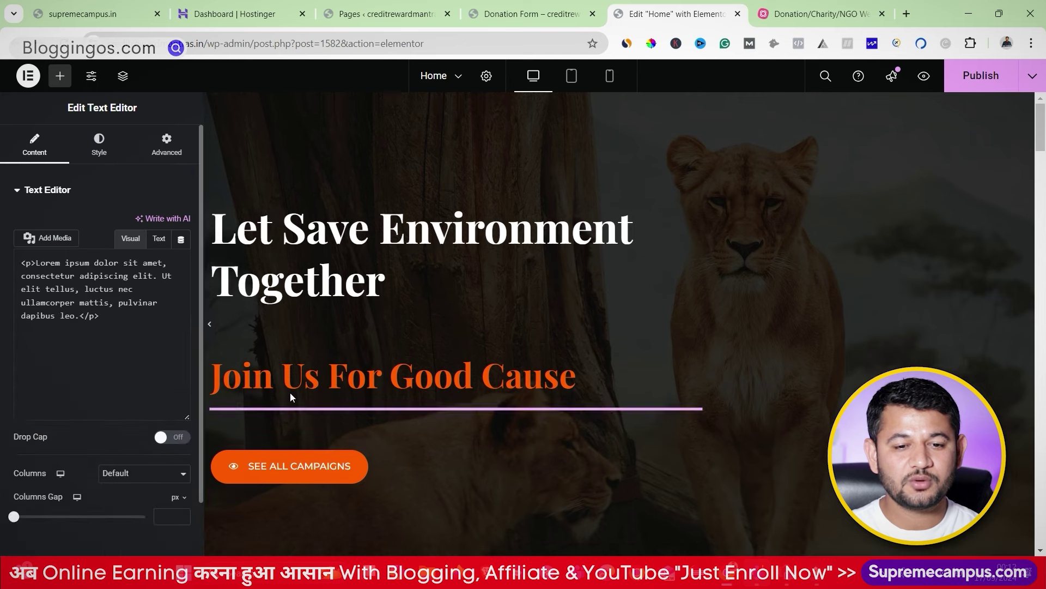
triple_click(349, 431)
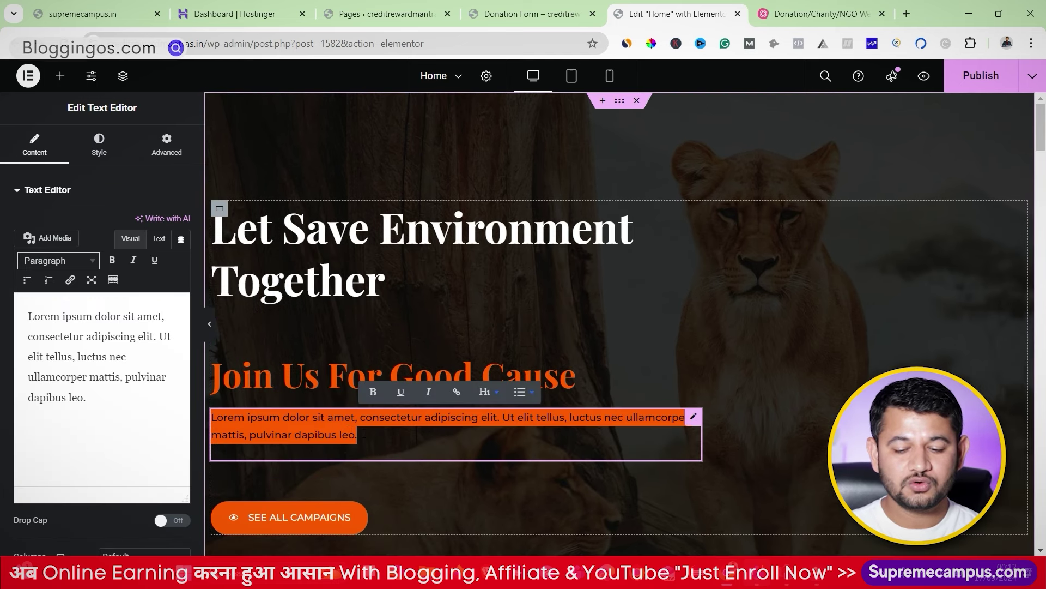
text(mORE THAN 1000+ a)
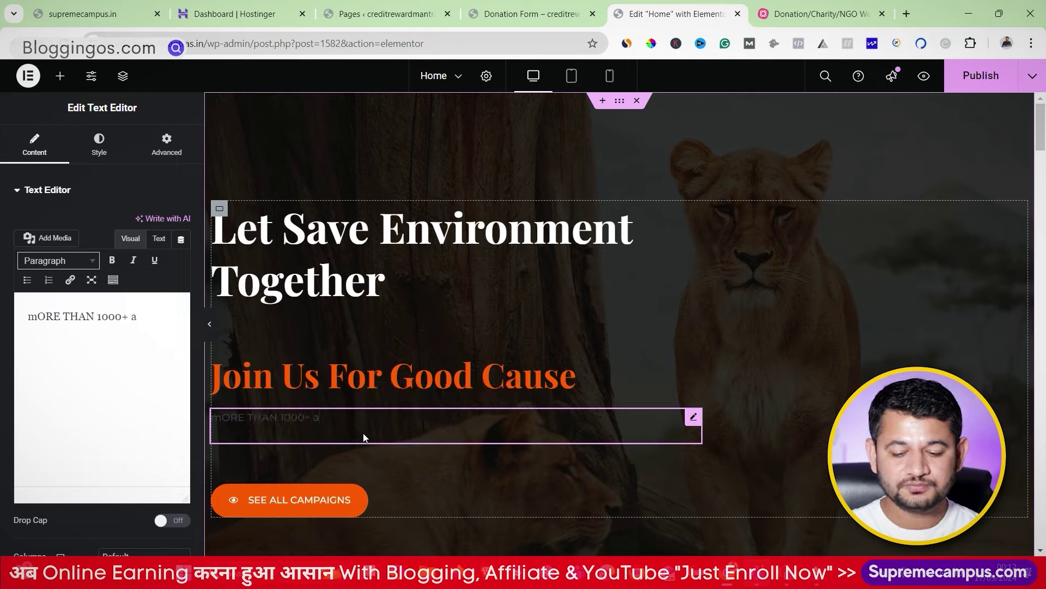
text(LREADY JOINED THEIR HANDS WITH US)
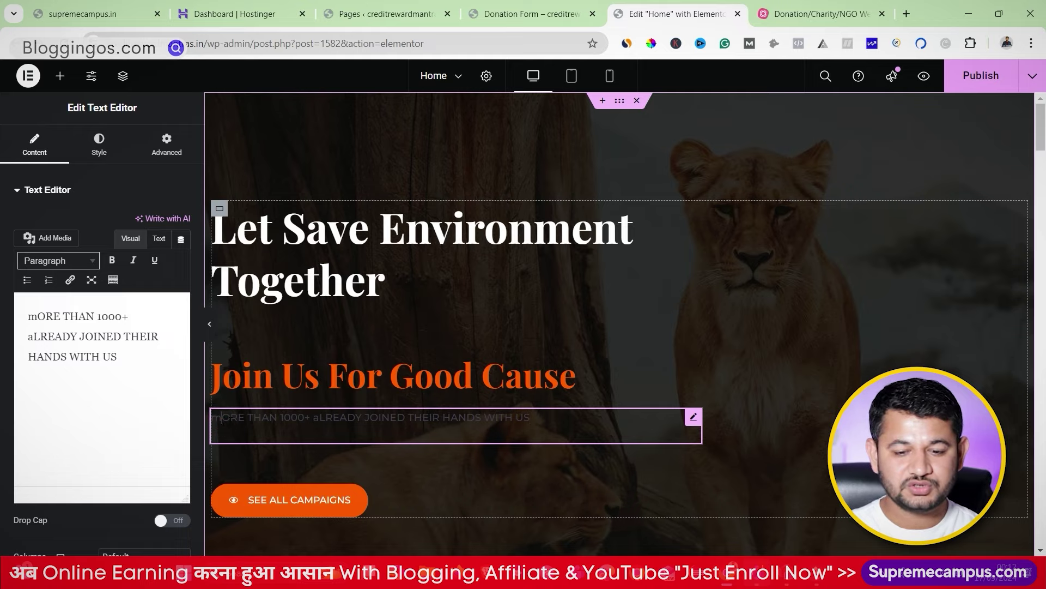
key(BackSpace)
text(M)
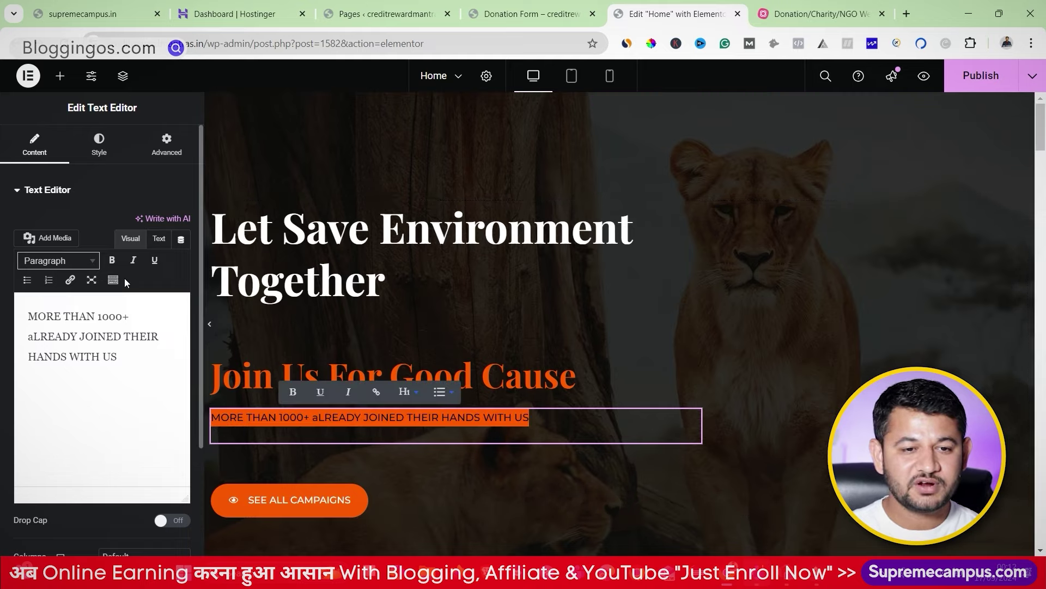
- Set the new hero paragraph's text color to #F4EFEF and align it left
click(99, 143)
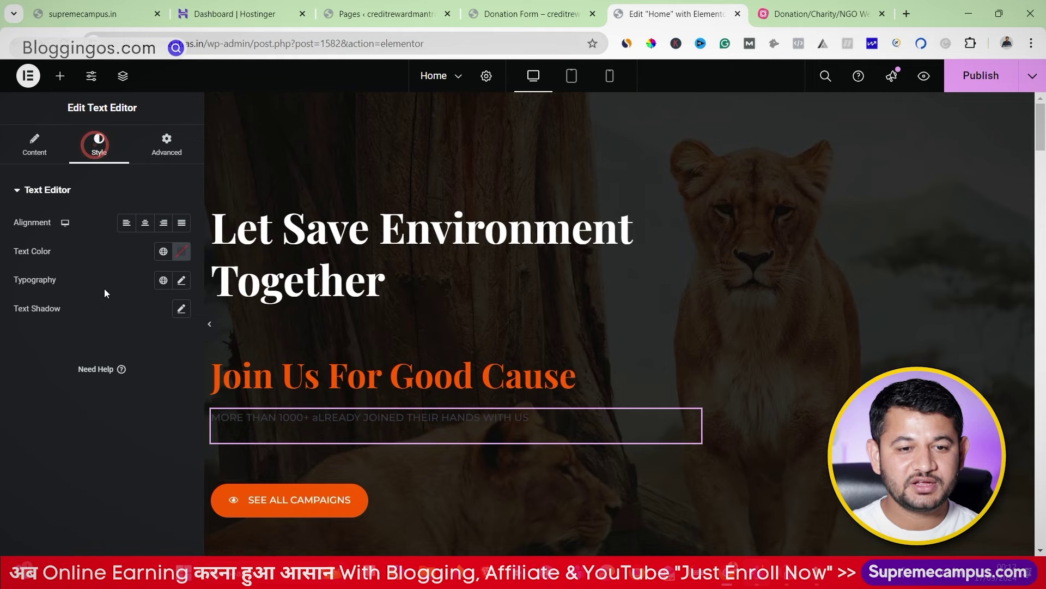
click(181, 251)
drag(116, 327, 106, 310)
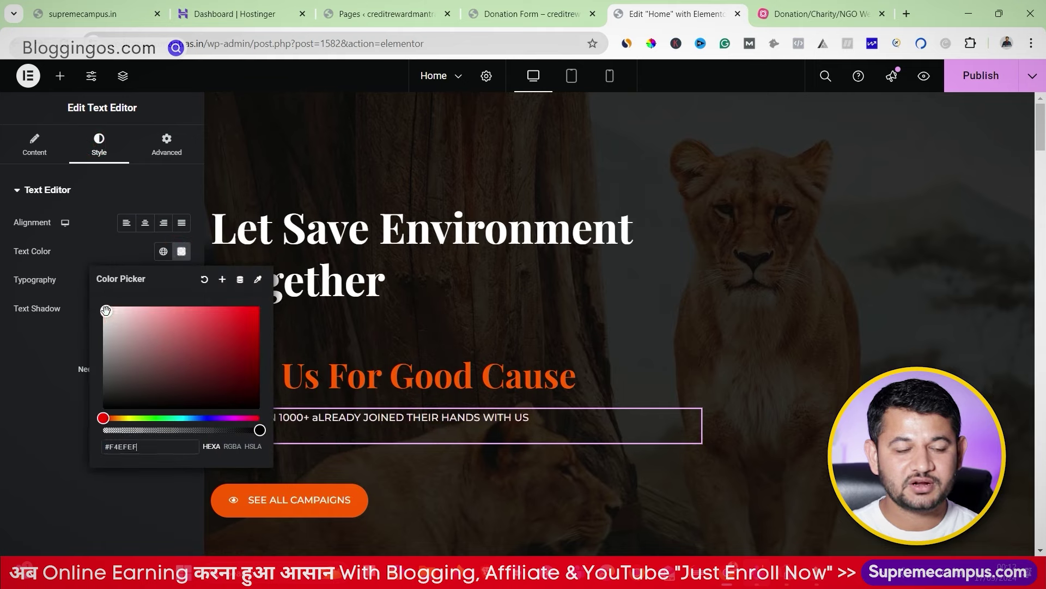
click(145, 223)
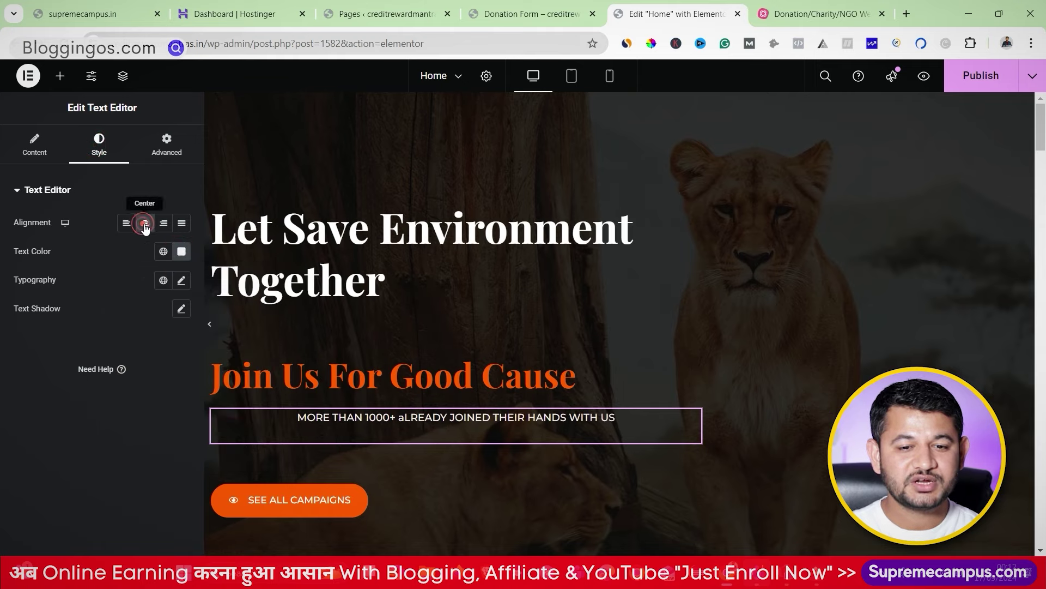
click(127, 224)
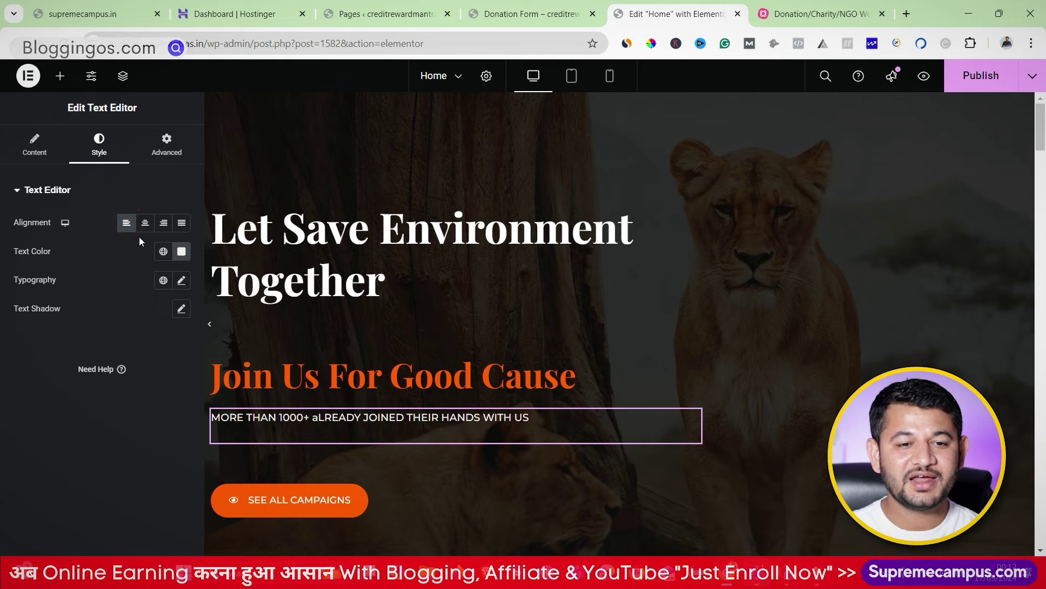
- Set the new hero paragraph's font size to 20 px
click(182, 280)
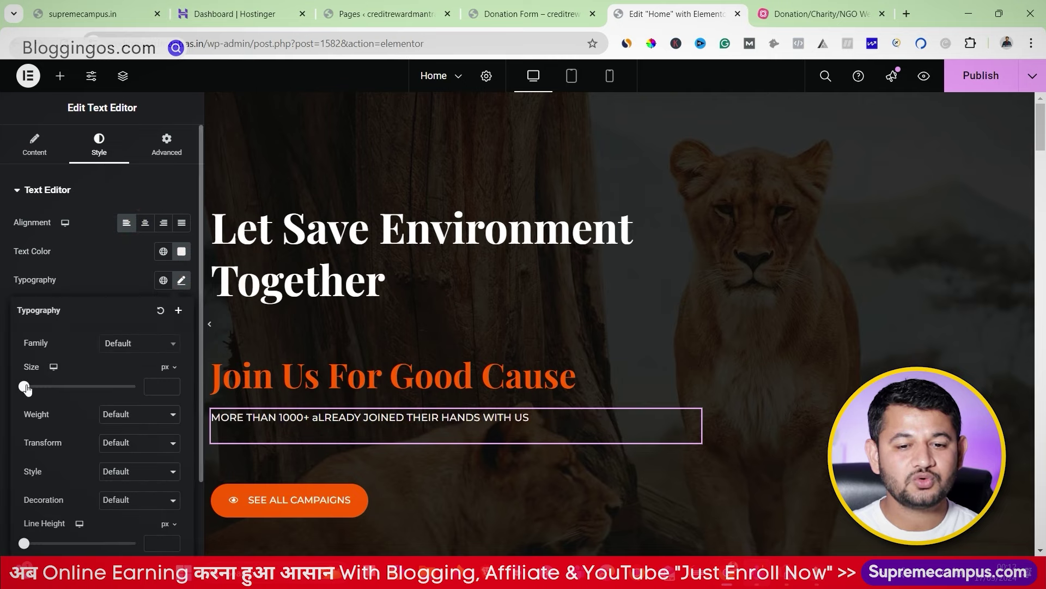
drag(26, 388, 38, 388)
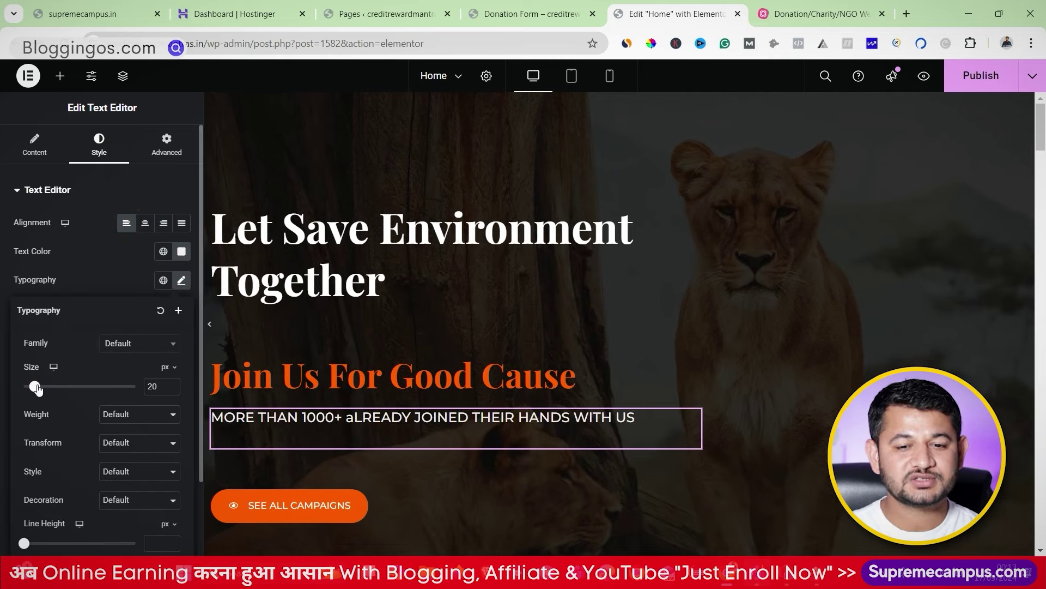
scroll(107, 464, down, 2)
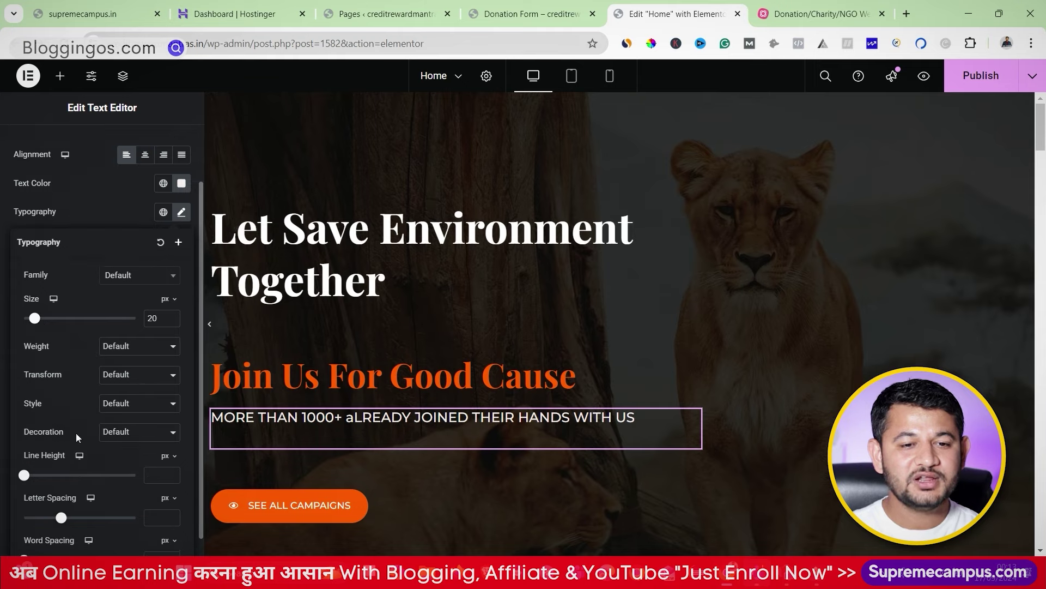
scroll(79, 435, up, 2)
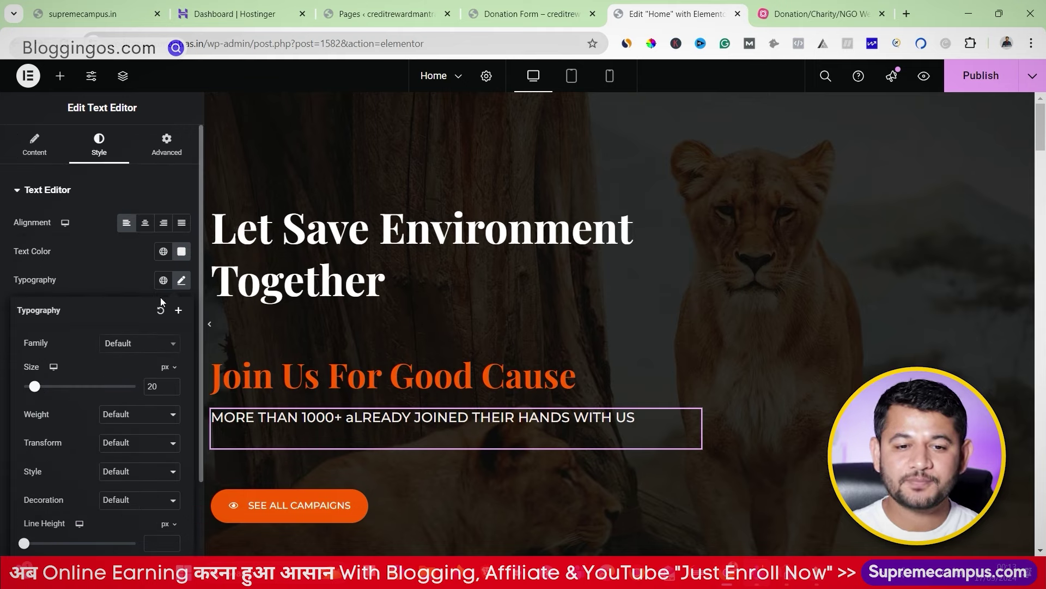
- Open the advanced layout settings of the "Join Us For Good Cause" heading in the hero section
click(259, 342)
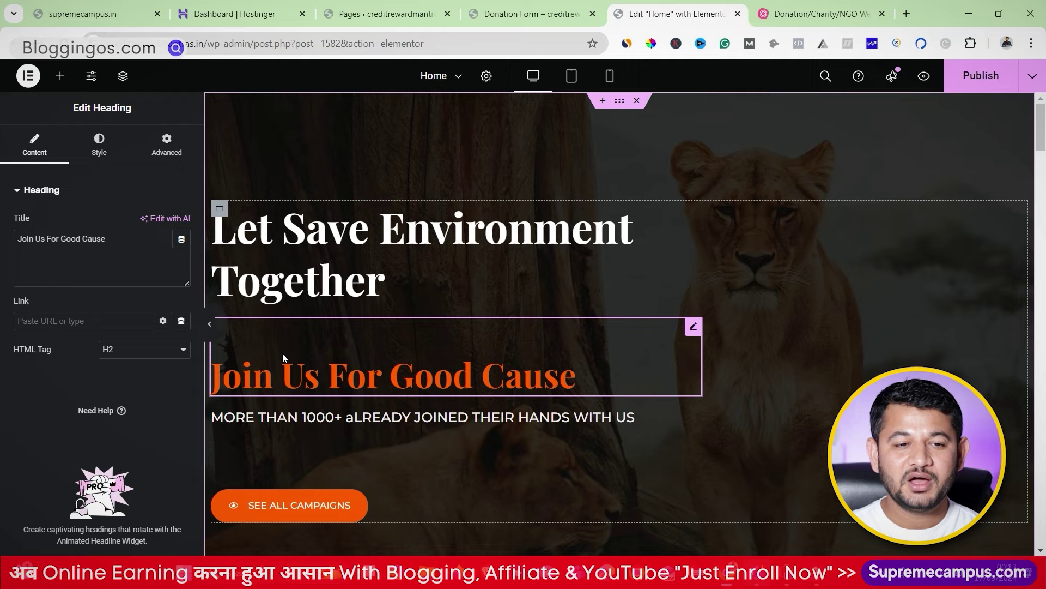
click(223, 375)
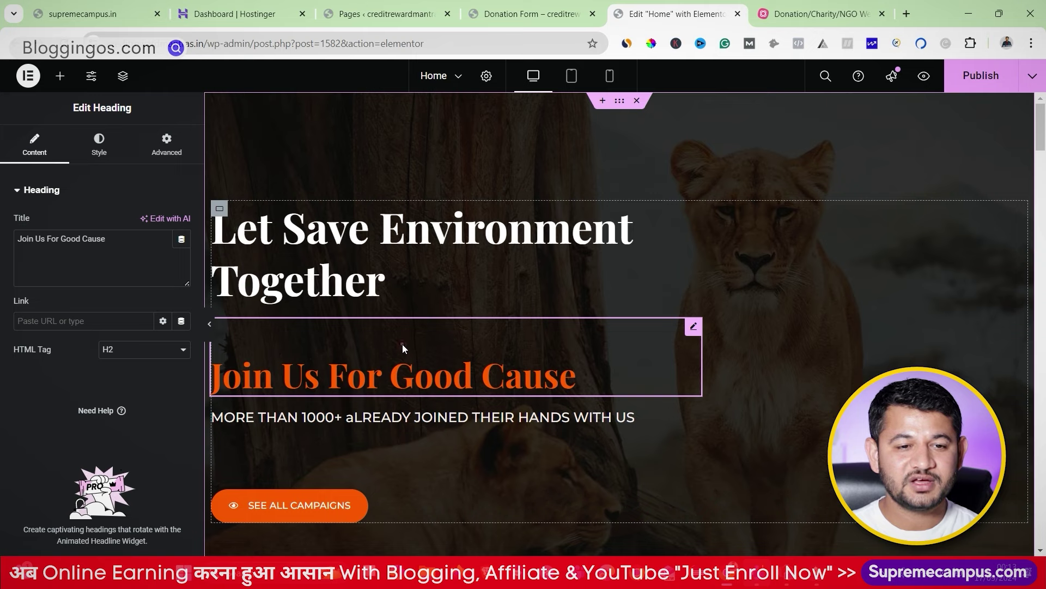
click(107, 155)
click(167, 145)
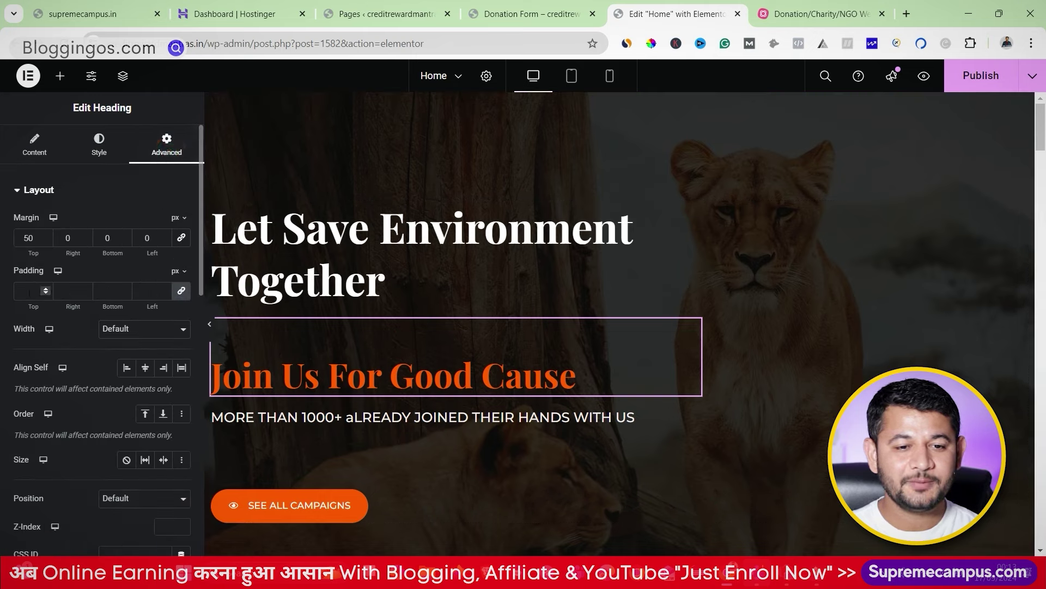
- Try ordering the orange heading at the start and at the end of its container, and undo both changes
click(145, 415)
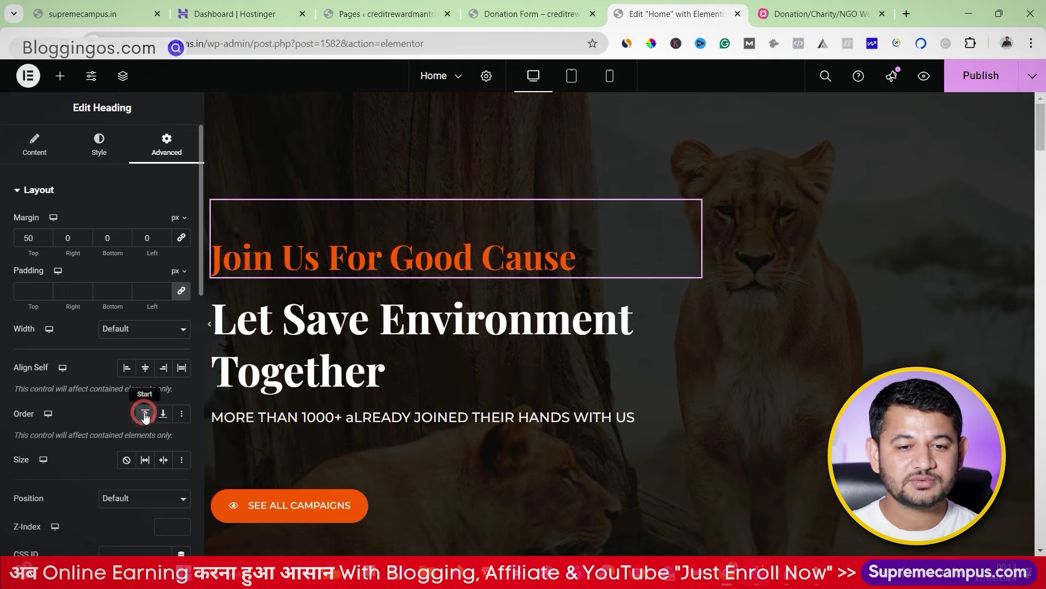
click(163, 414)
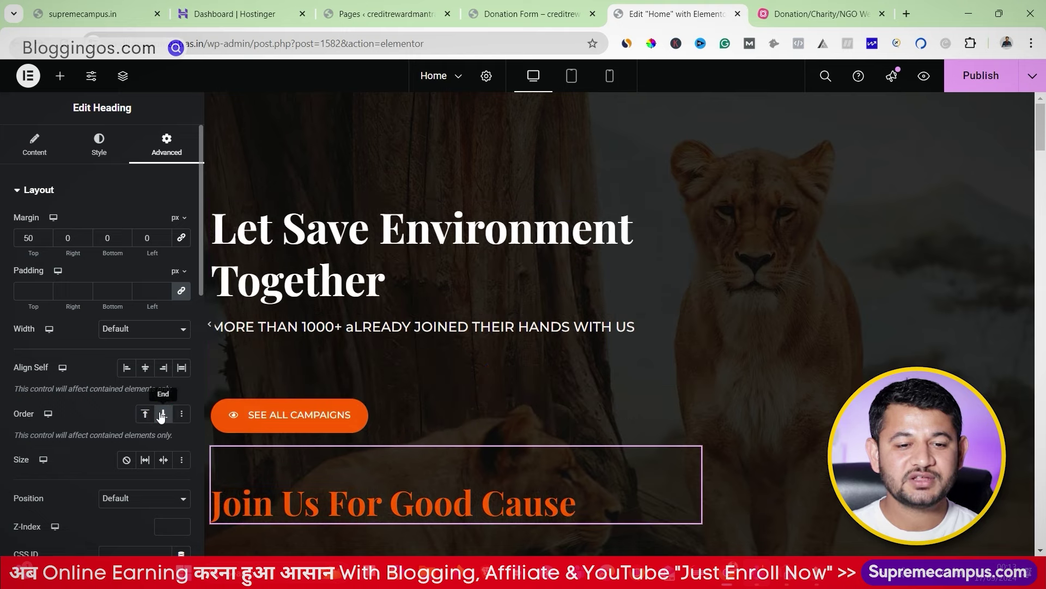
key(ctrl+z)
key(ctrl+z)
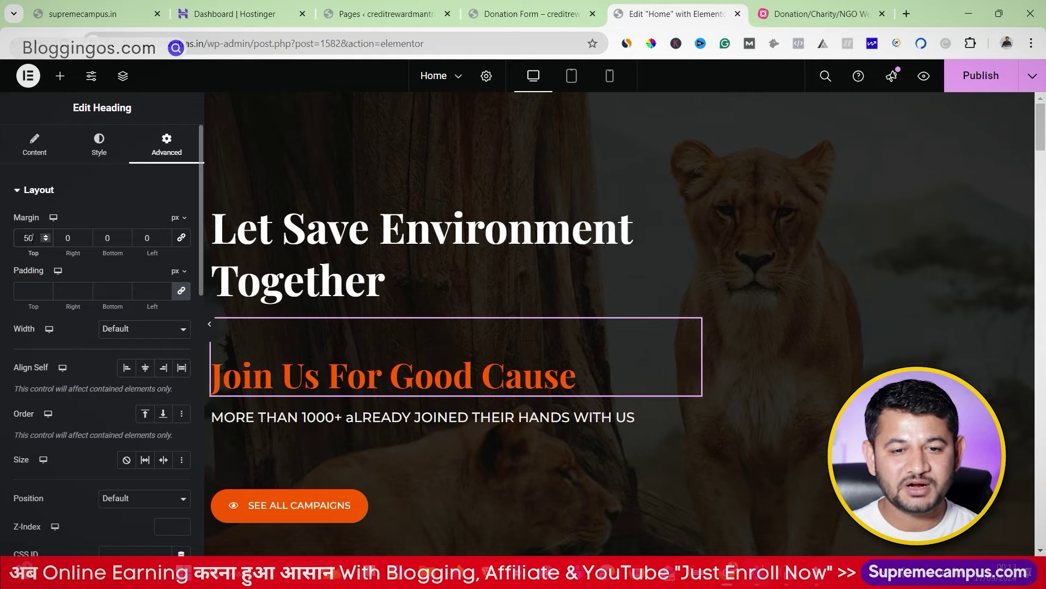
- Set the orange heading's top margin to 0 px
double_click(31, 238)
text(0)
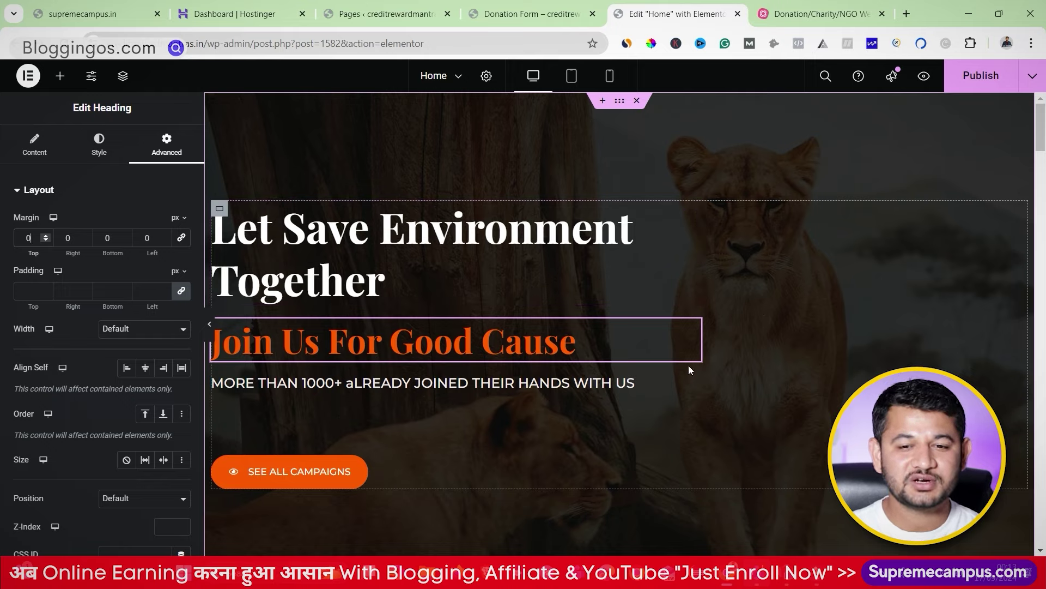
click(626, 527)
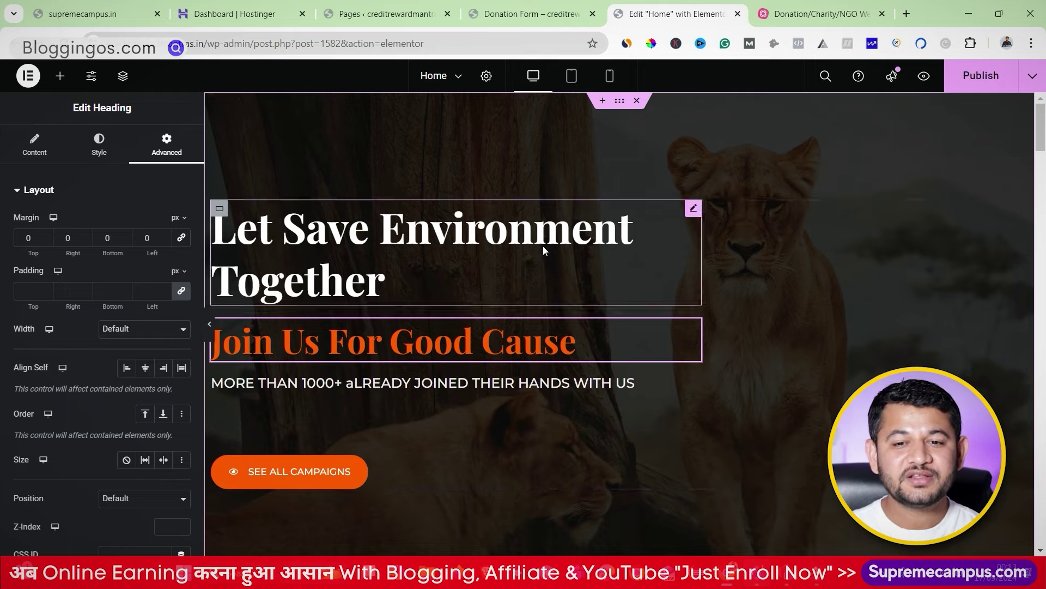
- Set the hero container's background image to the lake photo fresh-water.jpg from the media library
click(621, 101)
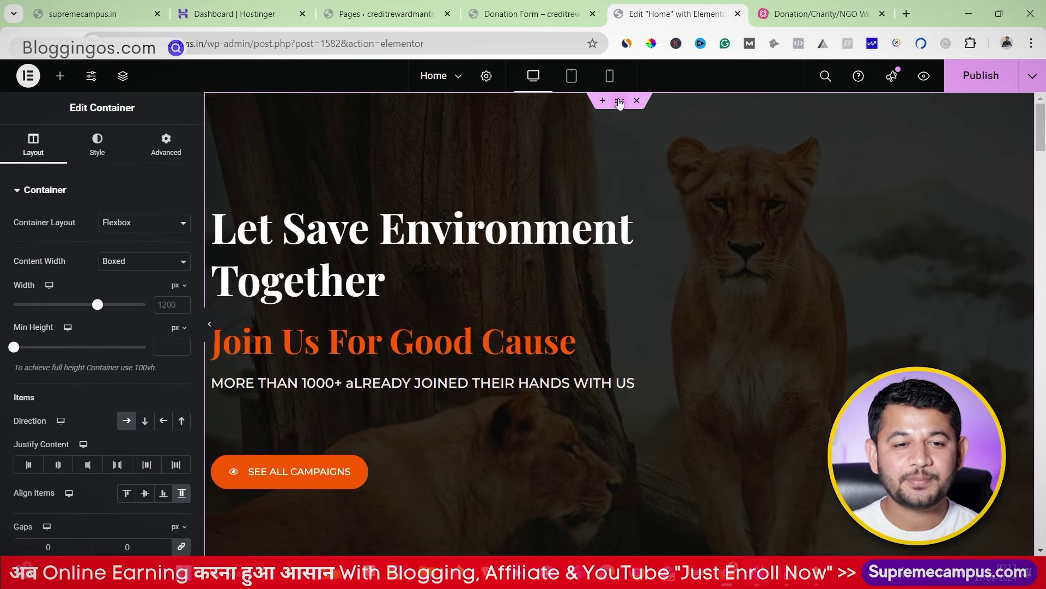
click(97, 144)
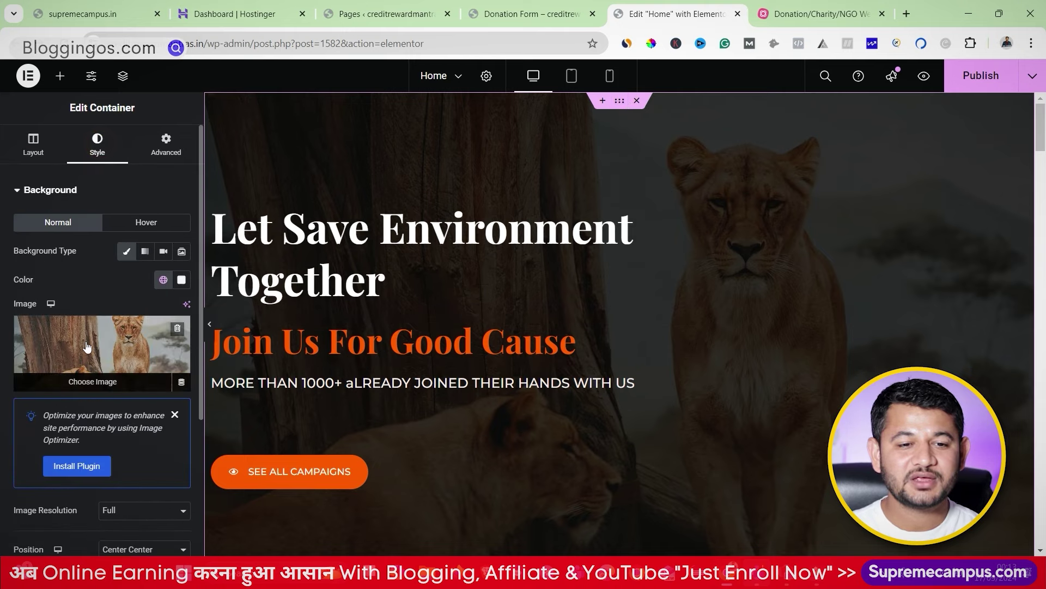
click(94, 351)
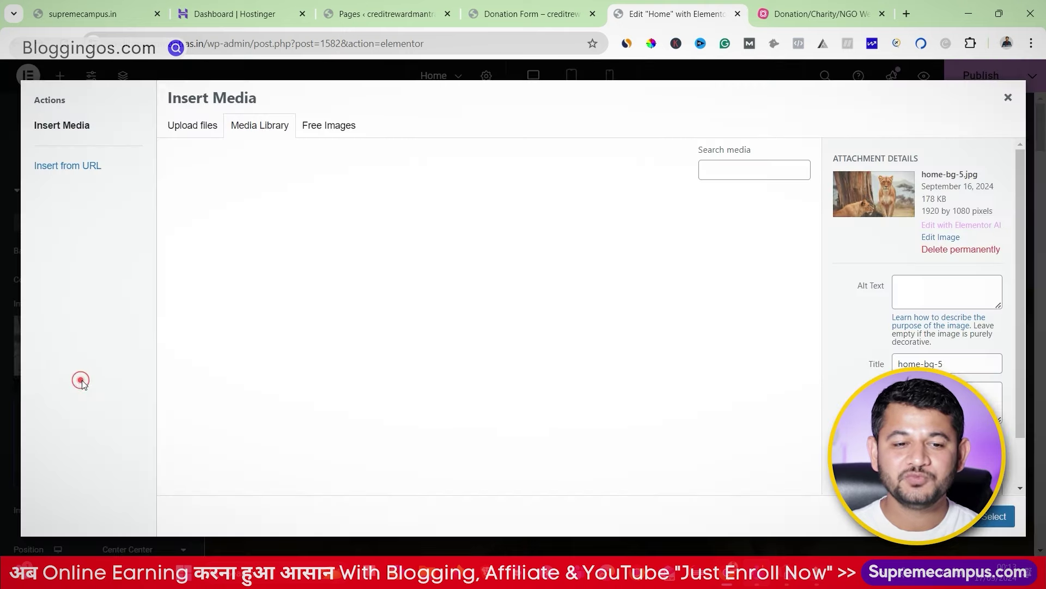
click(315, 127)
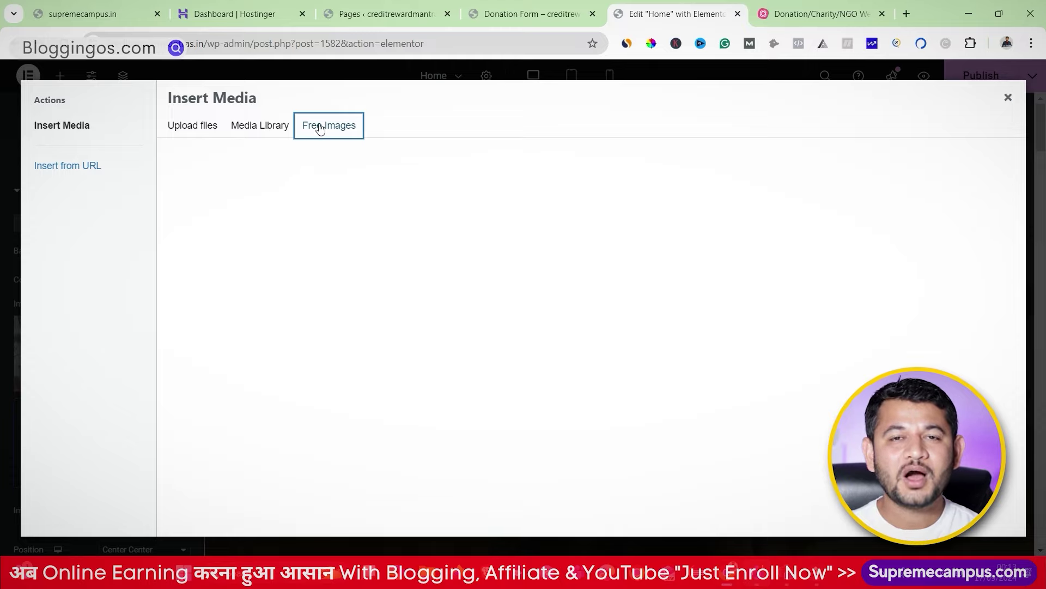
click(249, 131)
scroll(469, 277, down, 10)
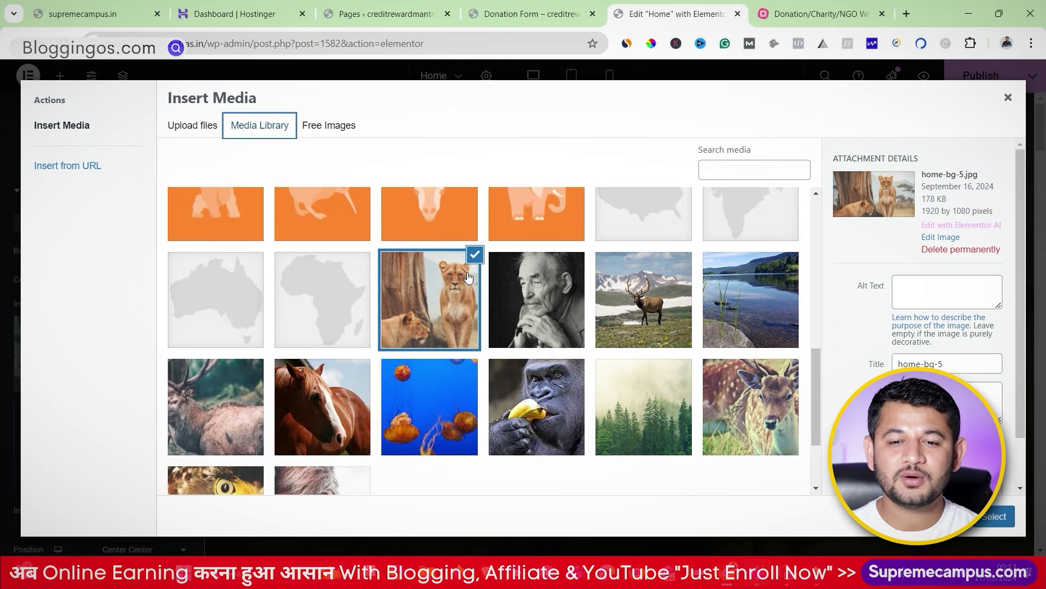
click(734, 317)
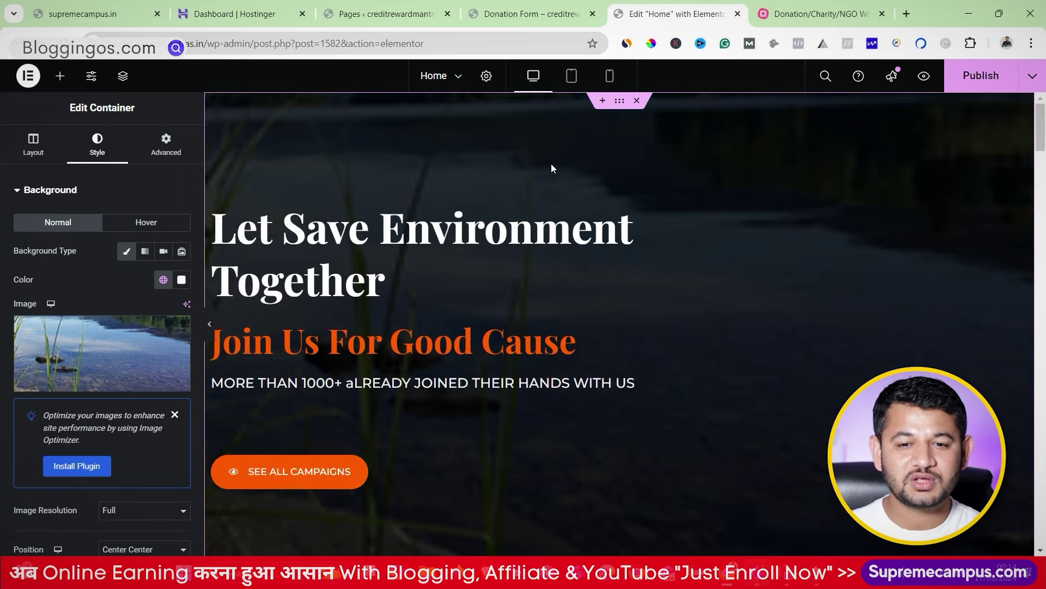
- Set the hero container's background to the antlered deer photo with snowy mountains from the media library, and save the page as a draft
click(86, 385)
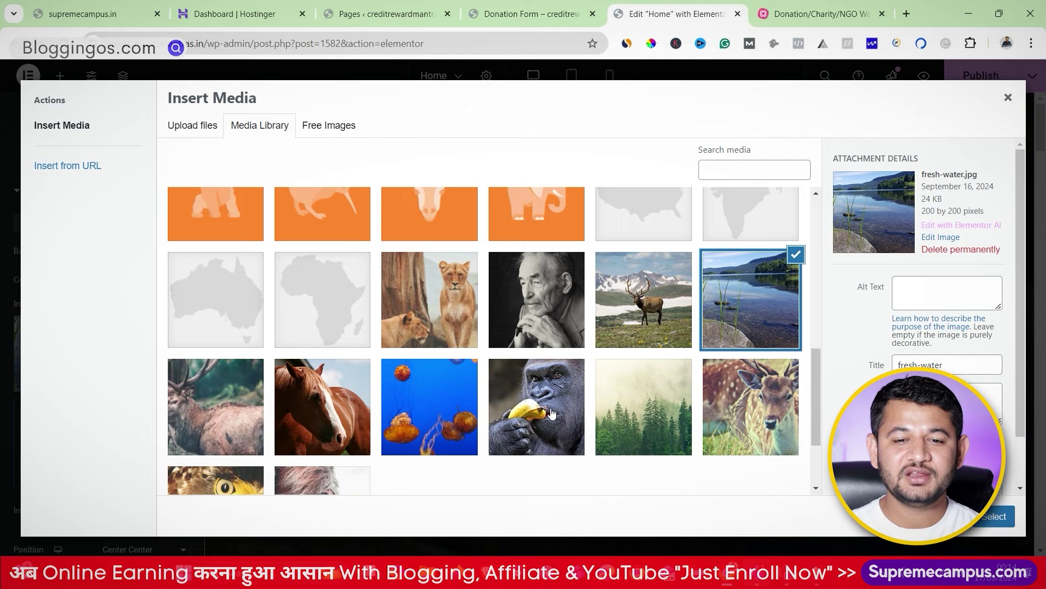
click(464, 321)
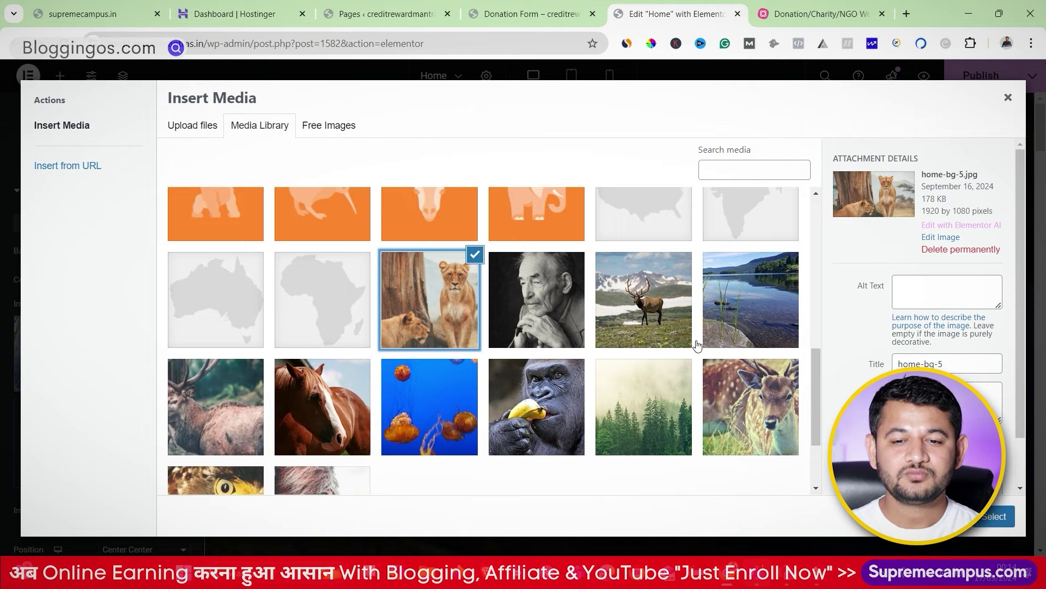
click(676, 327)
click(996, 516)
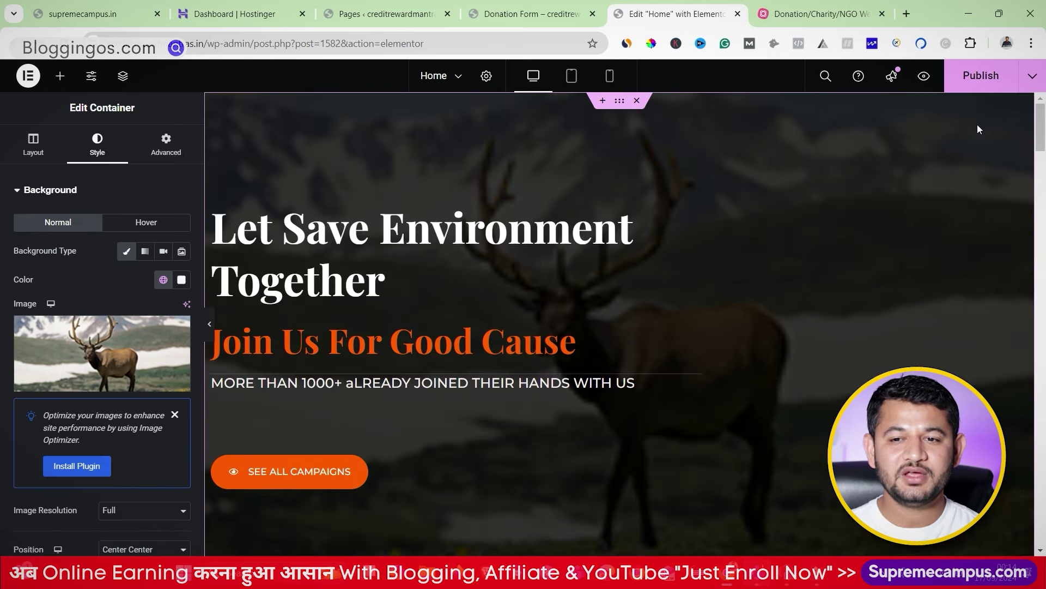
click(1033, 76)
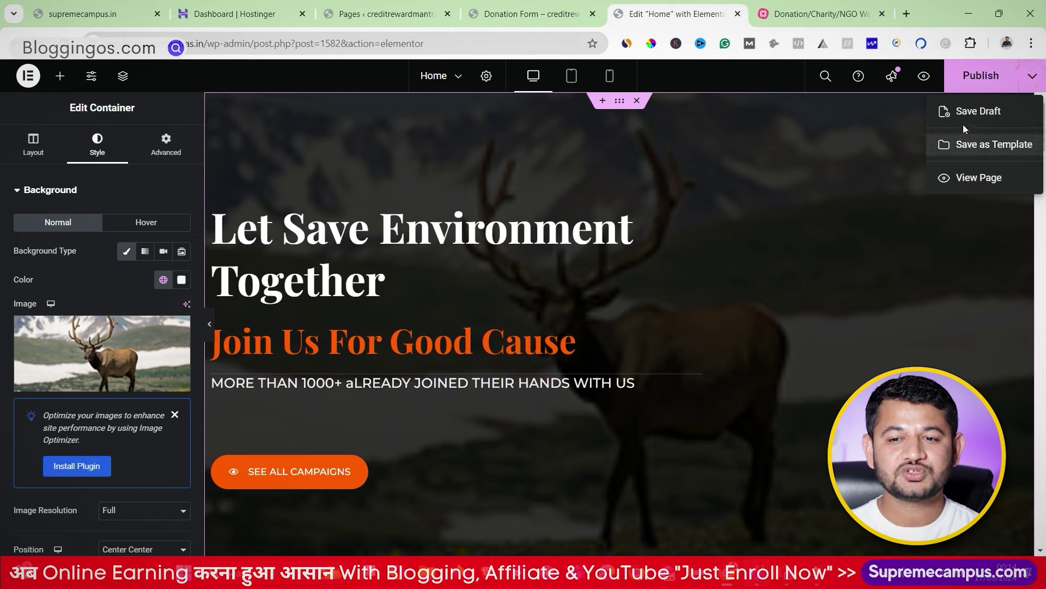
click(965, 115)
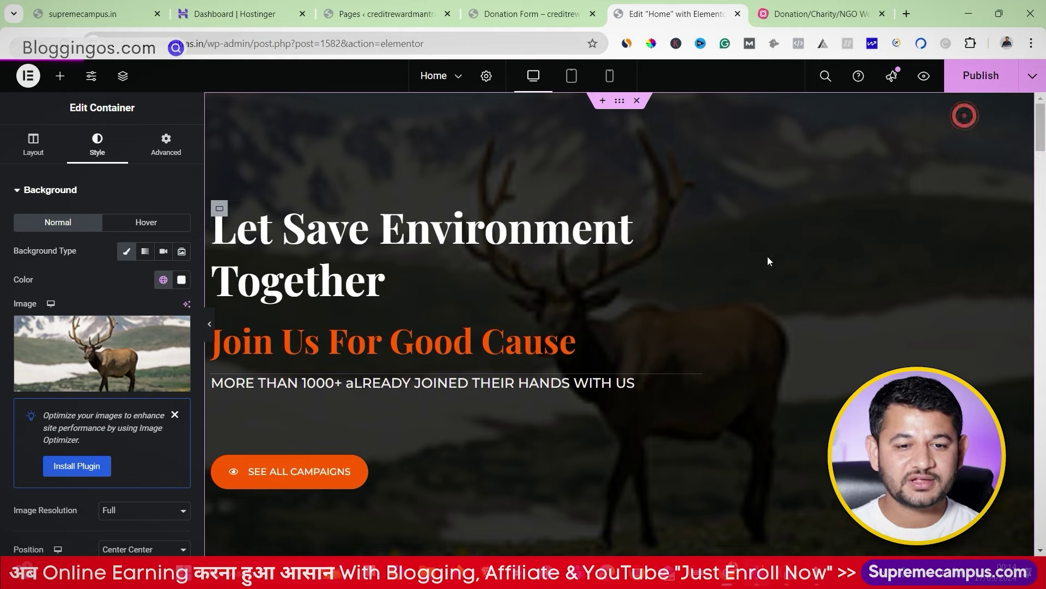
- Change the hero button's text to "Donate Now" and save the page as a draft
click(265, 469)
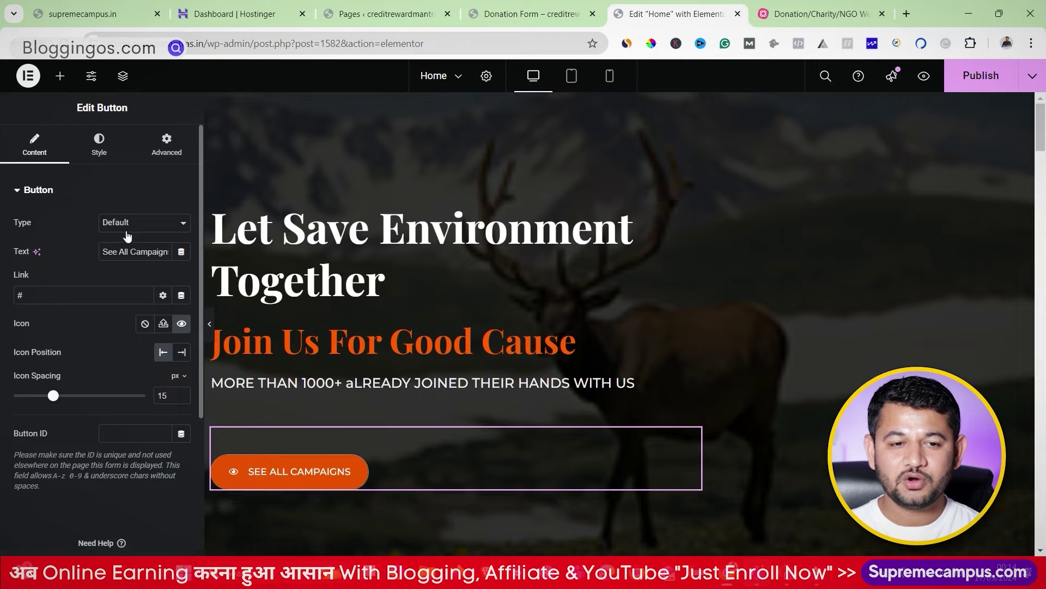
triple_click(118, 251)
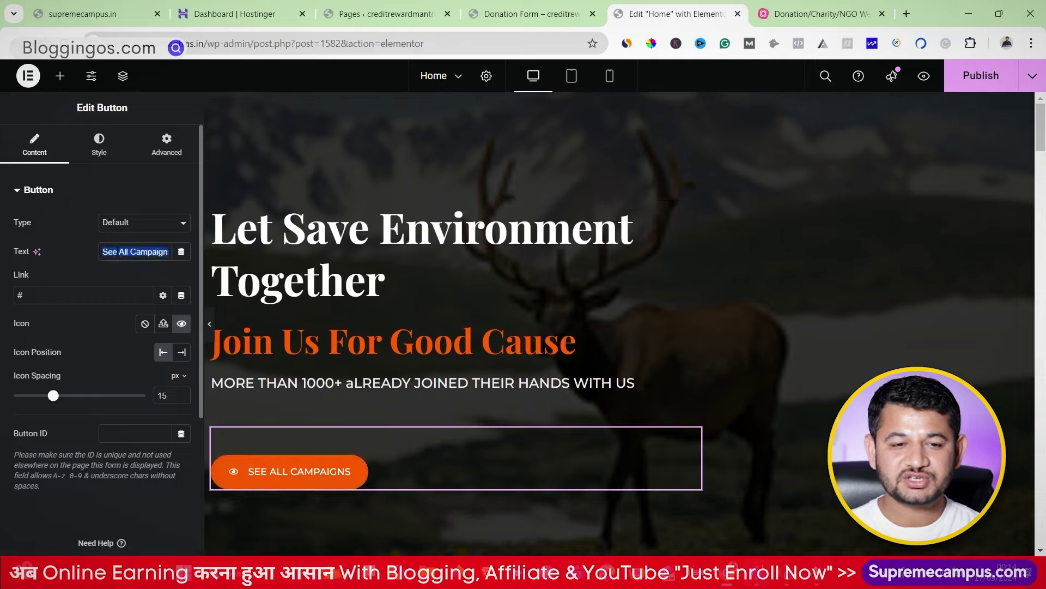
text(dONA)
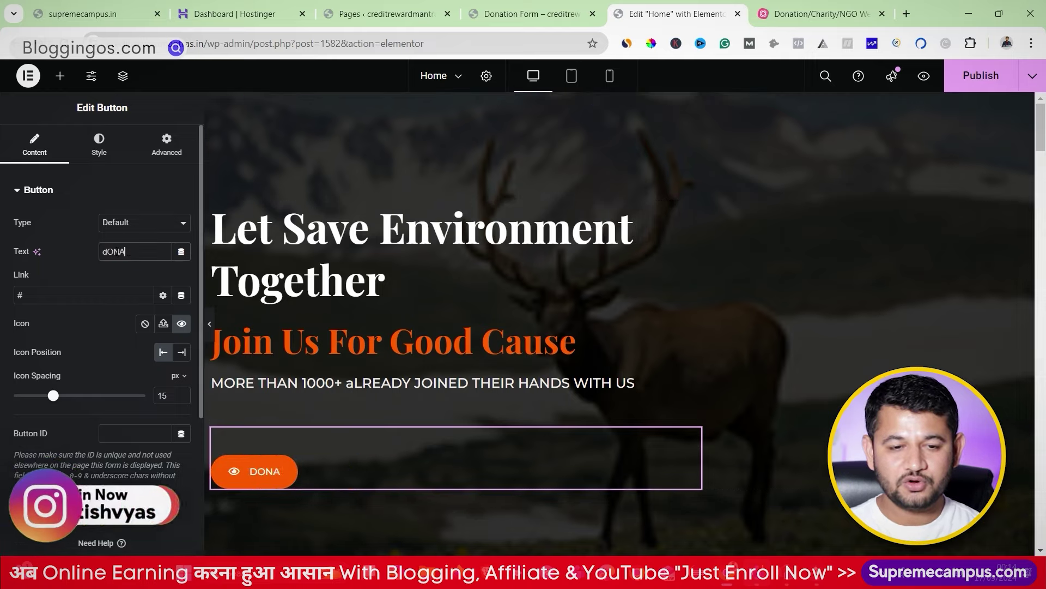
text(TE nOW)
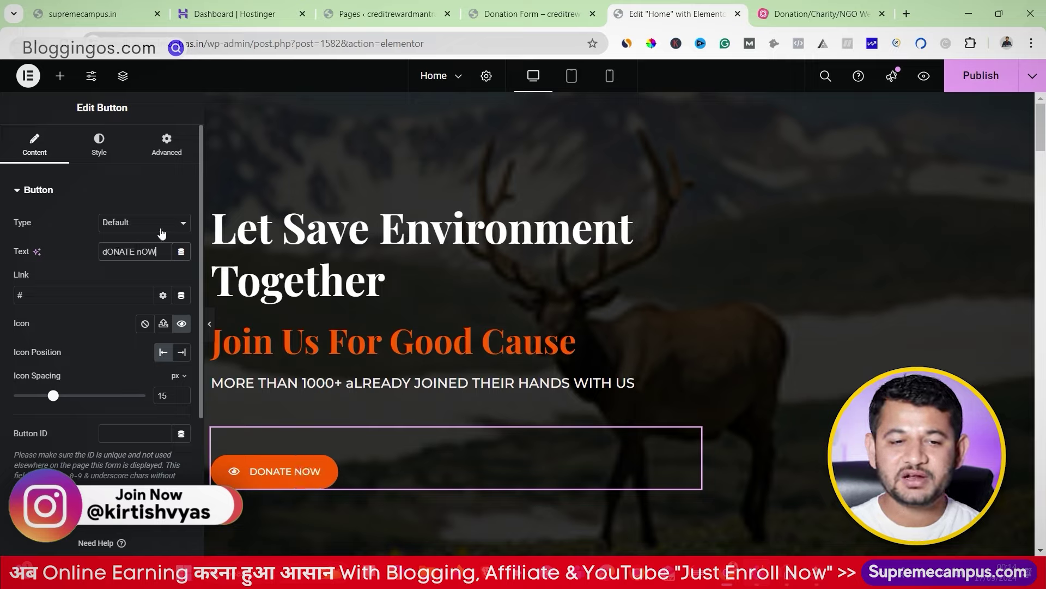
key(ctrl+a)
text(D)
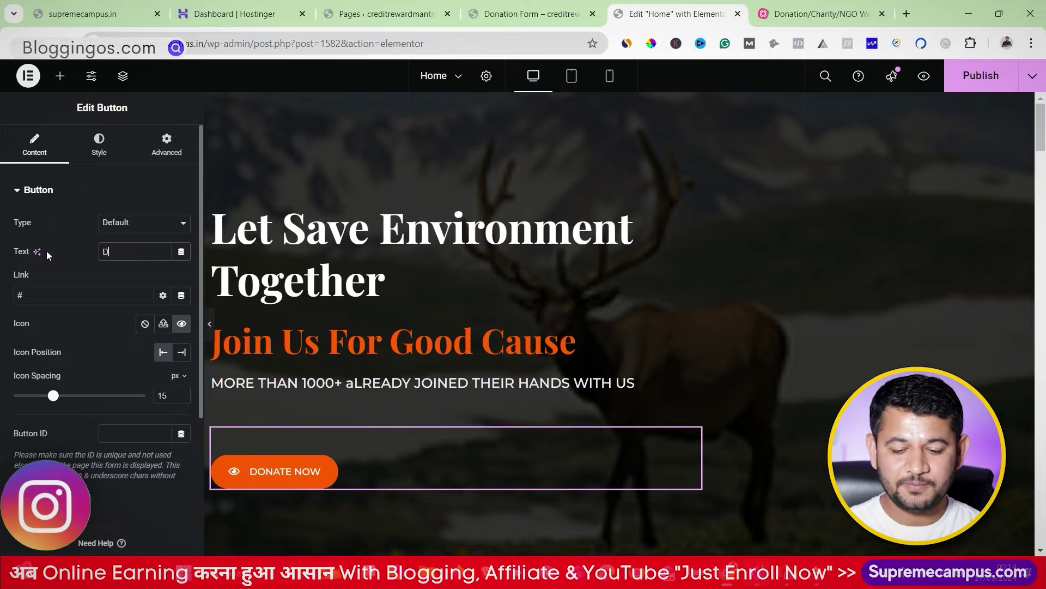
text(onate Now)
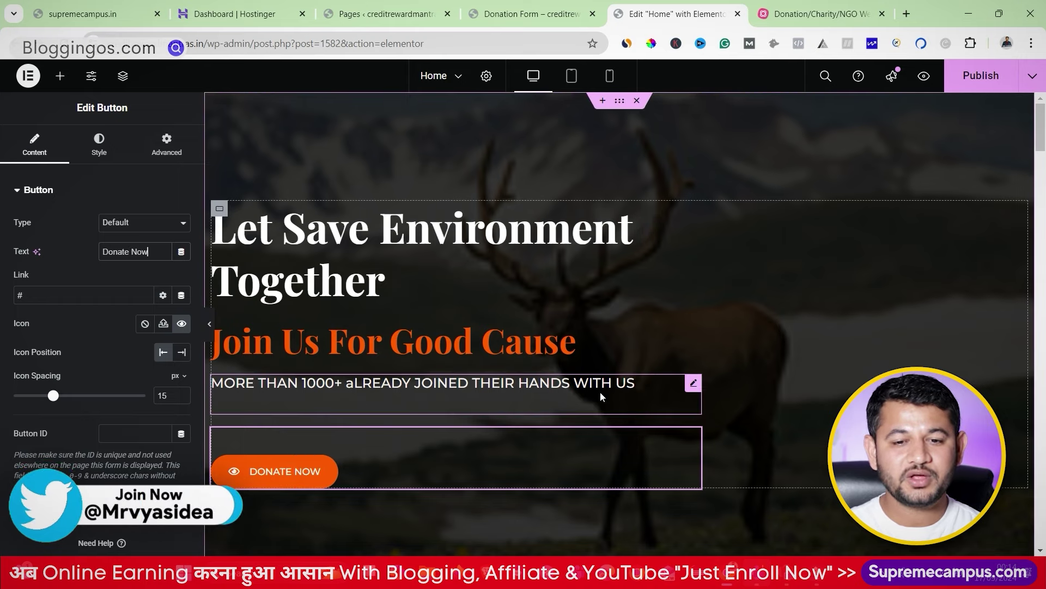
scroll(453, 476, down, 3)
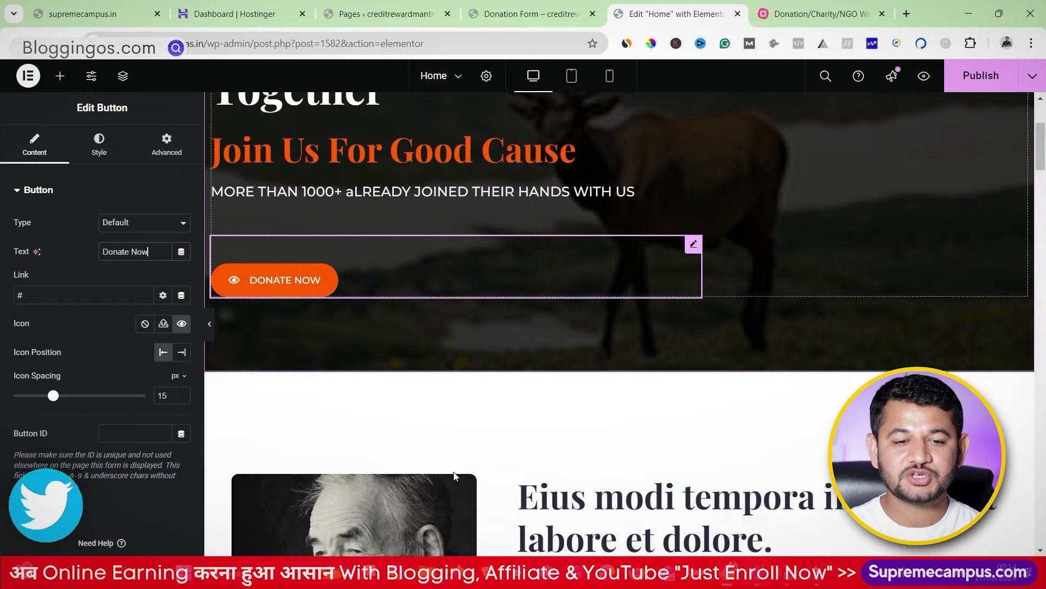
click(1022, 85)
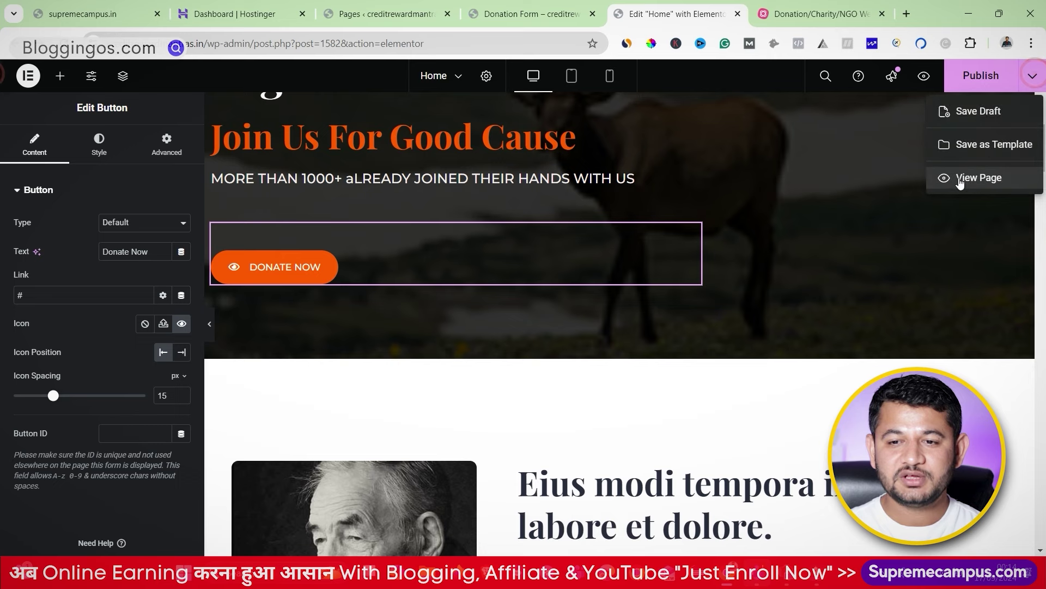
click(970, 116)
- Open the media library to choose a new image for the founder portrait below the hero section
scroll(565, 276, down, 3)
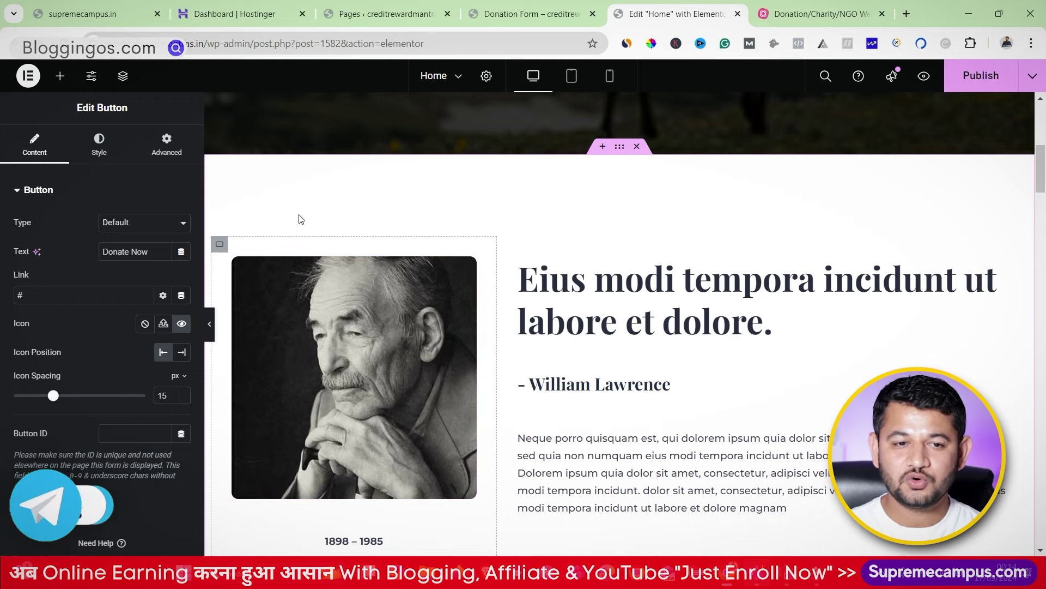
click(470, 263)
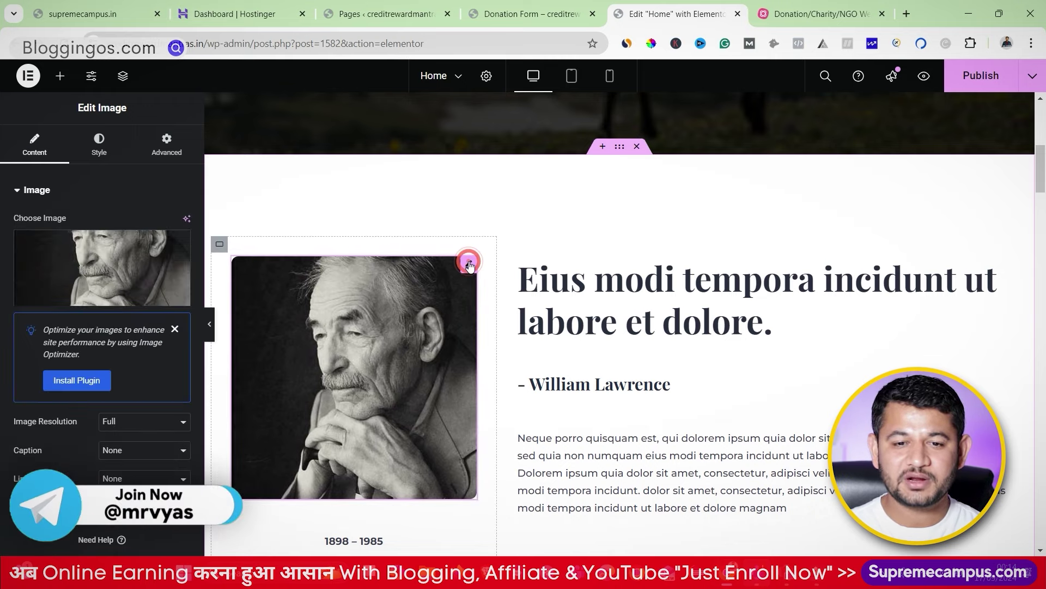
click(106, 298)
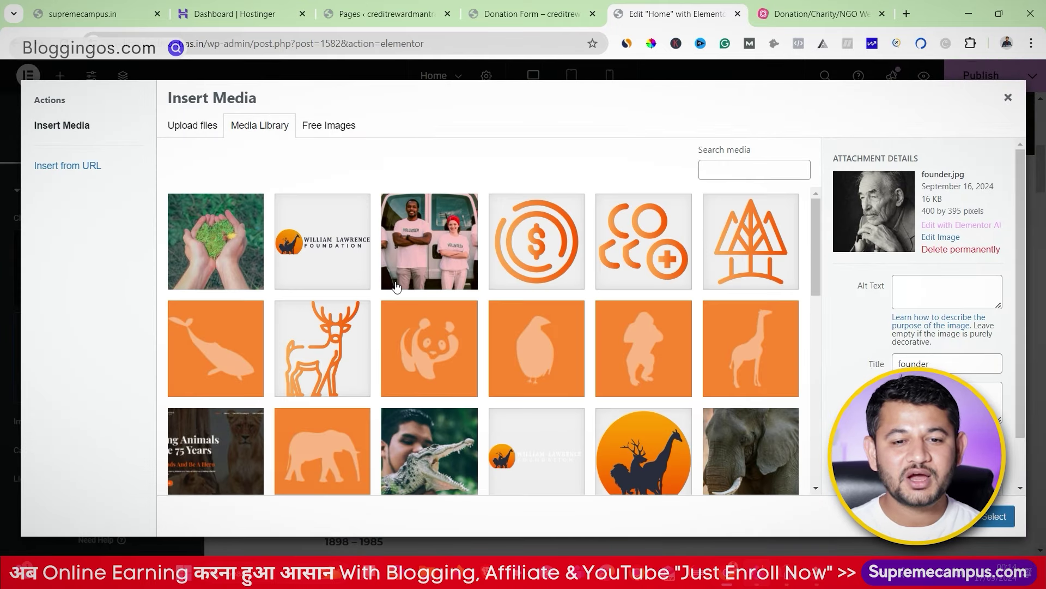
click(396, 287)
scroll(557, 427, down, 1)
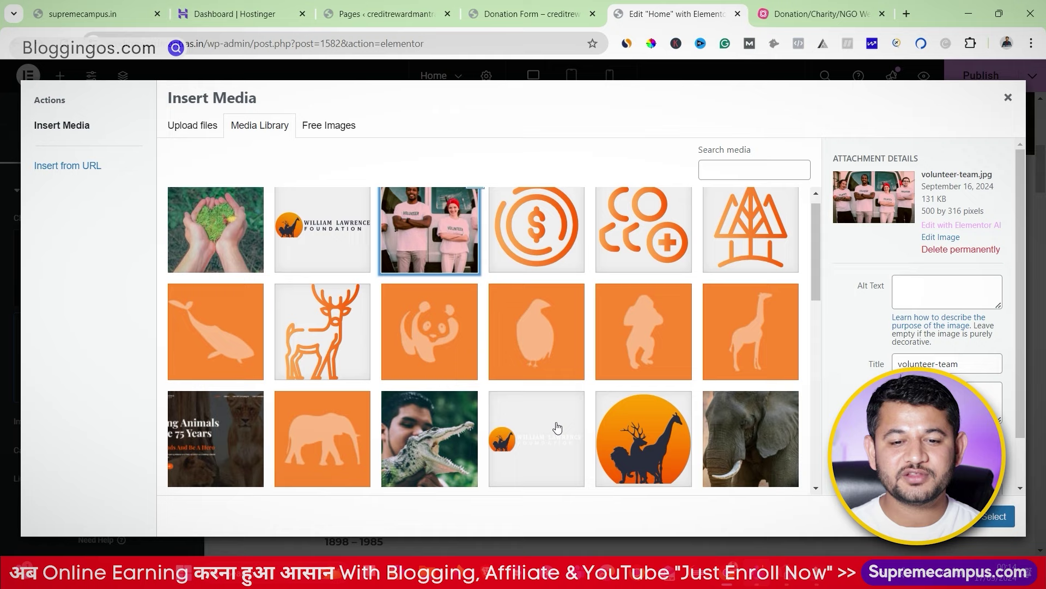
scroll(557, 427, down, 5)
click(422, 292)
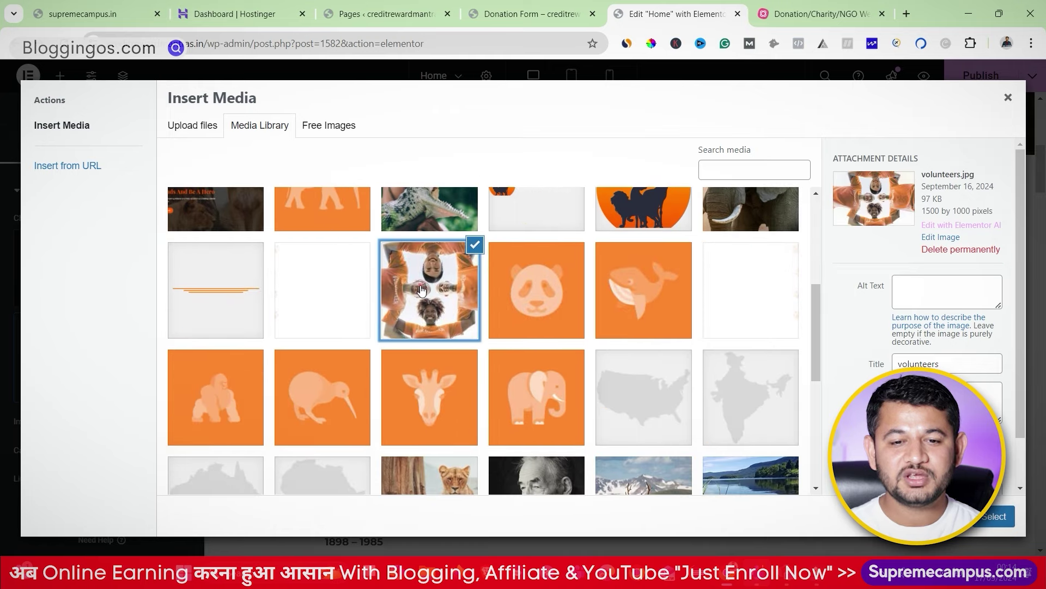
click(423, 291)
scroll(422, 306, down, 5)
scroll(422, 322, down, 1)
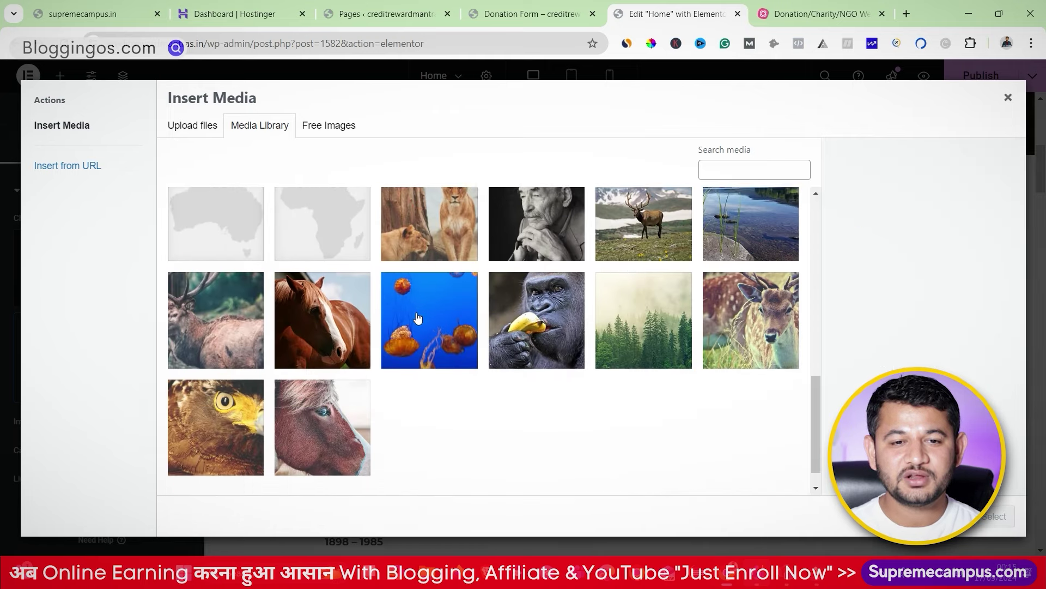
click(309, 120)
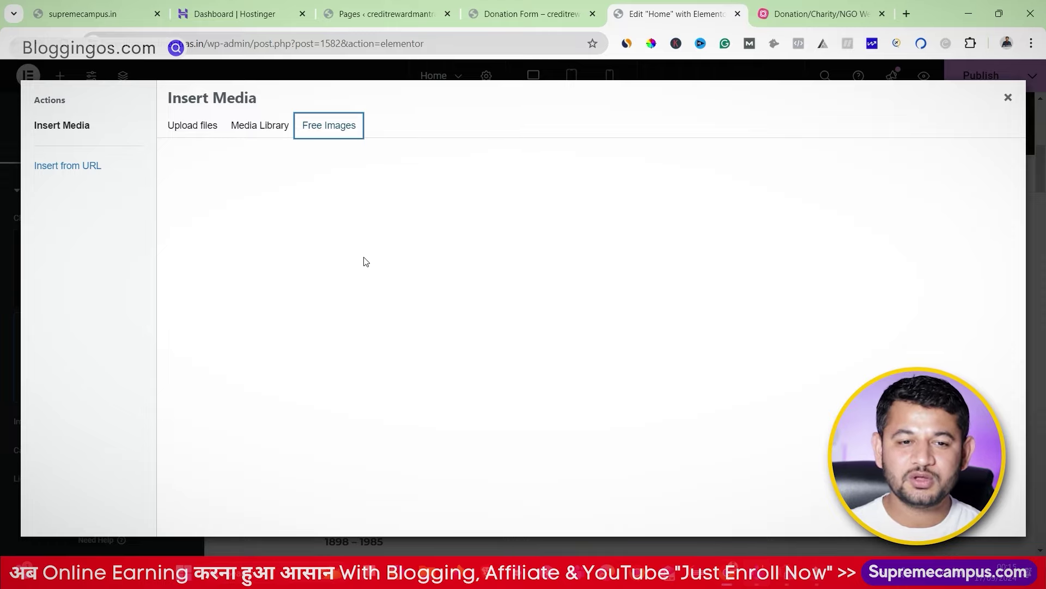
click(258, 131)
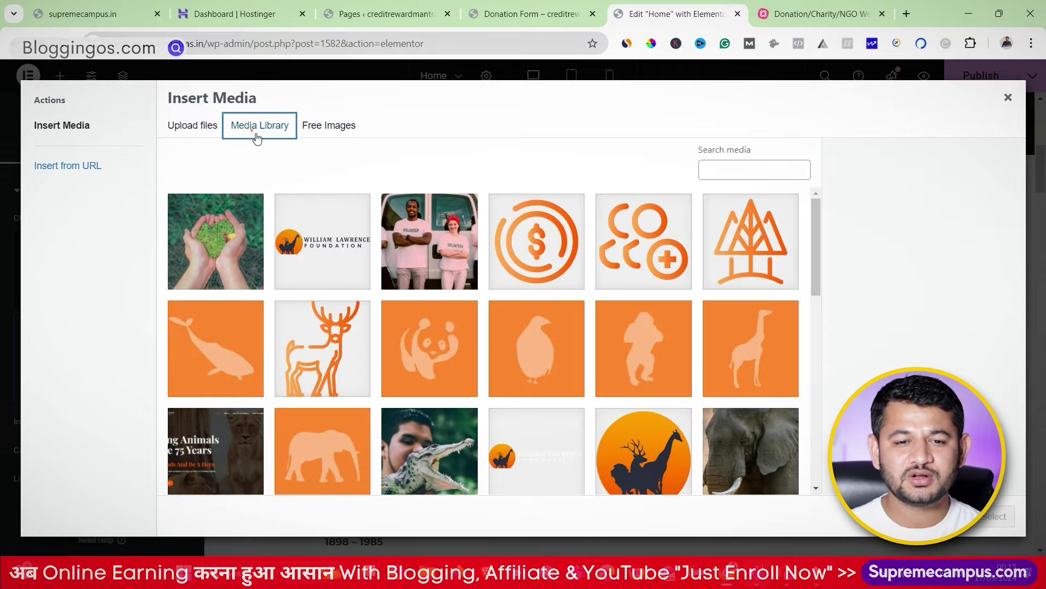
- Replace the founder portrait with the spotted deer photo from the media library, and delete the "1898 – 1985" caption below it
scroll(670, 316, down, 5)
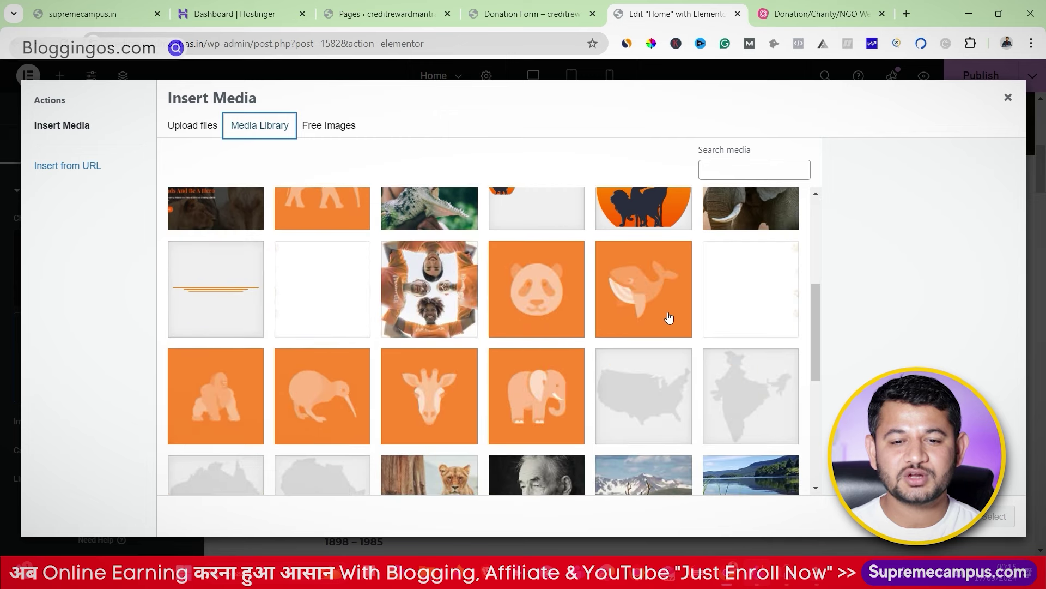
scroll(669, 324, down, 3)
scroll(668, 326, down, 3)
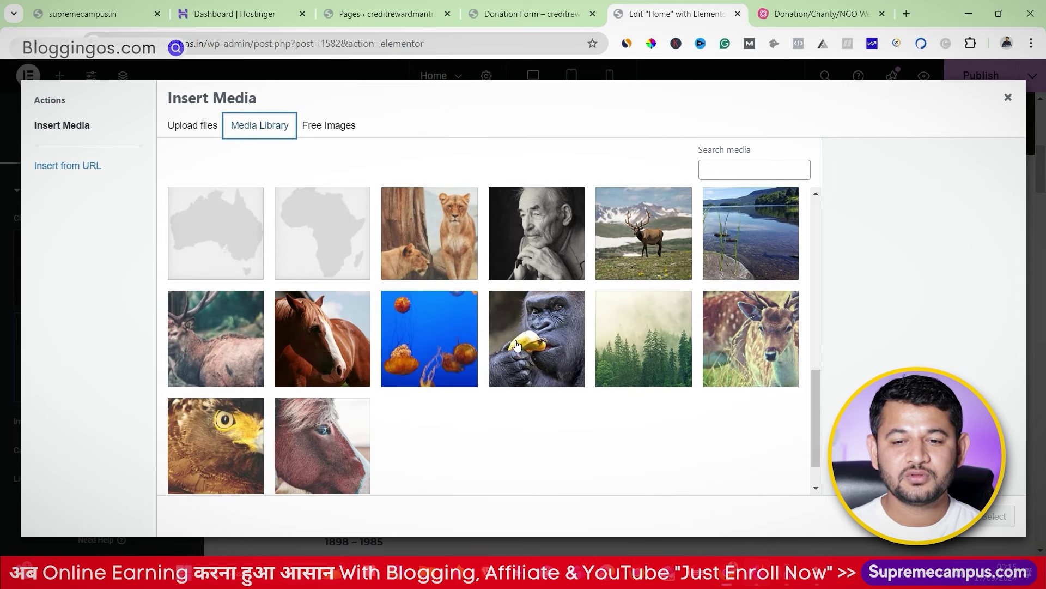
click(745, 346)
click(987, 516)
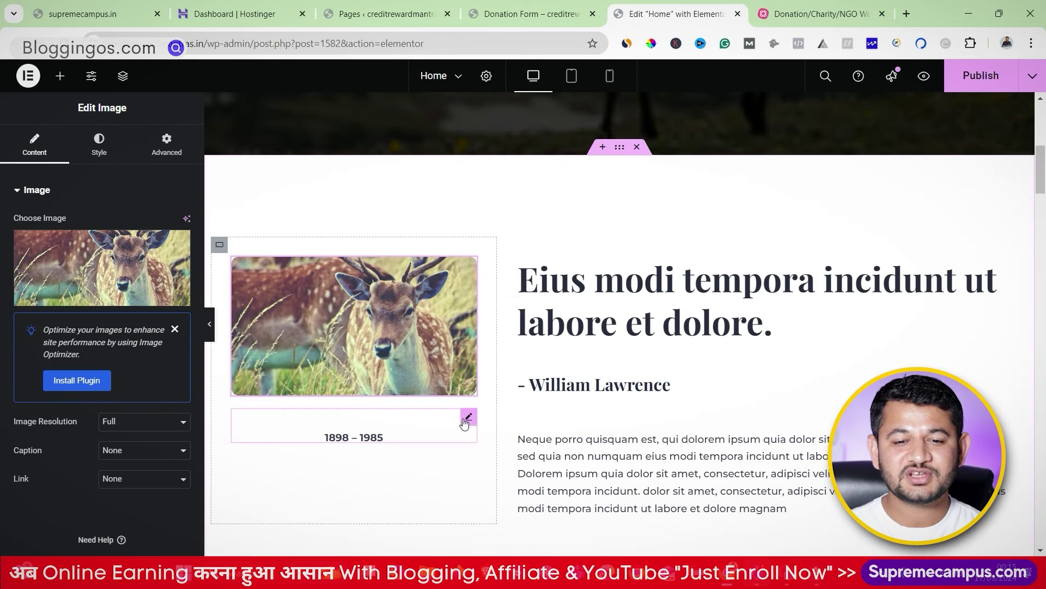
right_click(463, 422)
click(488, 535)
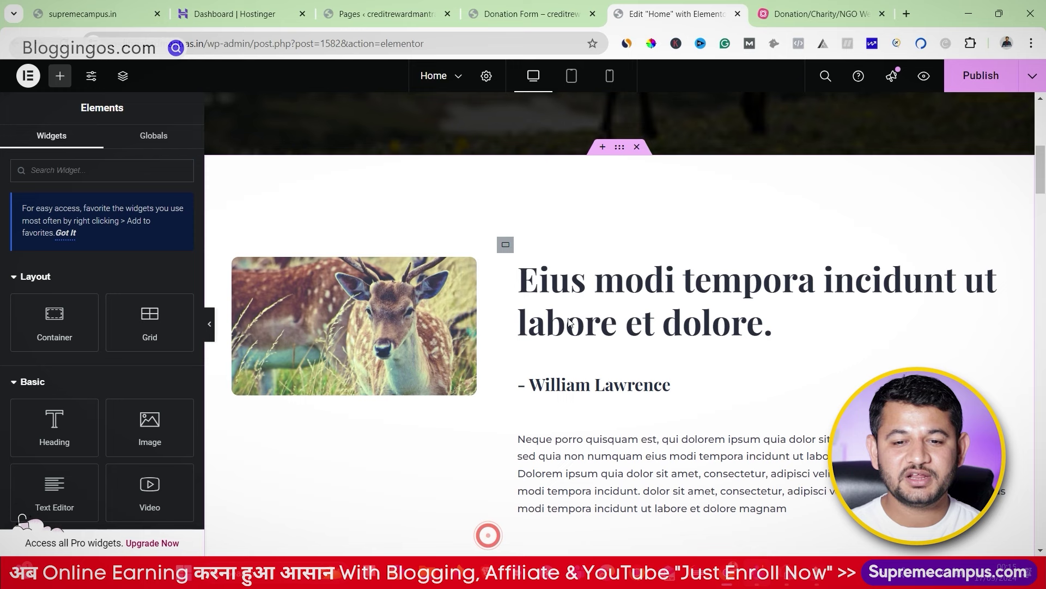
- Change the heading beside the deer photo to "Why You Should Join Us?" and delete the founder's name line below it
click(568, 322)
triple_click(624, 284)
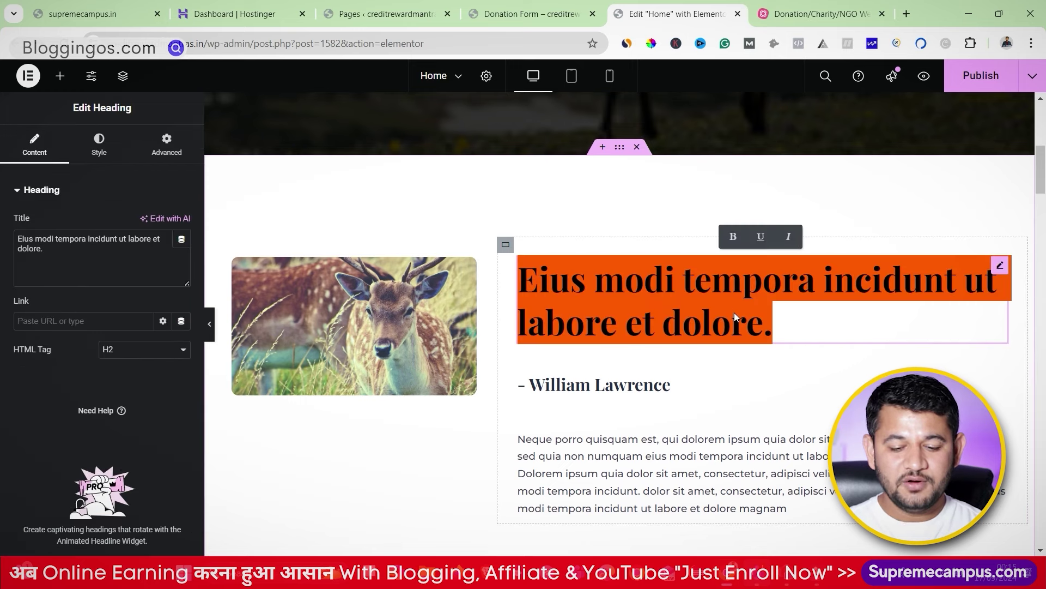
text(Why You Sho)
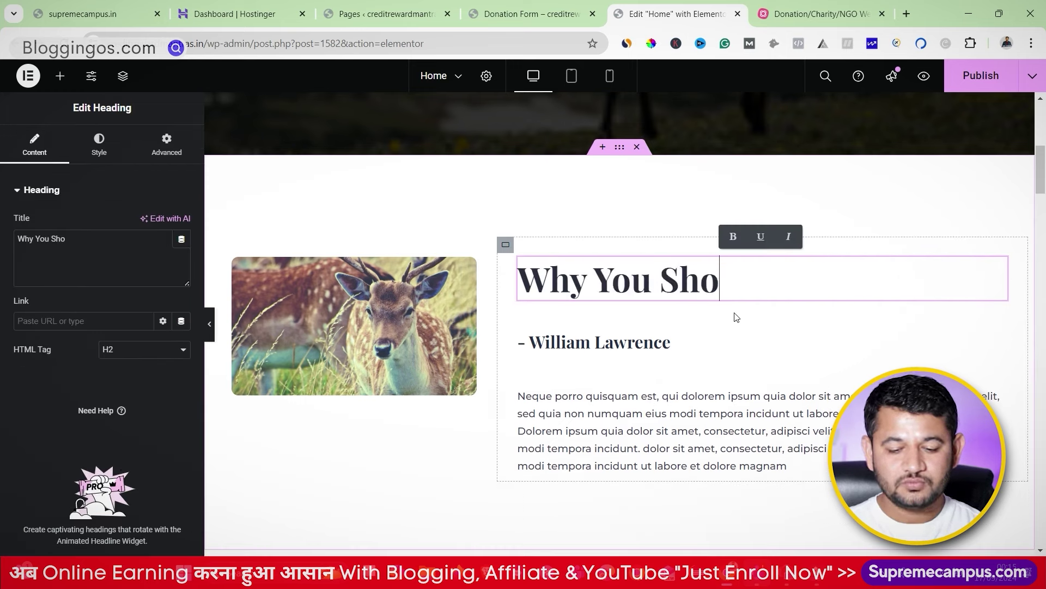
text(uld Join Us?)
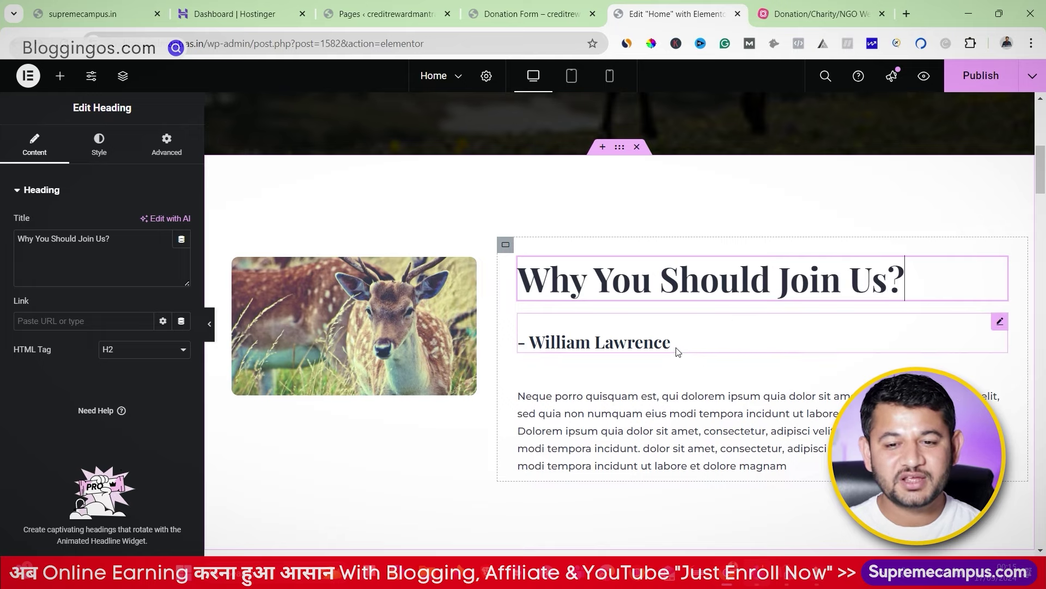
right_click(998, 326)
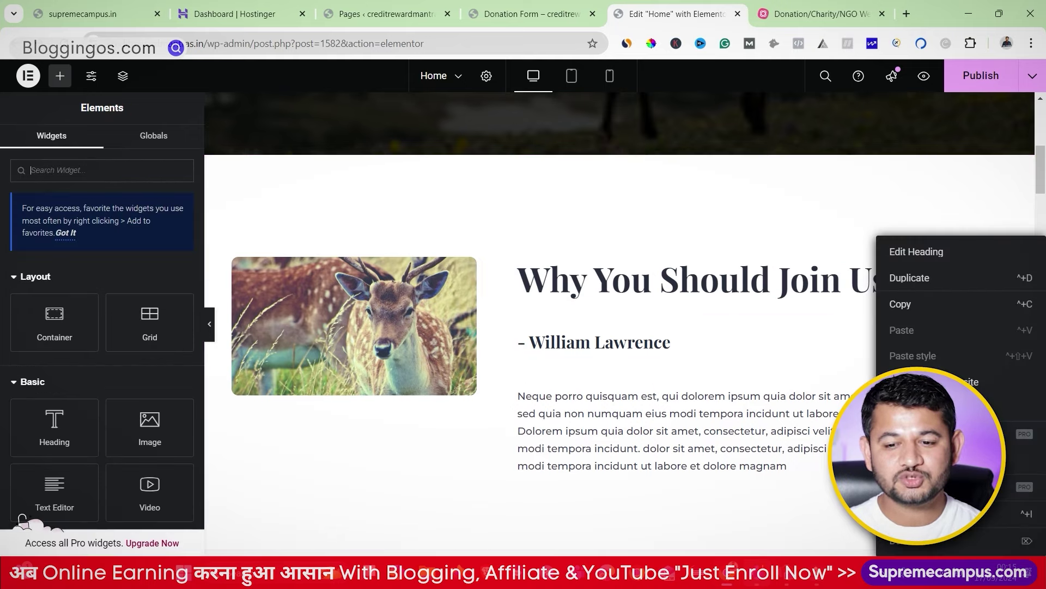
key(Escape)
- Copy the paragraph under "Why We should Concern?" from the supremecampus.in site
key(ctrl+1)
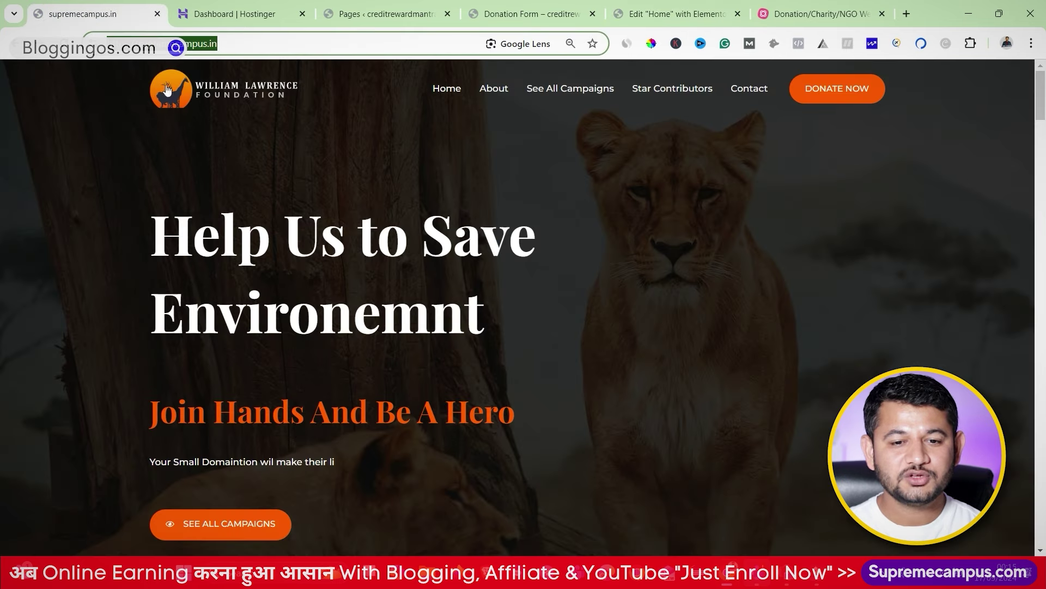
scroll(523, 306, down, 5)
scroll(613, 283, down, 15)
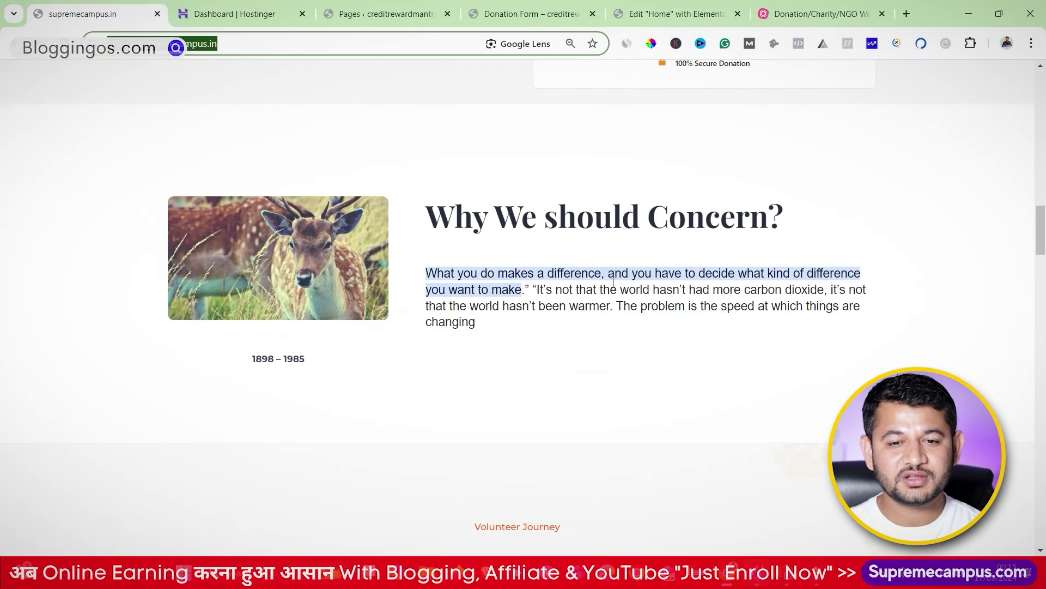
drag(430, 274, 514, 320)
key(ctrl+c)
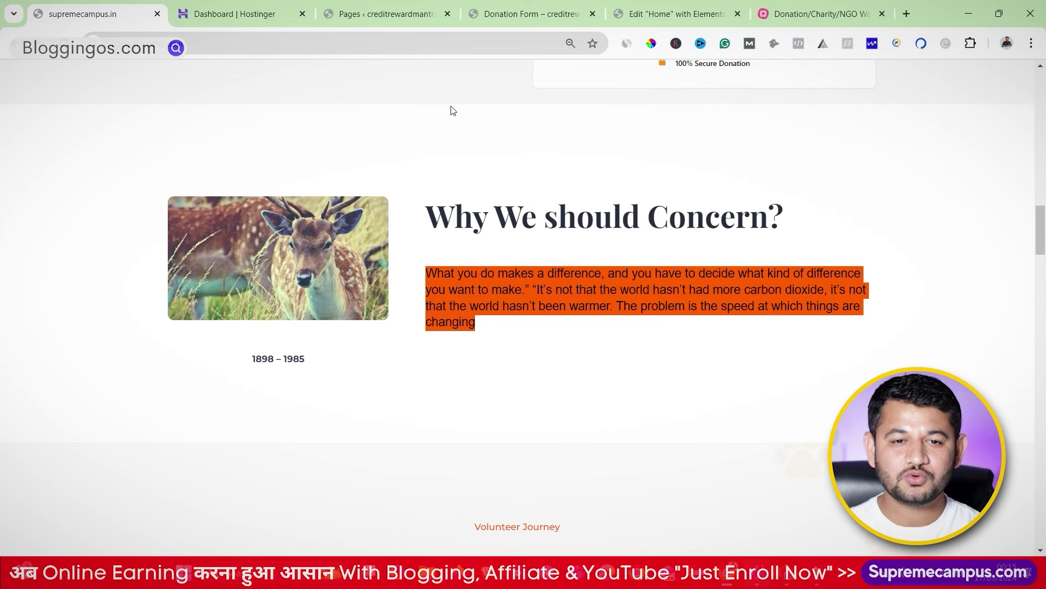
- Back in the Home page editor, replace the placeholder paragraph under "Why You Should Join Us?" with the copied text
click(401, 6)
click(507, 9)
click(642, 8)
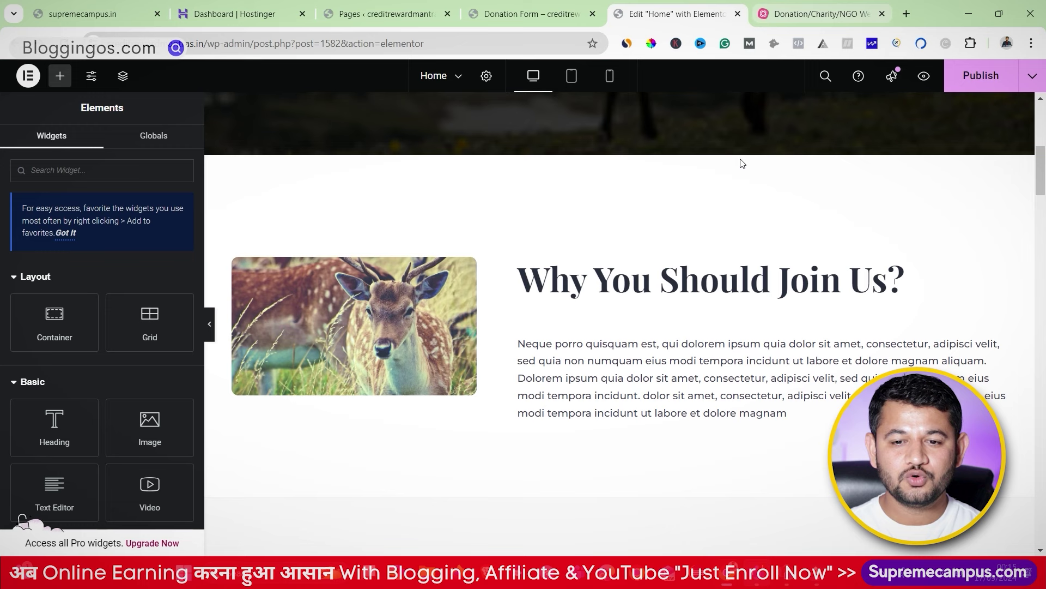
click(673, 364)
key(ctrl+a)
key(ctrl+v)
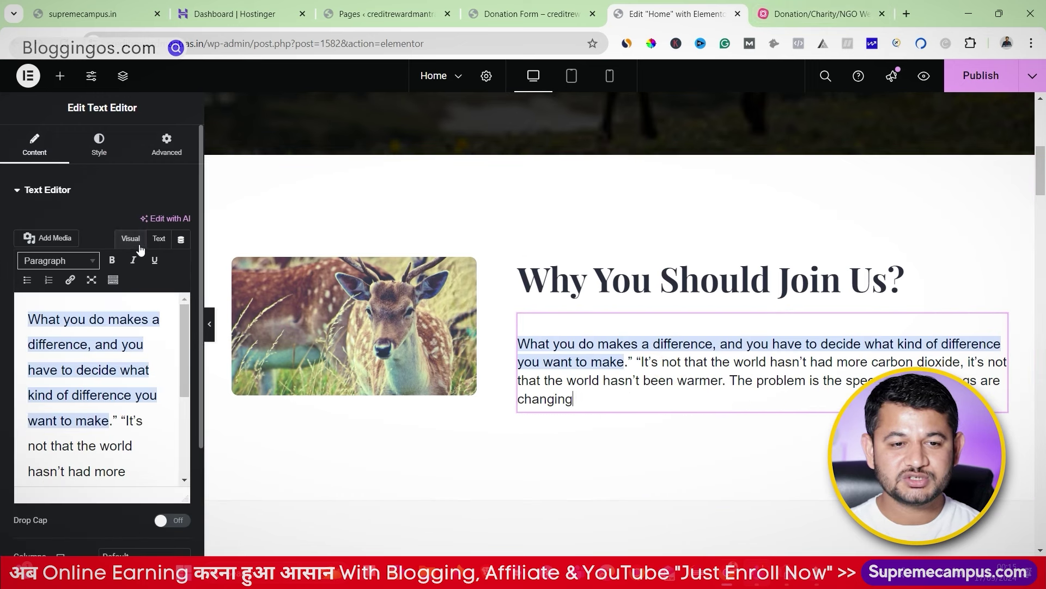
- Try centering the pasted paragraph, and set its alignment to left
click(99, 155)
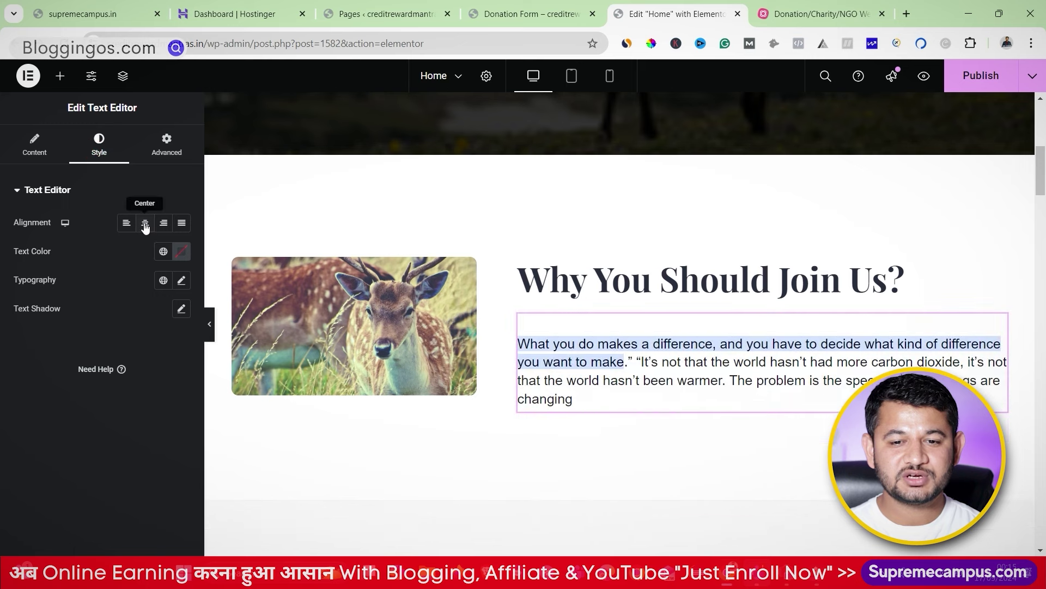
click(145, 222)
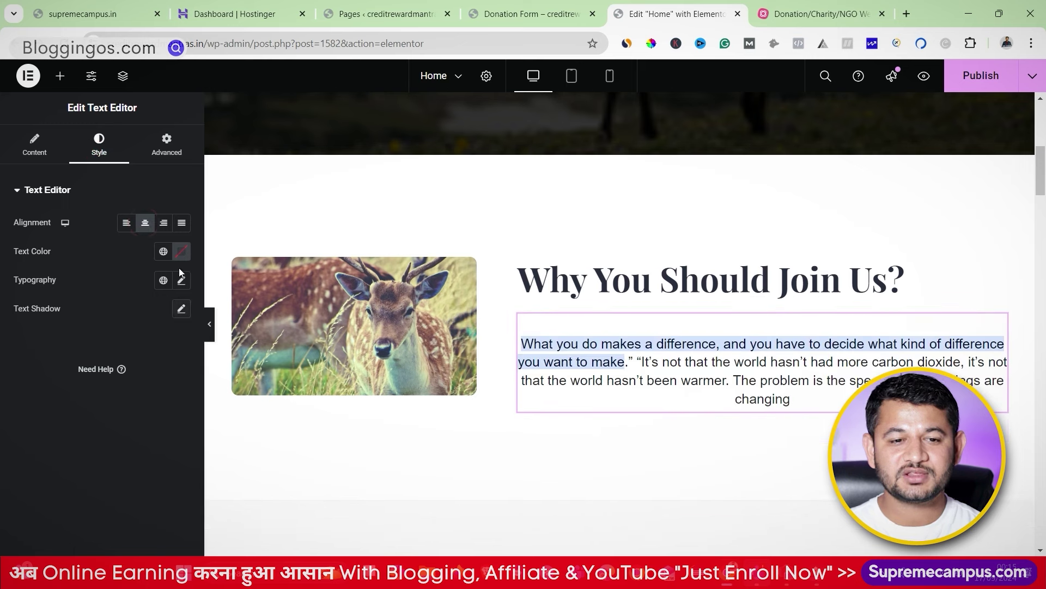
click(127, 223)
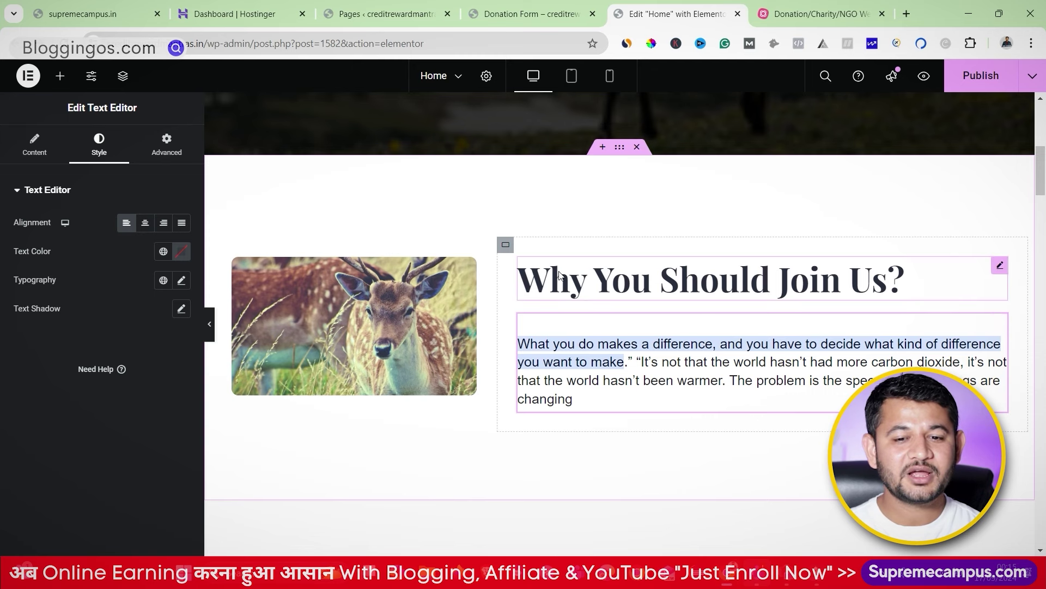
- Delete the placeholder paragraph under the "Join Us in an Animal Welfare Tour" heading
scroll(561, 278, down, 8)
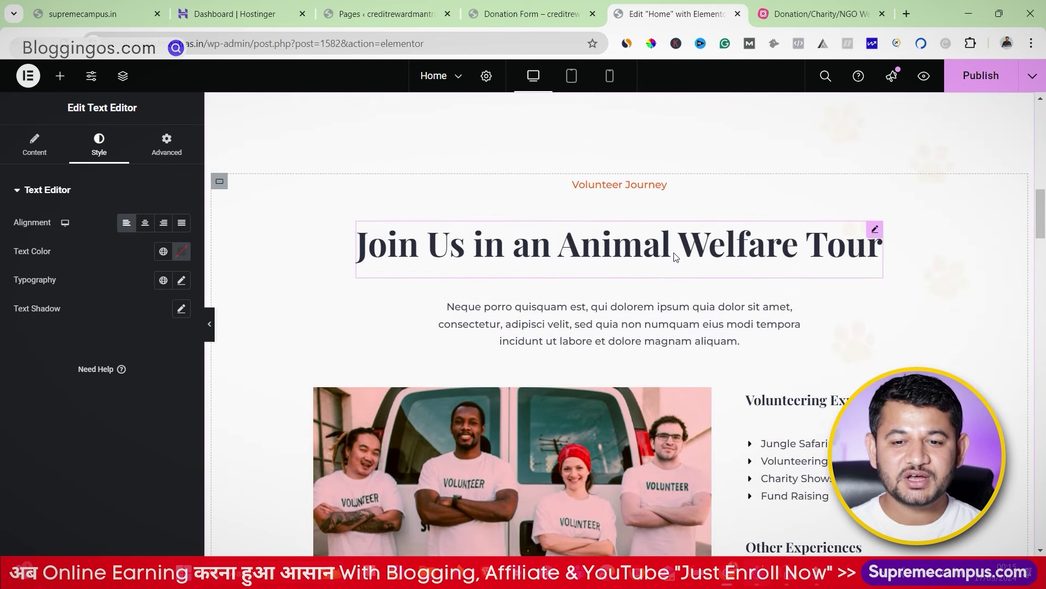
click(675, 257)
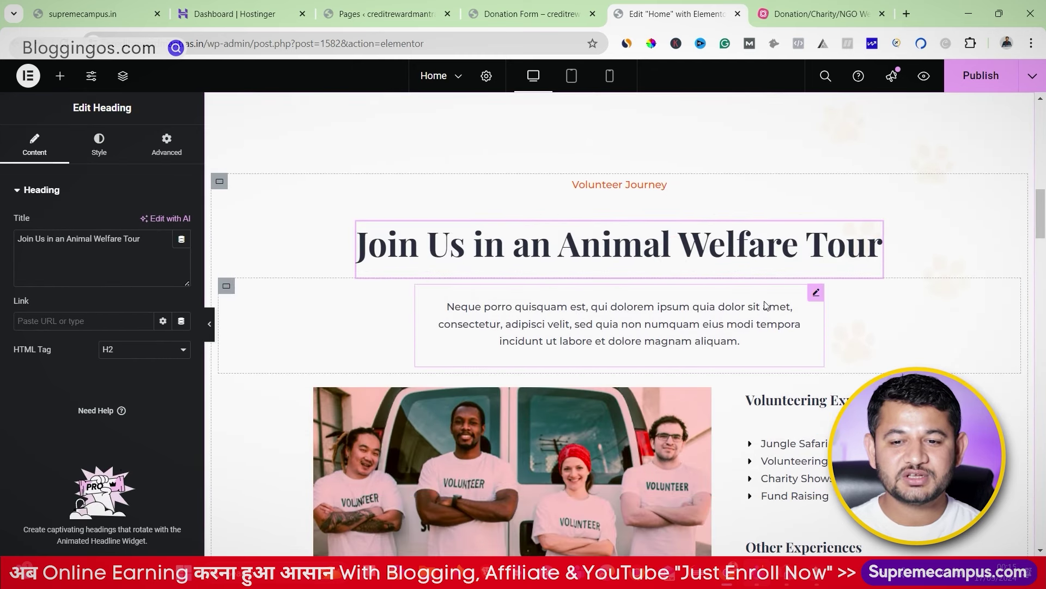
right_click(814, 300)
click(842, 539)
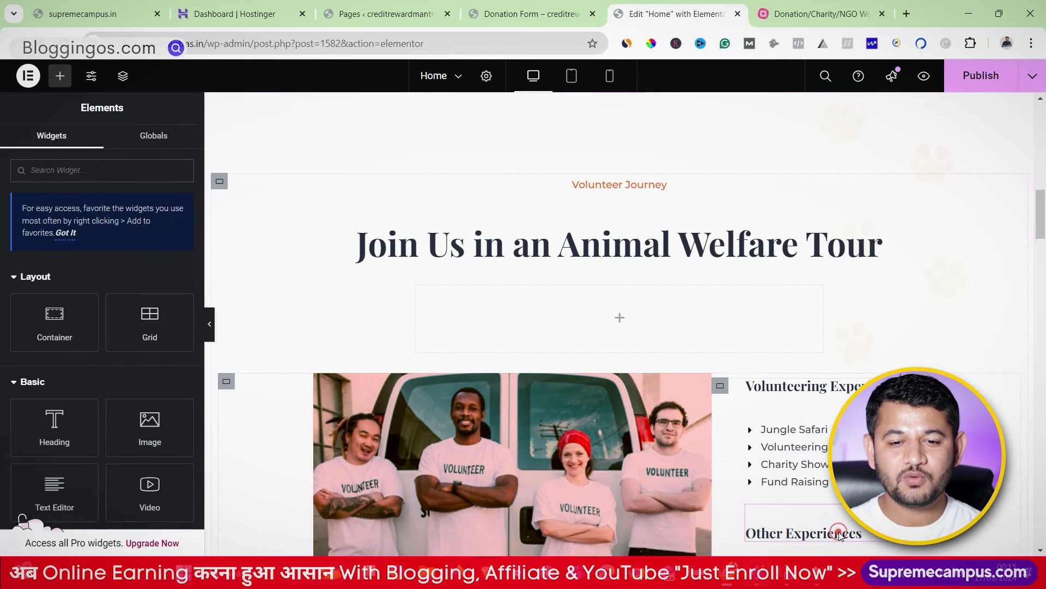
- Review the volunteer, category and achievements sections, and open the settings of the Members Worldwide counter
scroll(426, 321, down, 4)
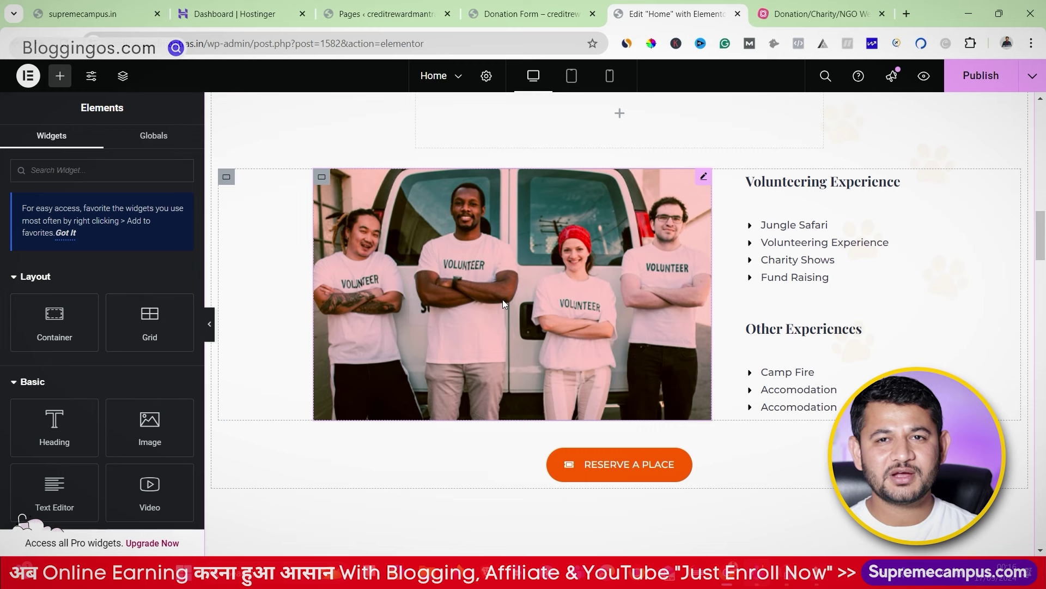
scroll(503, 299, down, 15)
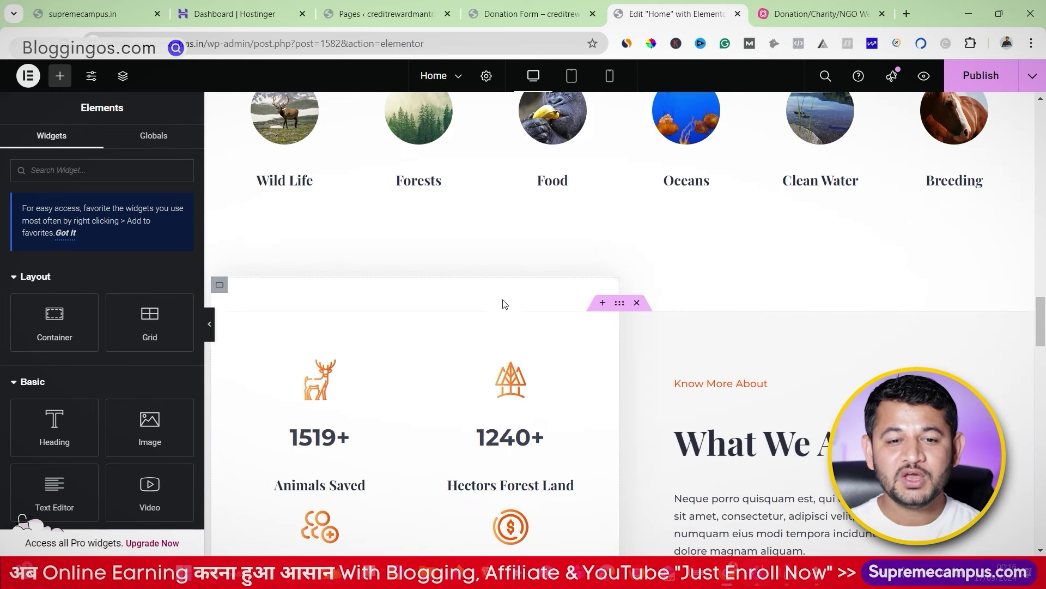
scroll(503, 304, up, 3)
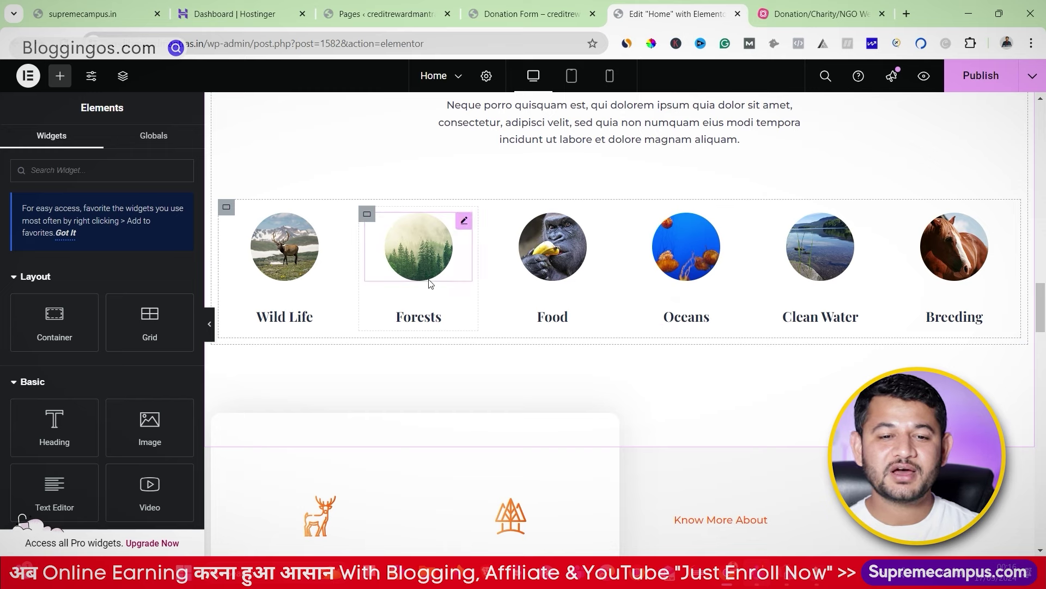
scroll(424, 282, down, 5)
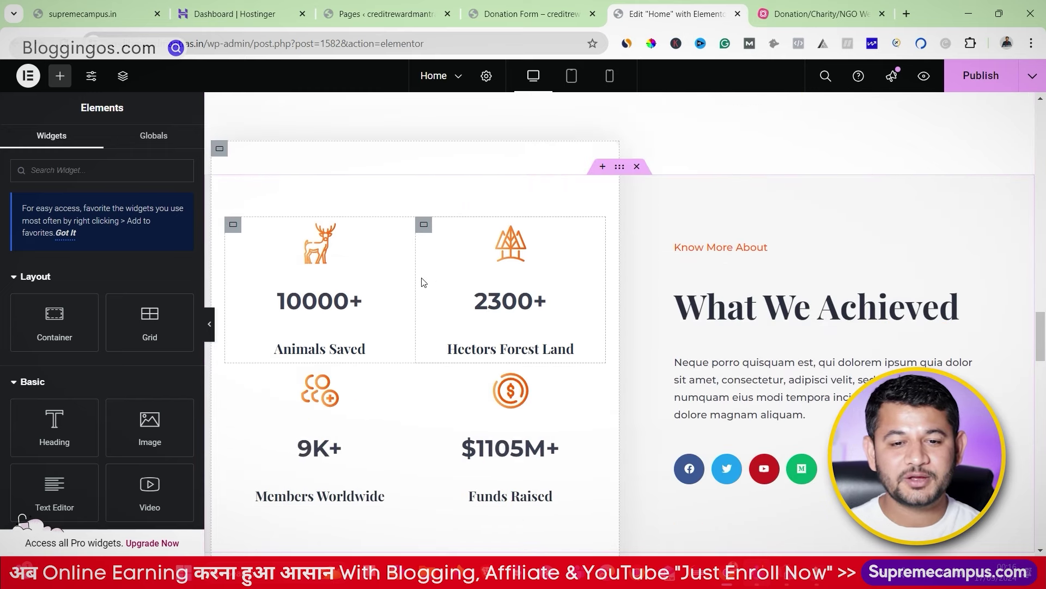
click(322, 452)
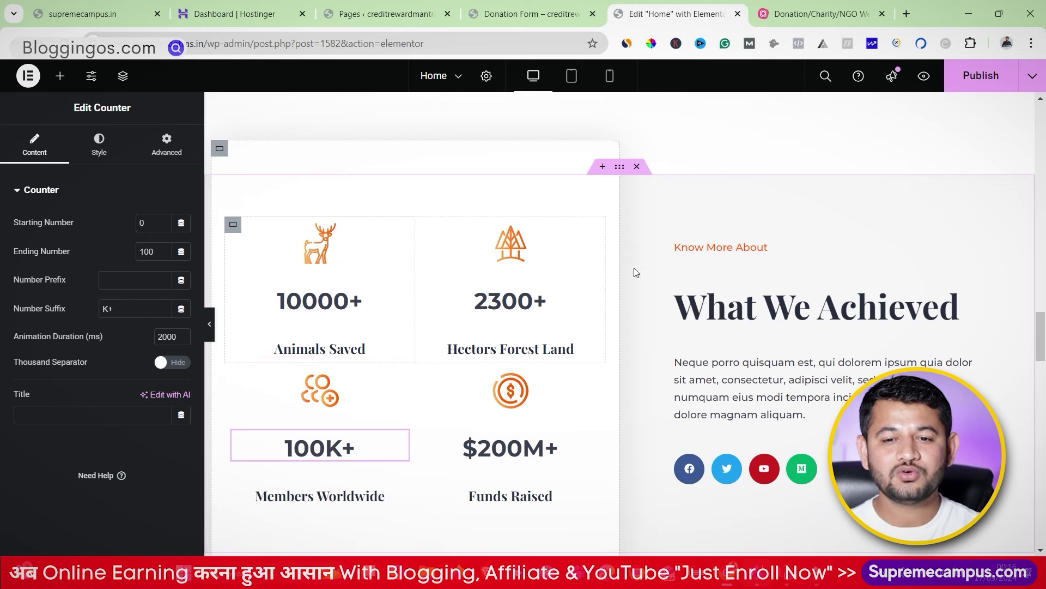
scroll(633, 271, down, 10)
scroll(571, 413, down, 4)
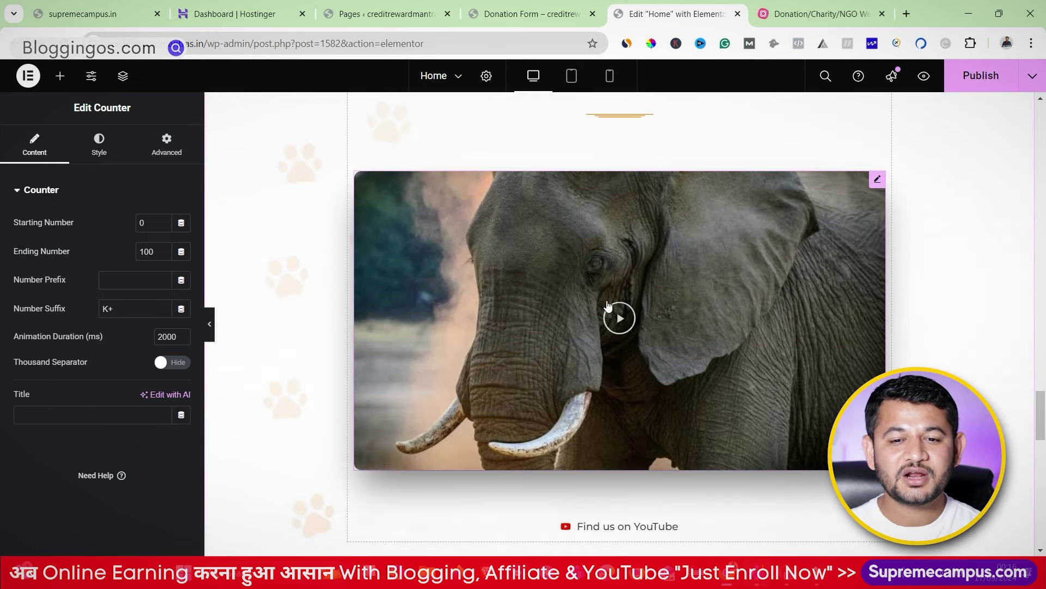
click(877, 182)
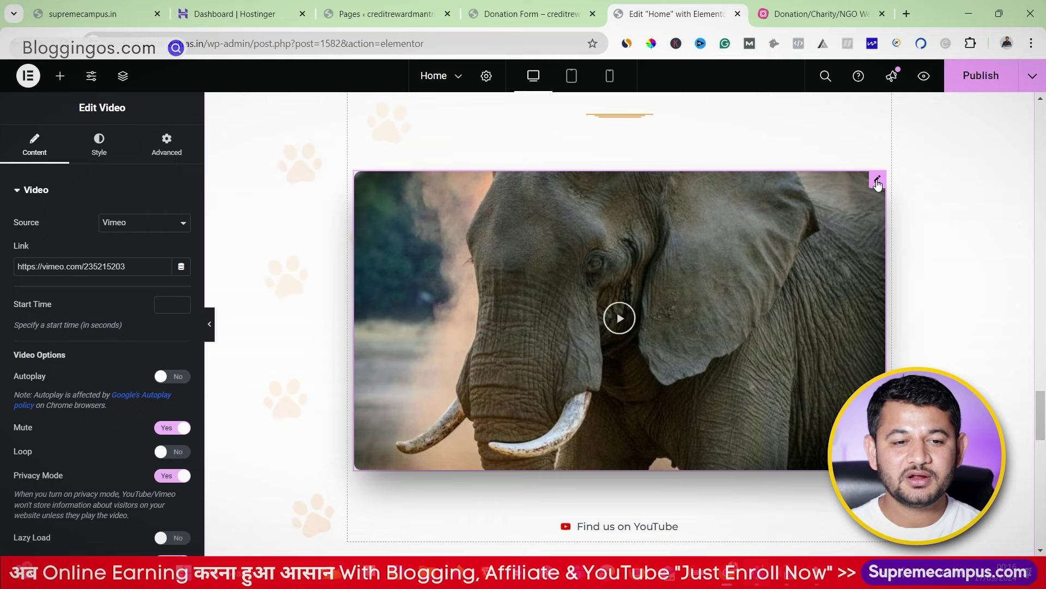
triple_click(131, 267)
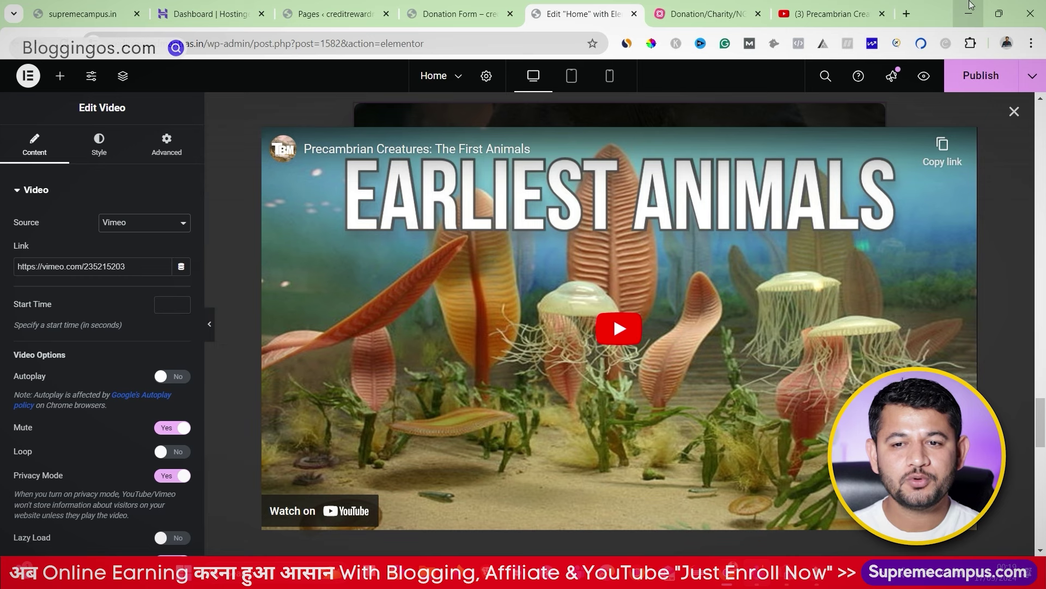
click(825, 12)
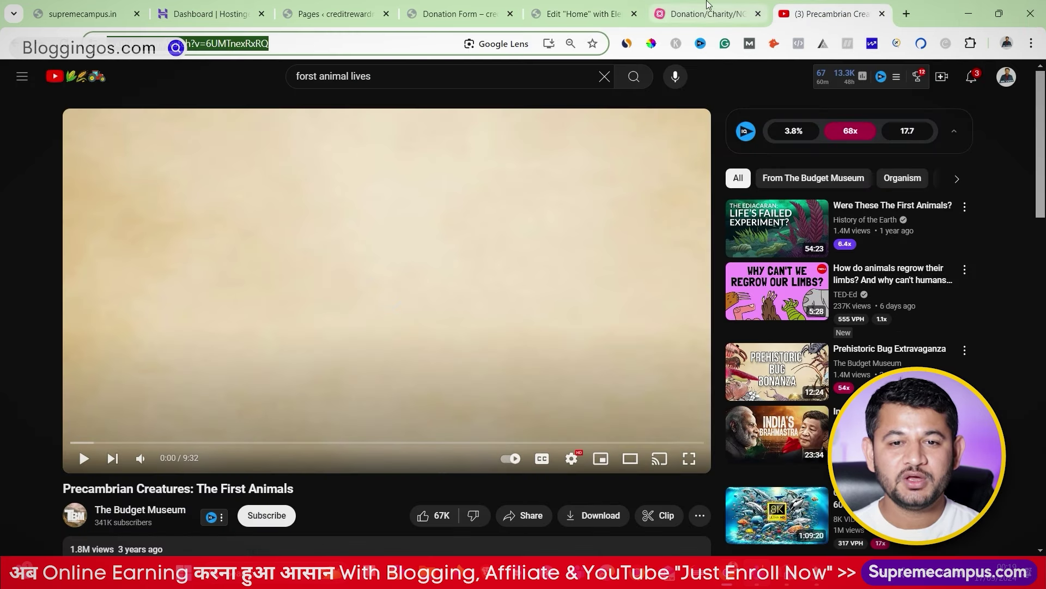
click(581, 6)
click(114, 223)
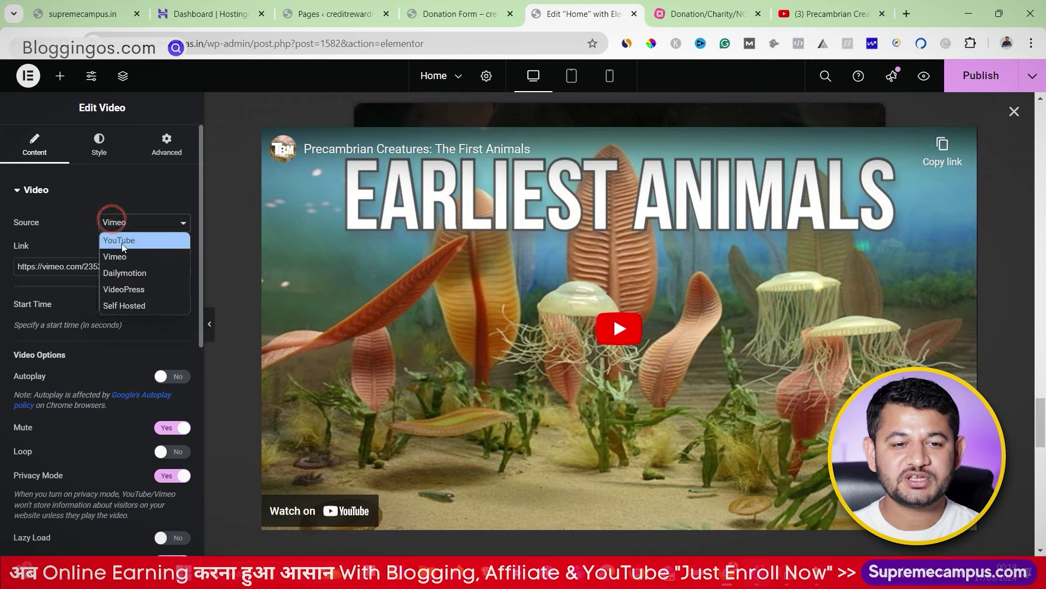
click(121, 240)
click(109, 266)
text(https://www.youtube.com/watch?v=6UMTnexRxRQ)
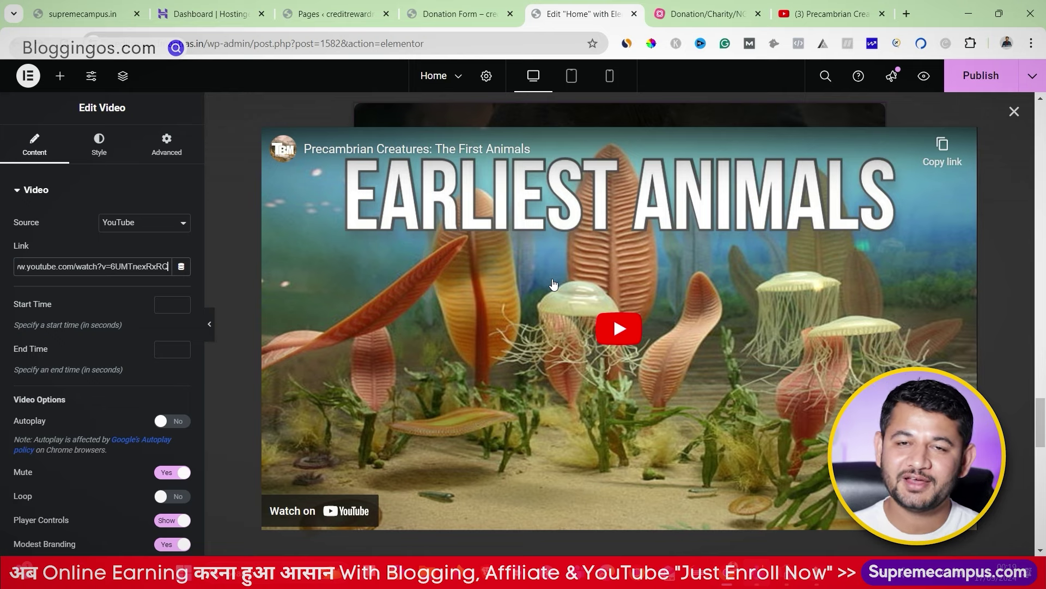
- Close the video preview and save the Home page as a draft
click(1014, 111)
click(1033, 76)
click(960, 117)
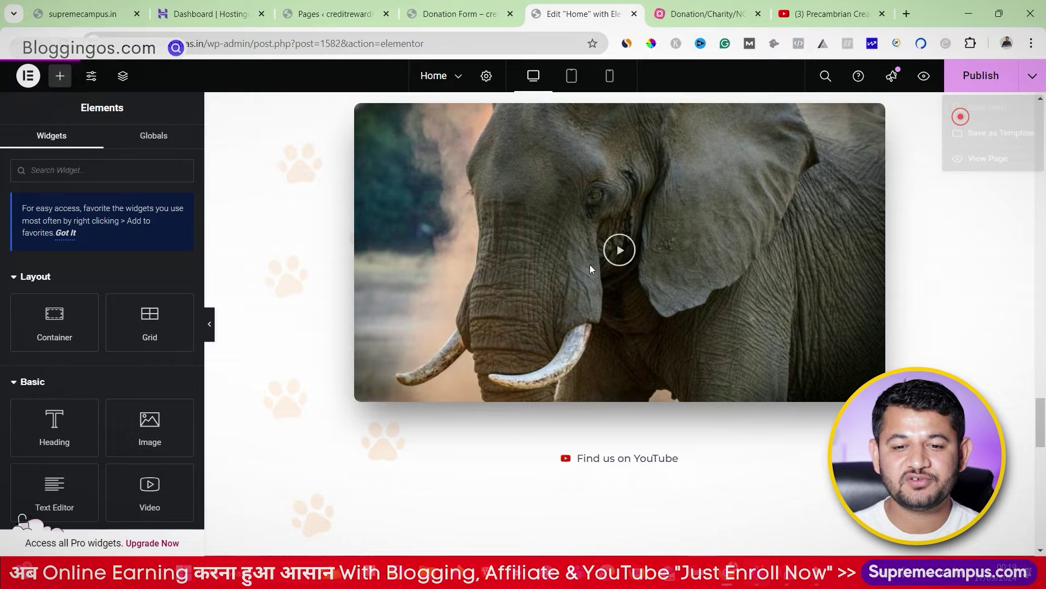
- Review the Home page from footer to hero, and examine the three cause boxes below the hero on the supremecampus.in reference site
scroll(545, 312, down, 15)
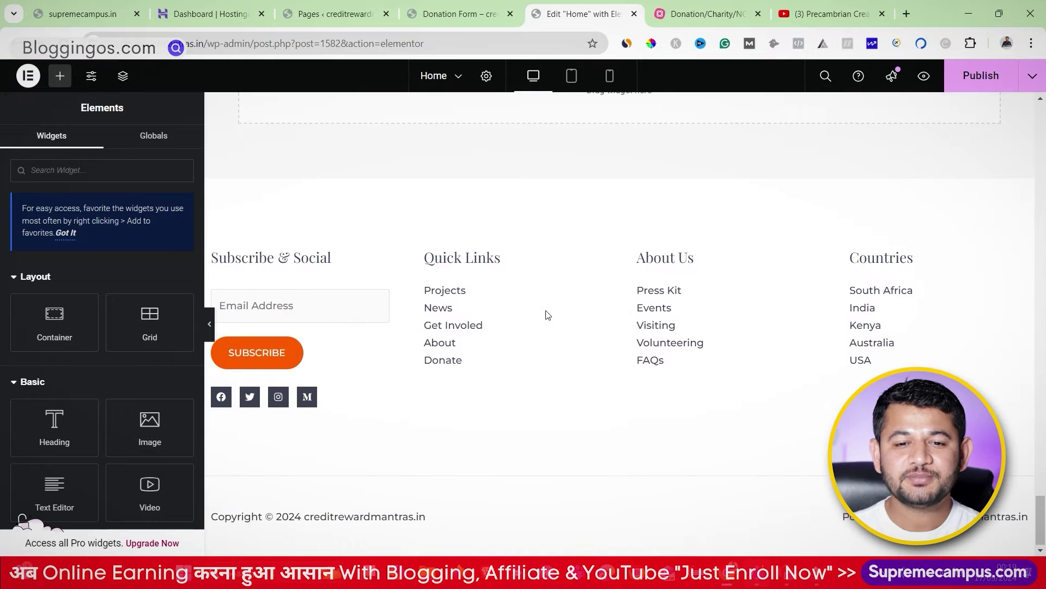
scroll(548, 315, up, 10)
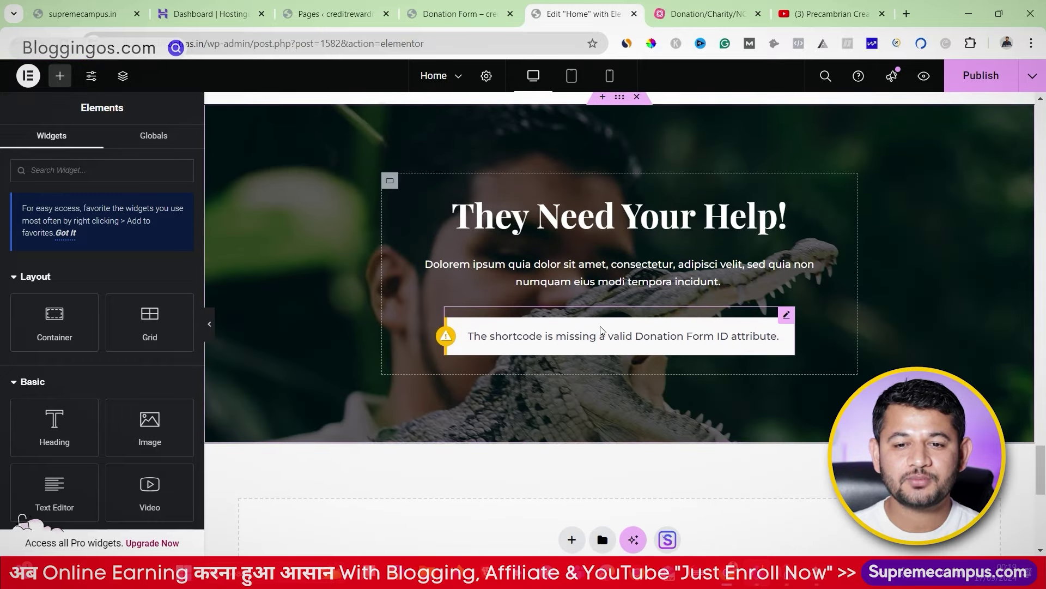
scroll(601, 330, up, 15)
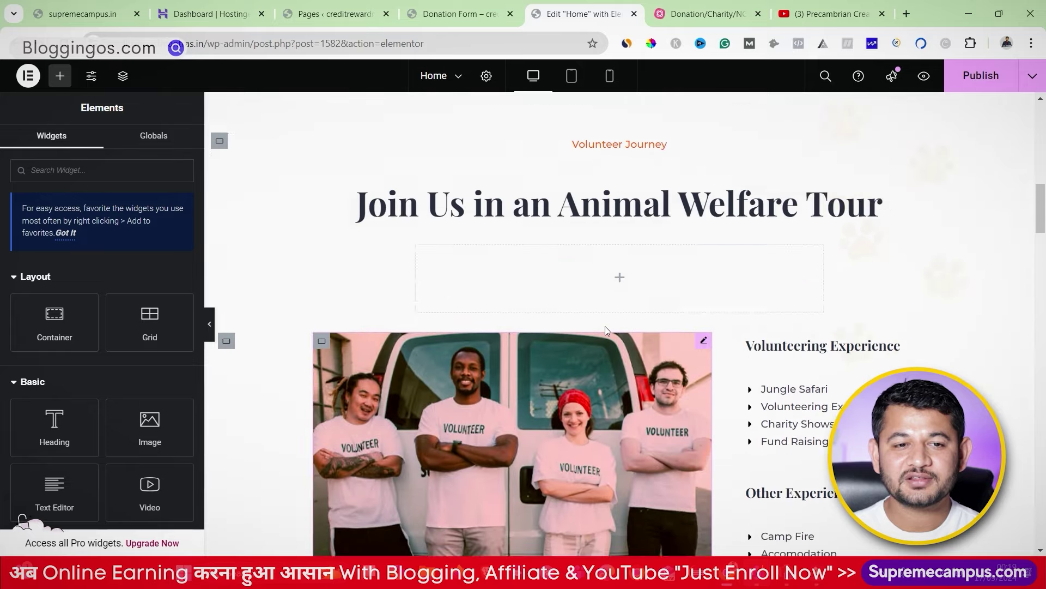
scroll(605, 326, up, 8)
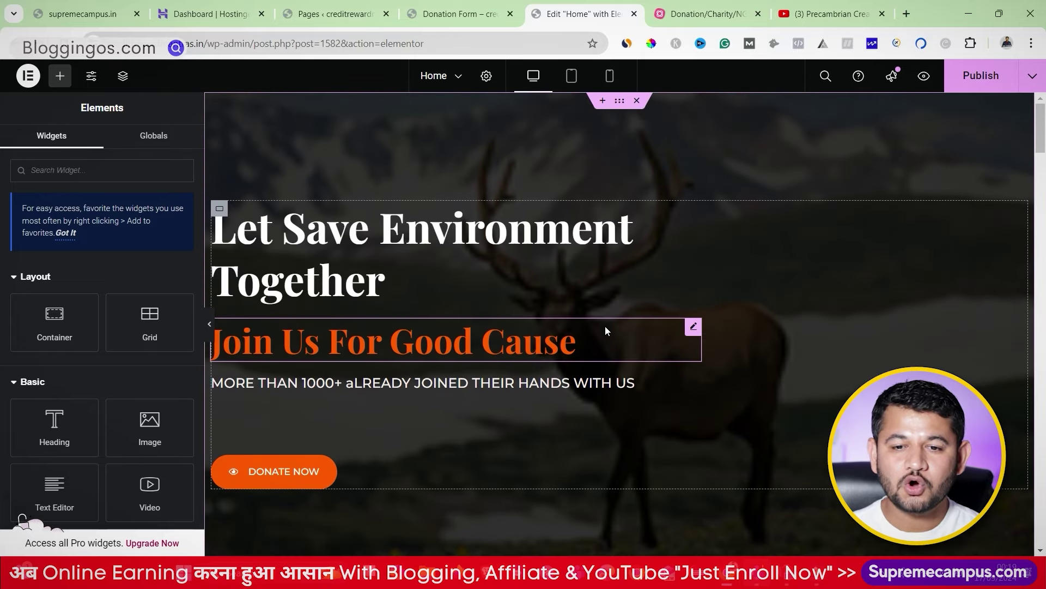
scroll(605, 326, down, 7)
scroll(607, 331, up, 5)
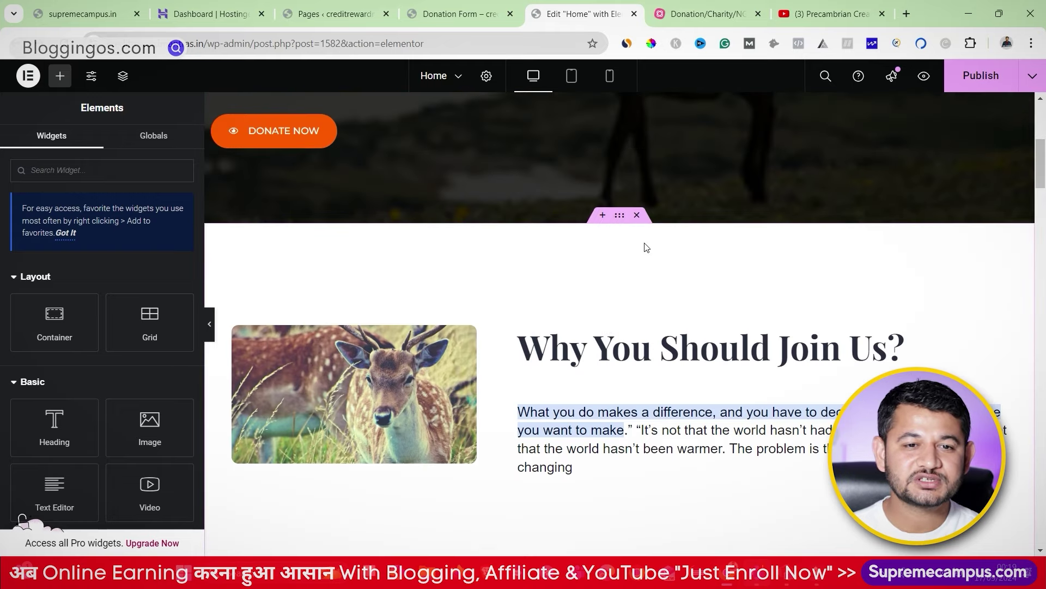
key(ctrl+1)
scroll(292, 251, up, 10)
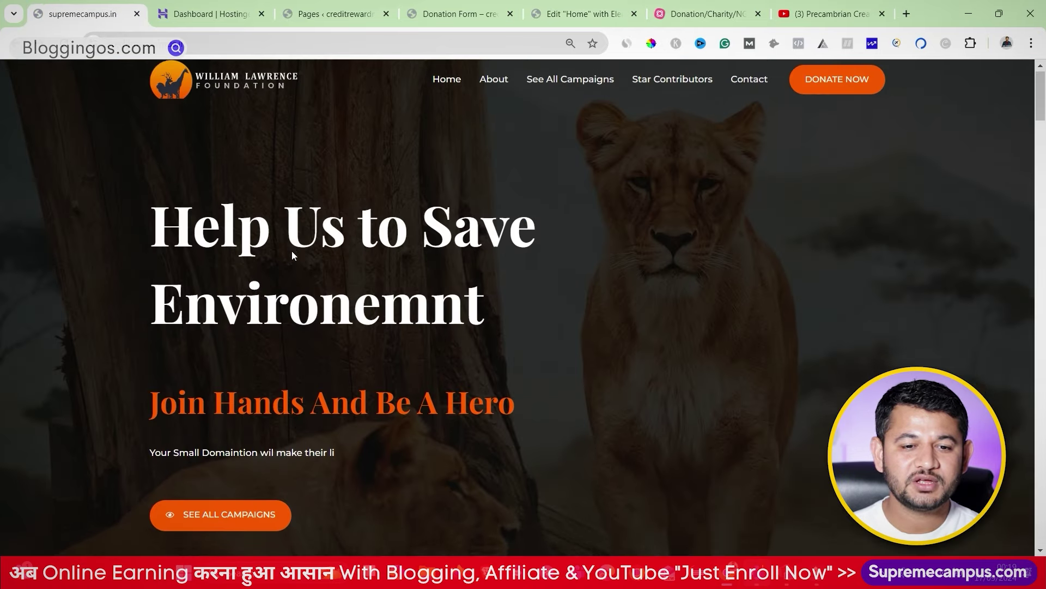
scroll(292, 250, down, 7)
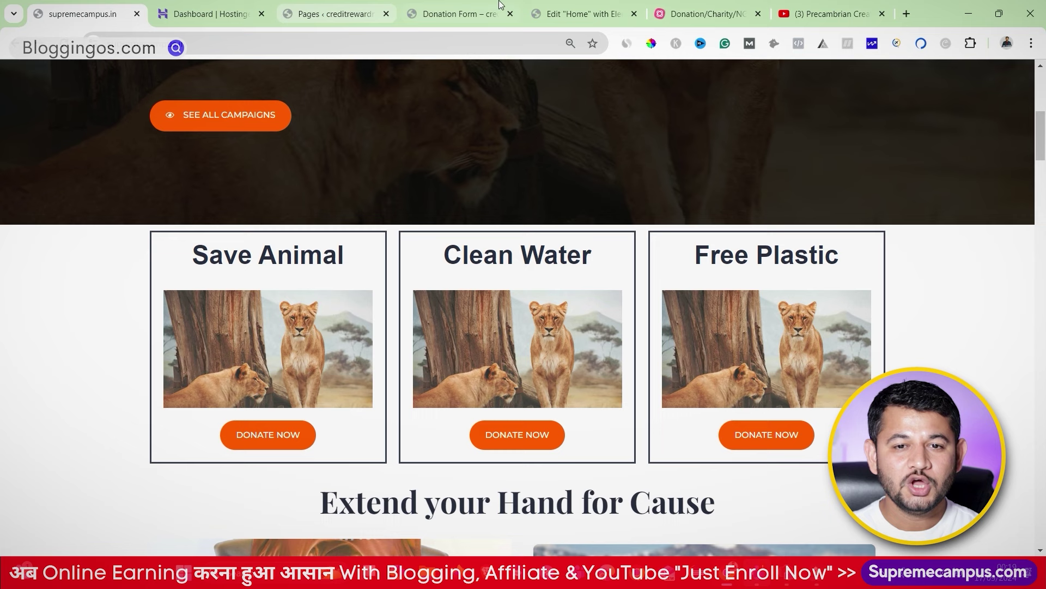
- Back in the Home page editor, insert a grid with three columns and one row above the "Why You Should Join Us?" section
click(591, 5)
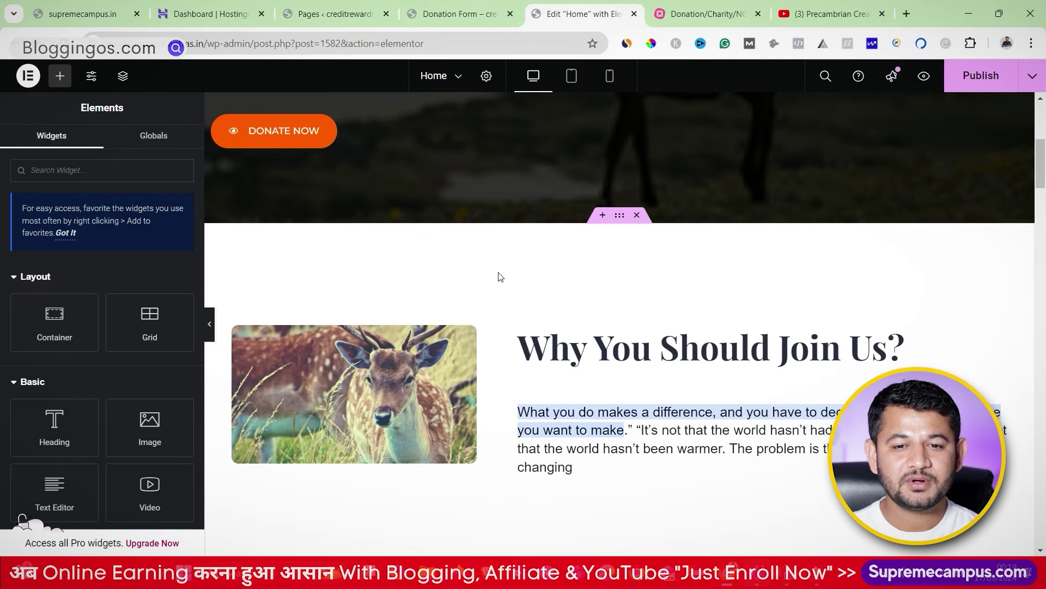
click(603, 216)
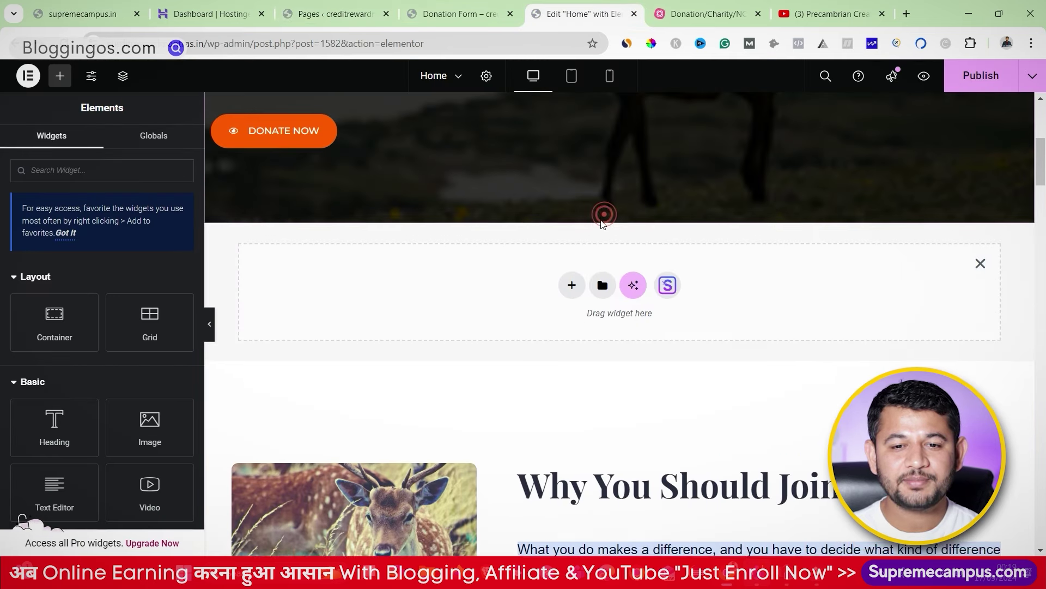
click(572, 285)
click(585, 346)
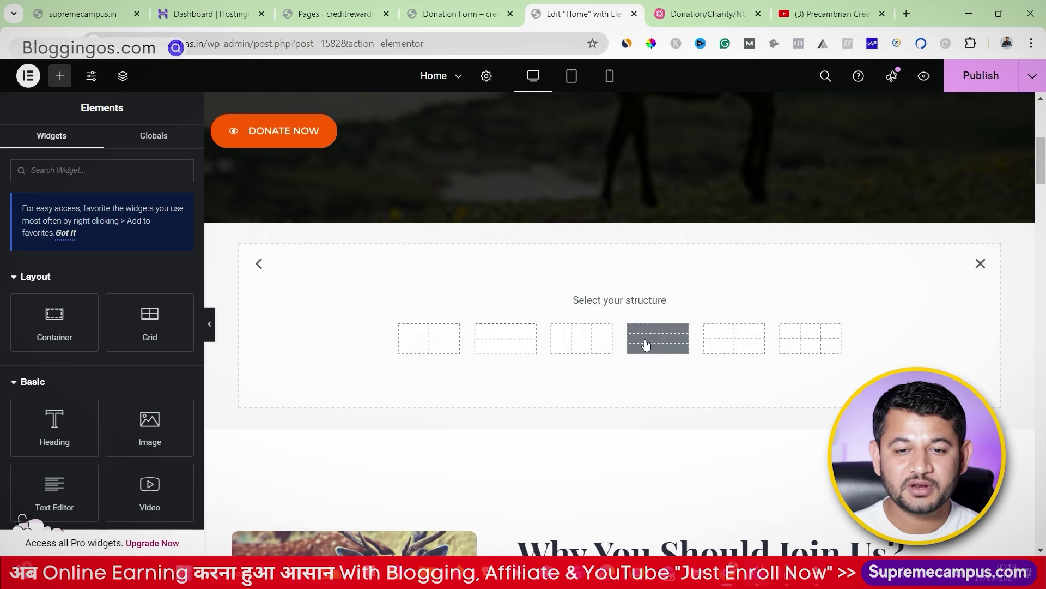
click(575, 347)
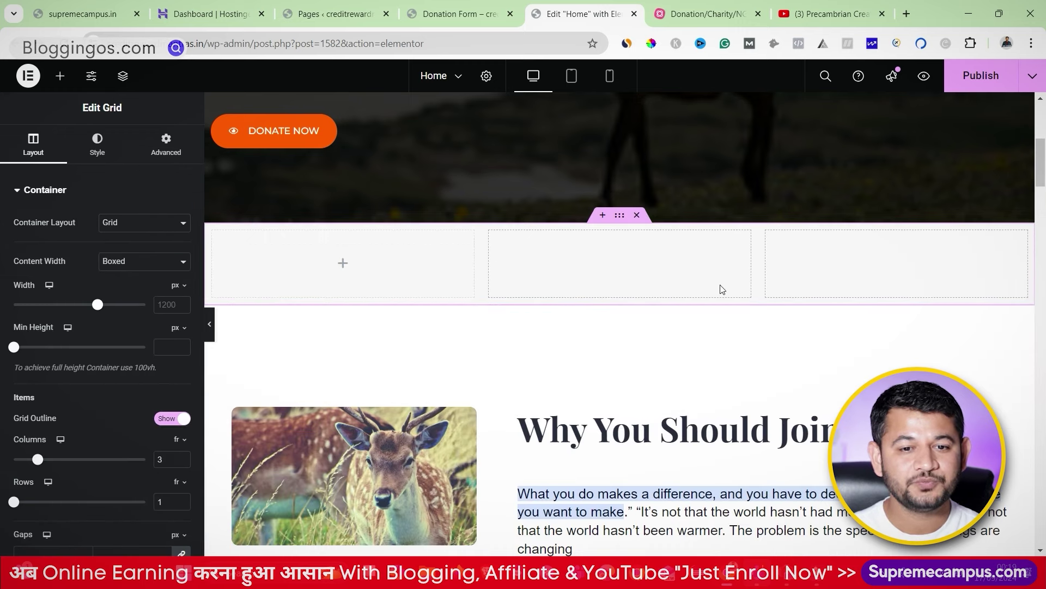
- Place a container in the new grid's first cell and add a Heading widget inside it
click(343, 265)
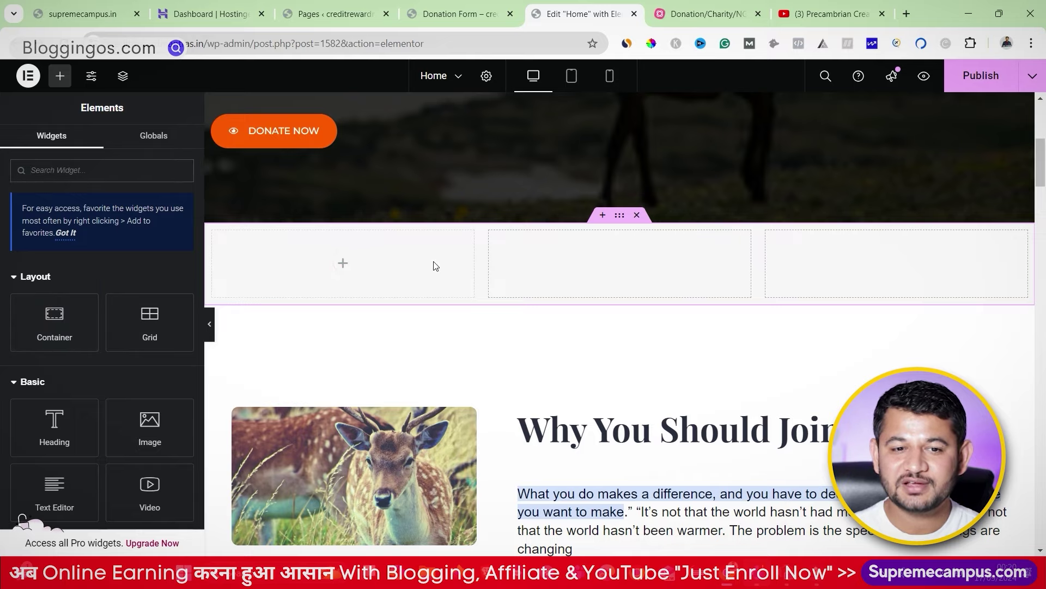
drag(55, 322, 349, 266)
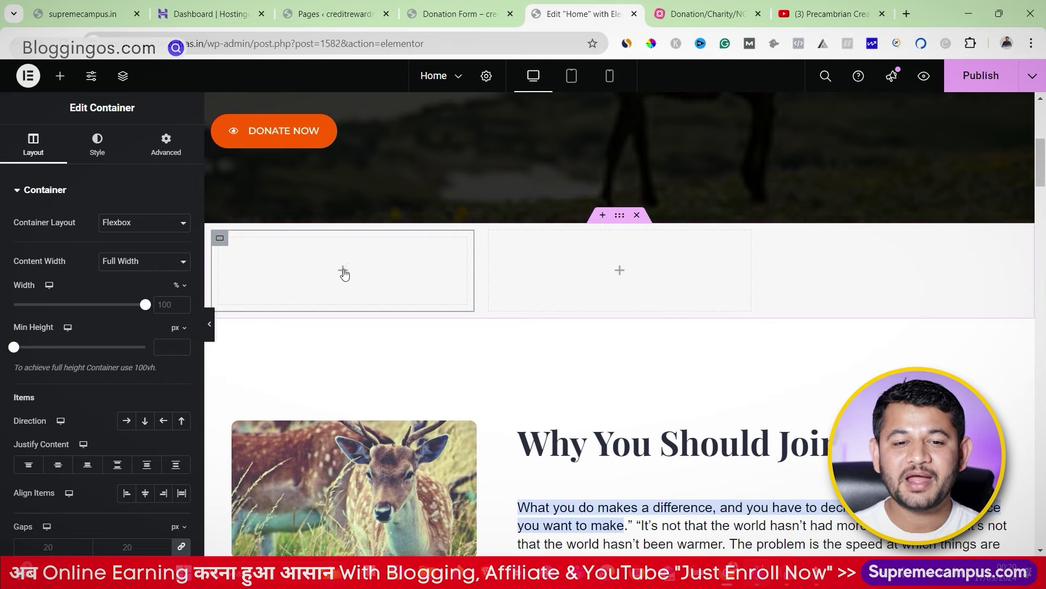
click(343, 271)
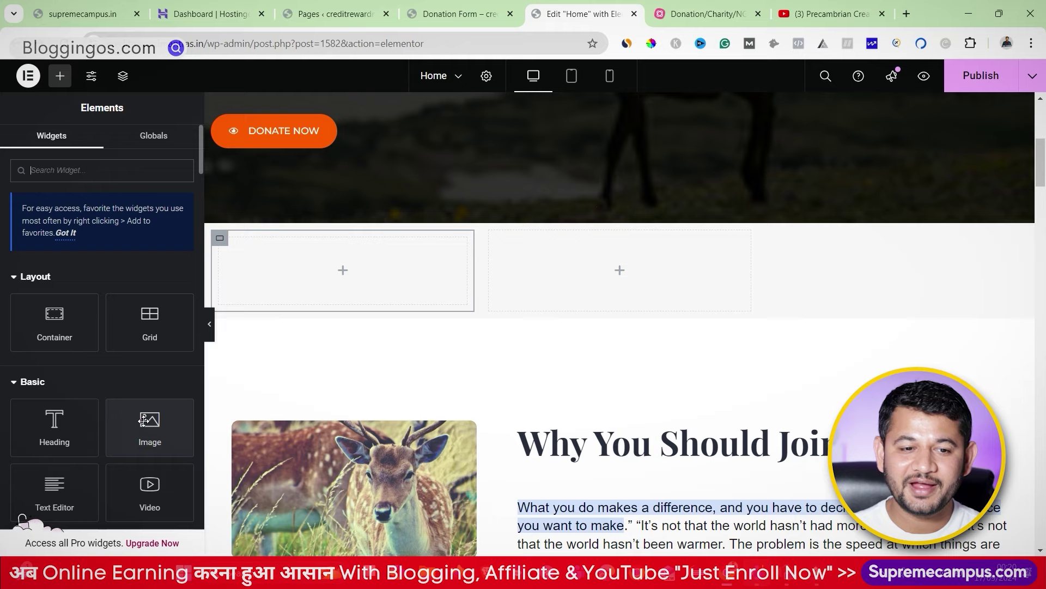
scroll(60, 425, down, 6)
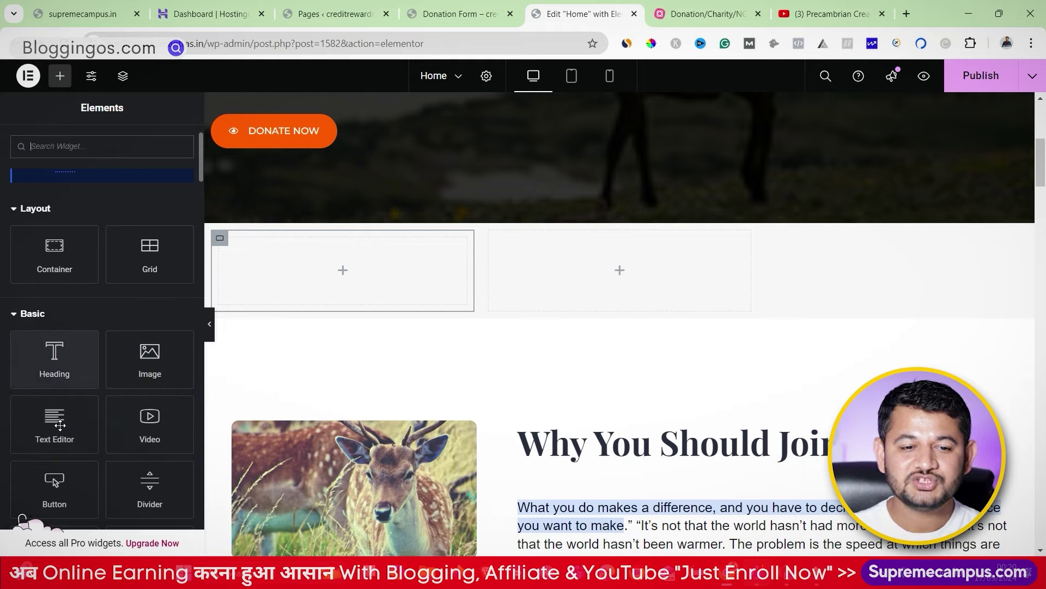
scroll(61, 430, up, 6)
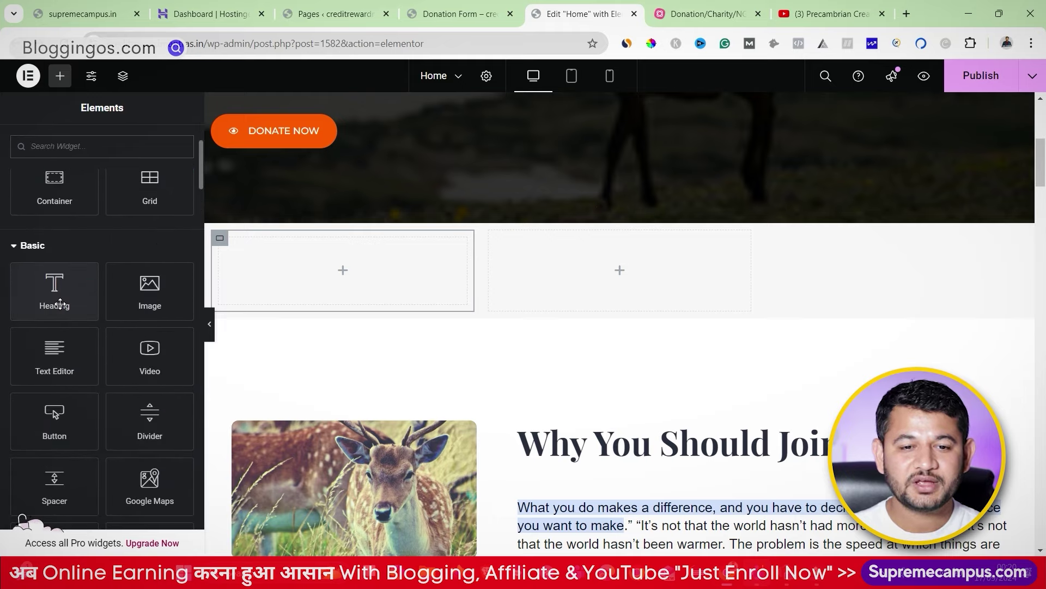
drag(57, 297, 349, 266)
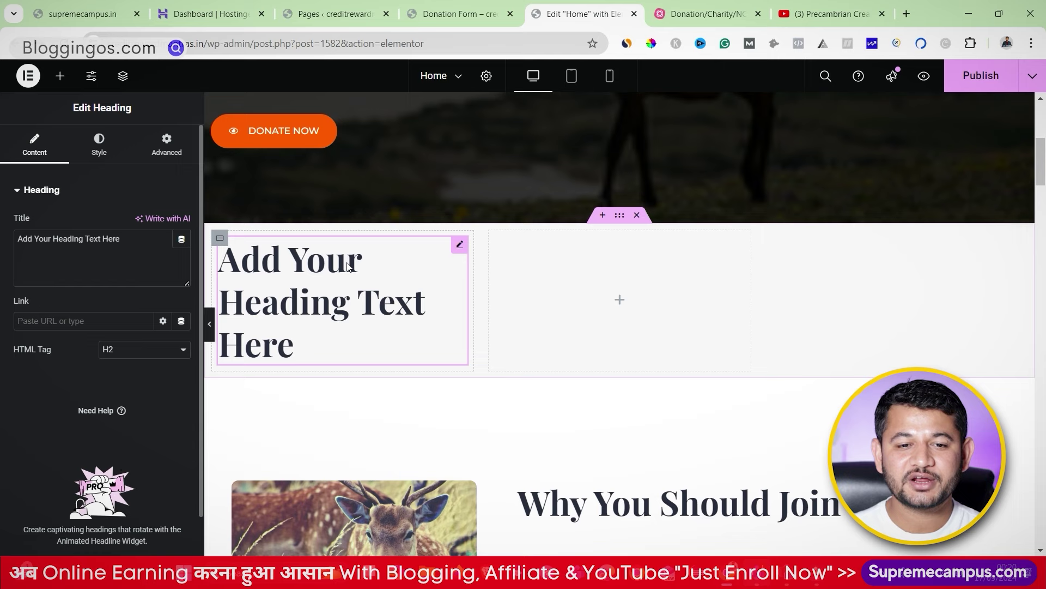
- Change the new heading's text to "Environement Cause" and give it a smaller HTML heading tag
triple_click(322, 301)
key(BackSpace)
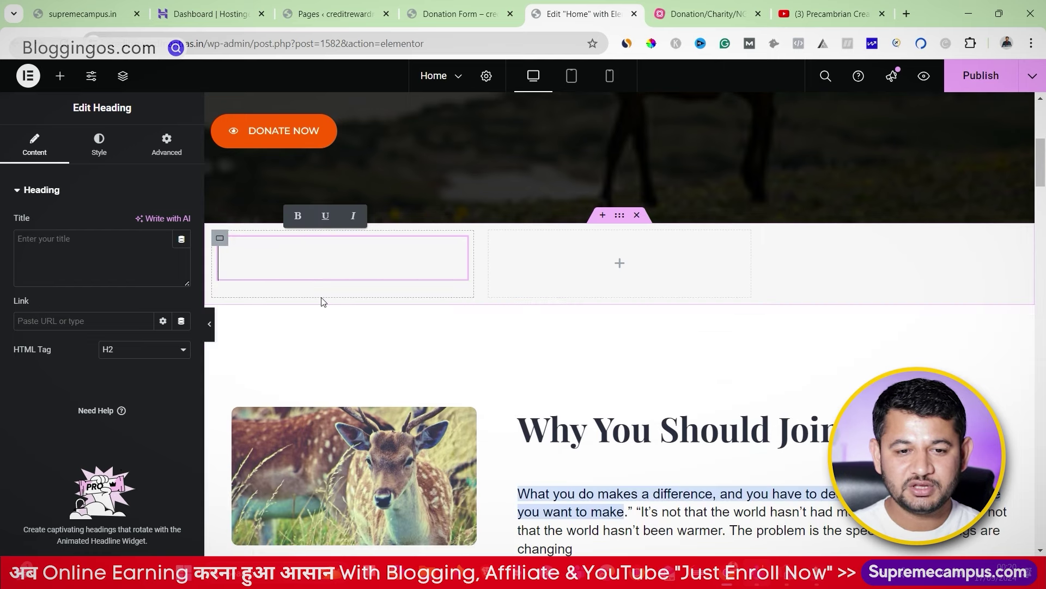
text(Env)
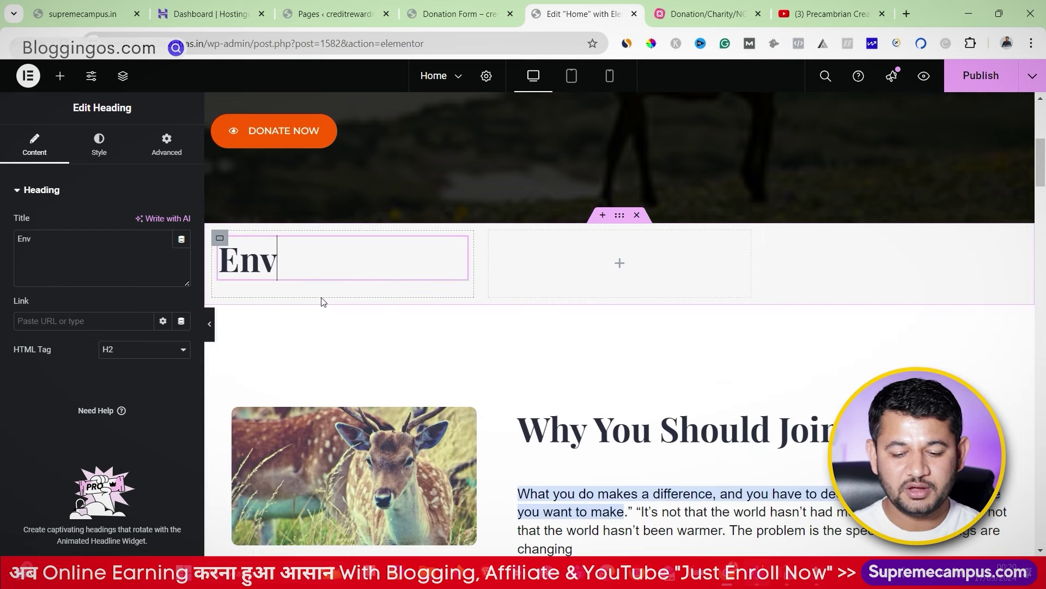
text(ironemt)
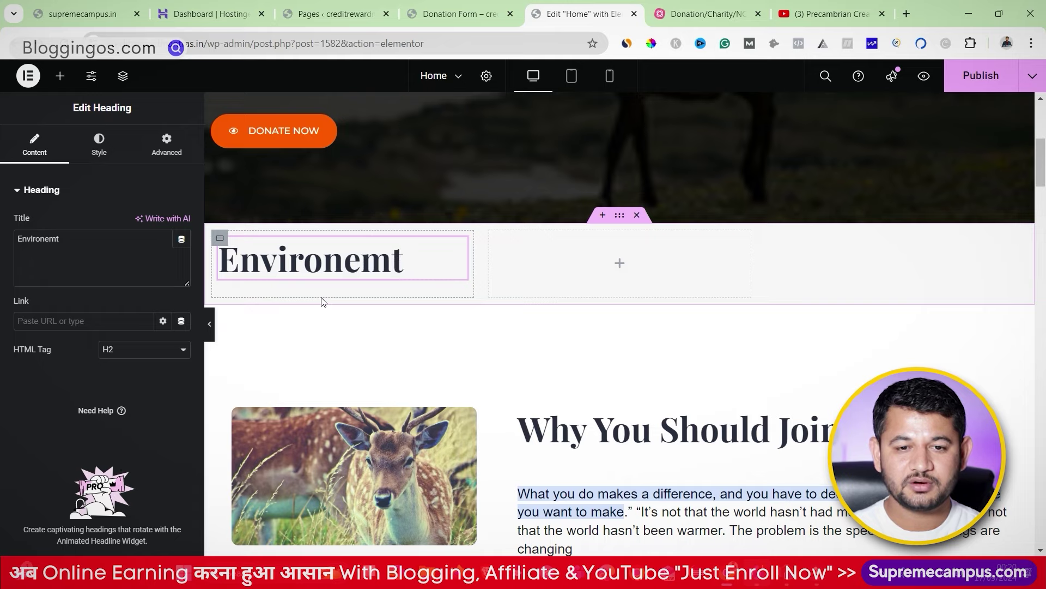
text(nent )
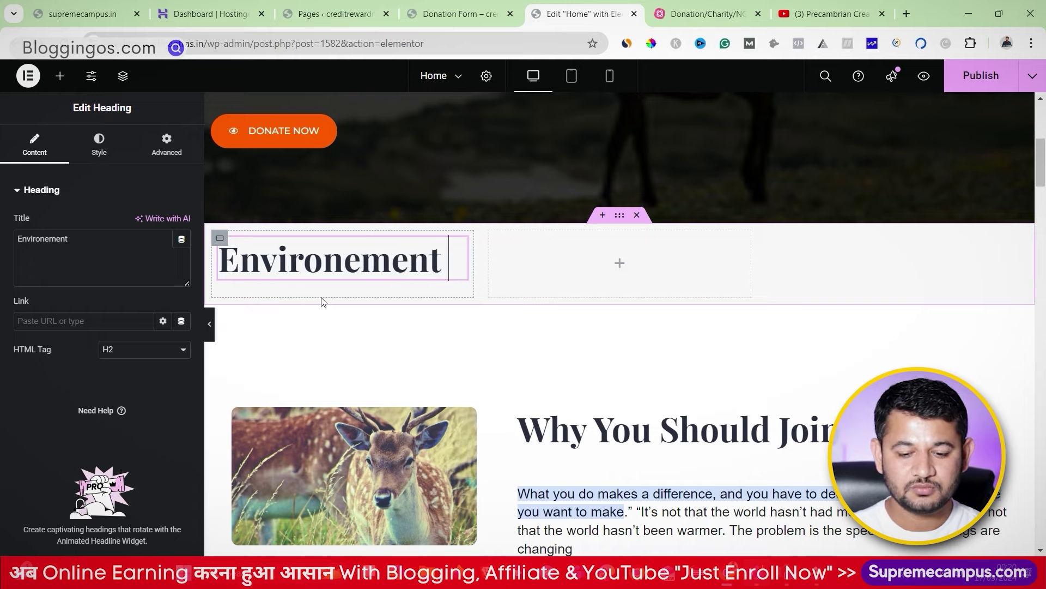
text(Cause)
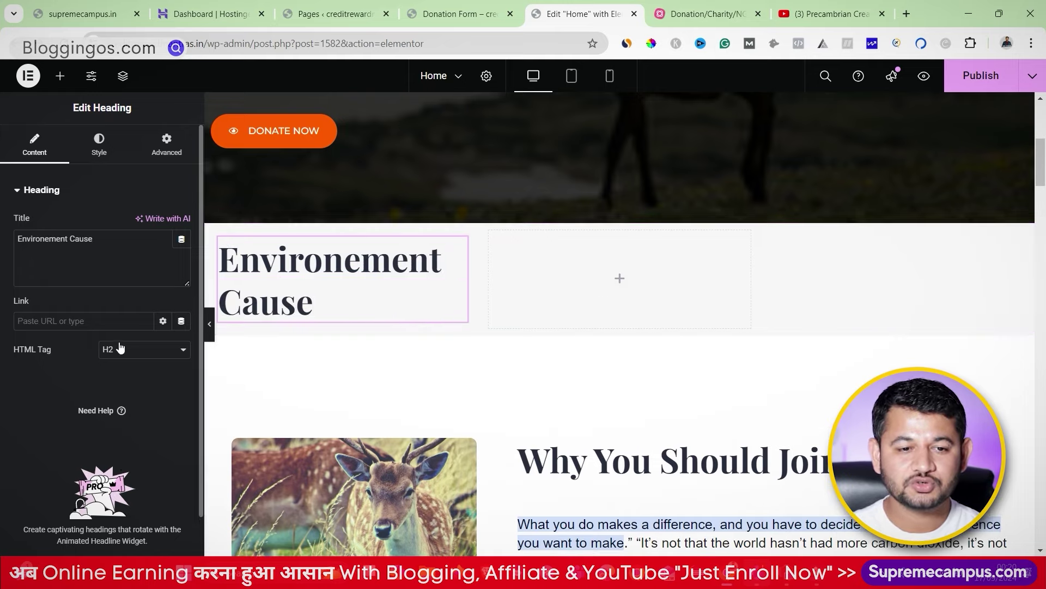
click(145, 349)
click(116, 398)
click(98, 143)
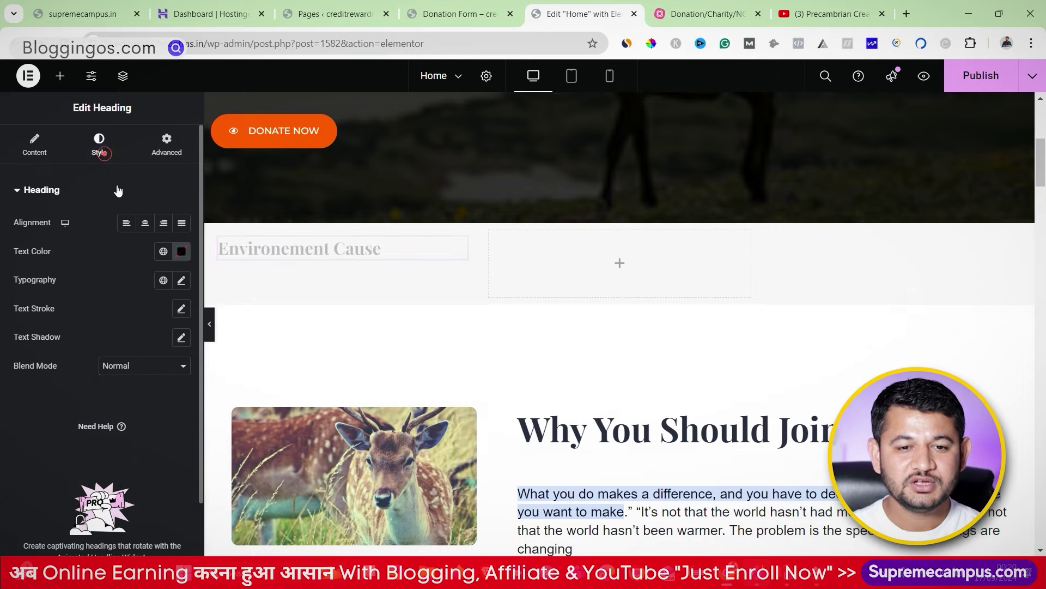
- Add an Image widget below the "Environement Cause" heading and choose the photo of cupped hands holding green leaves from the media library
click(396, 253)
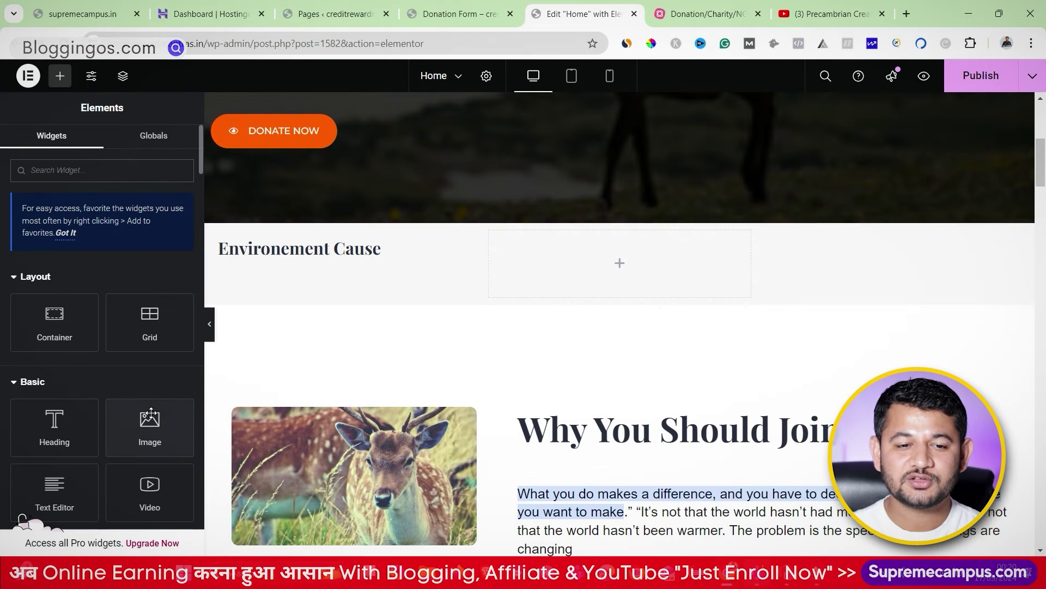
drag(151, 413, 293, 254)
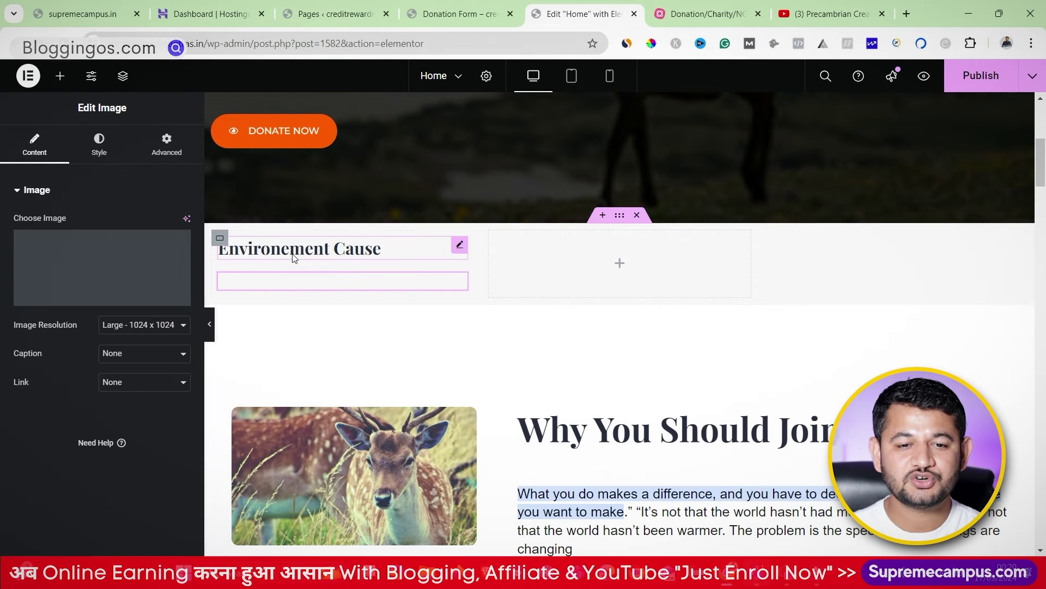
click(309, 324)
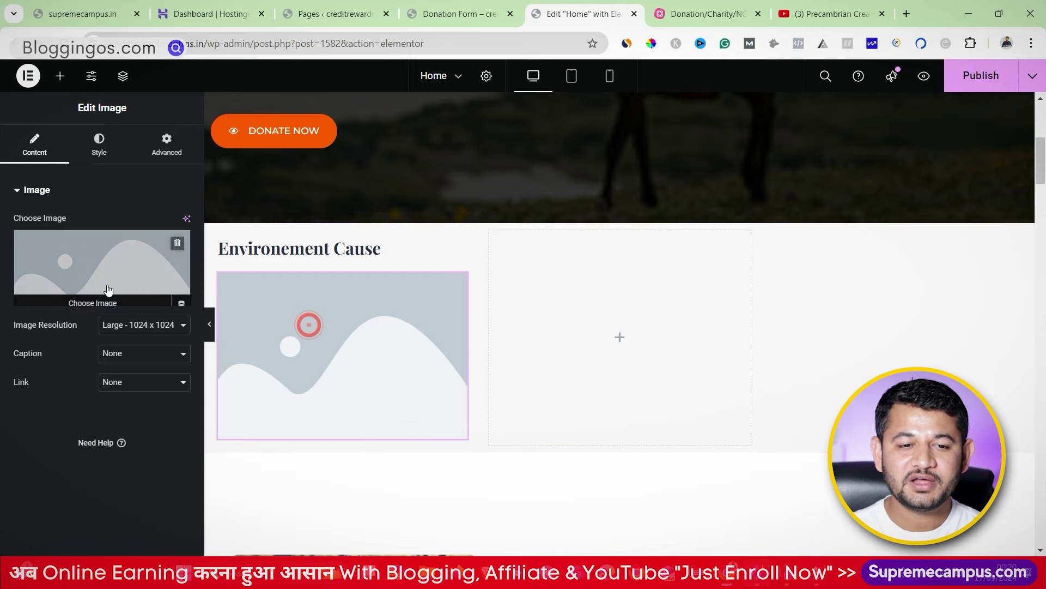
click(79, 295)
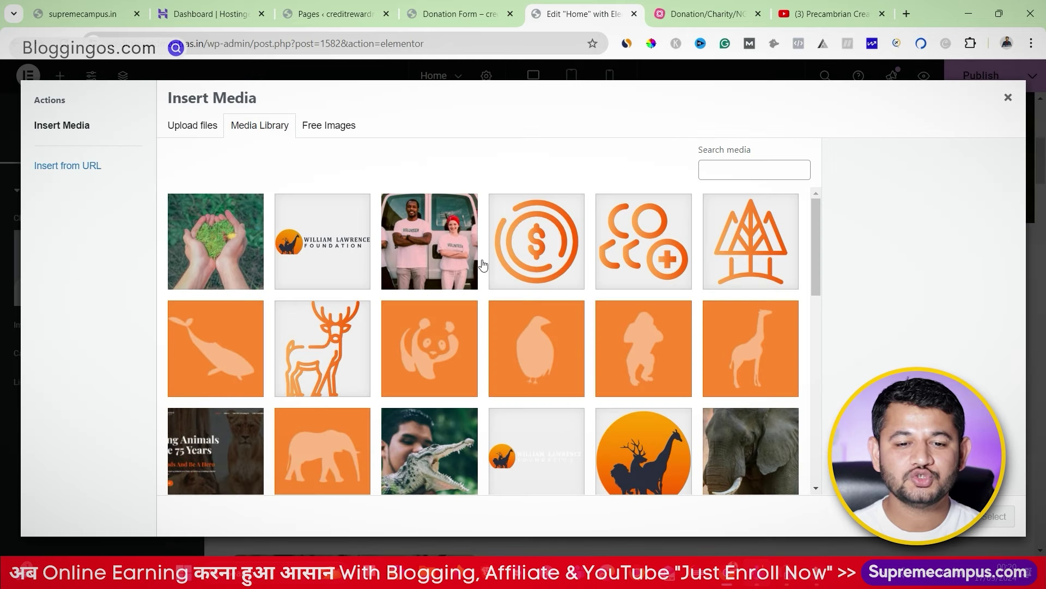
click(244, 248)
click(1005, 516)
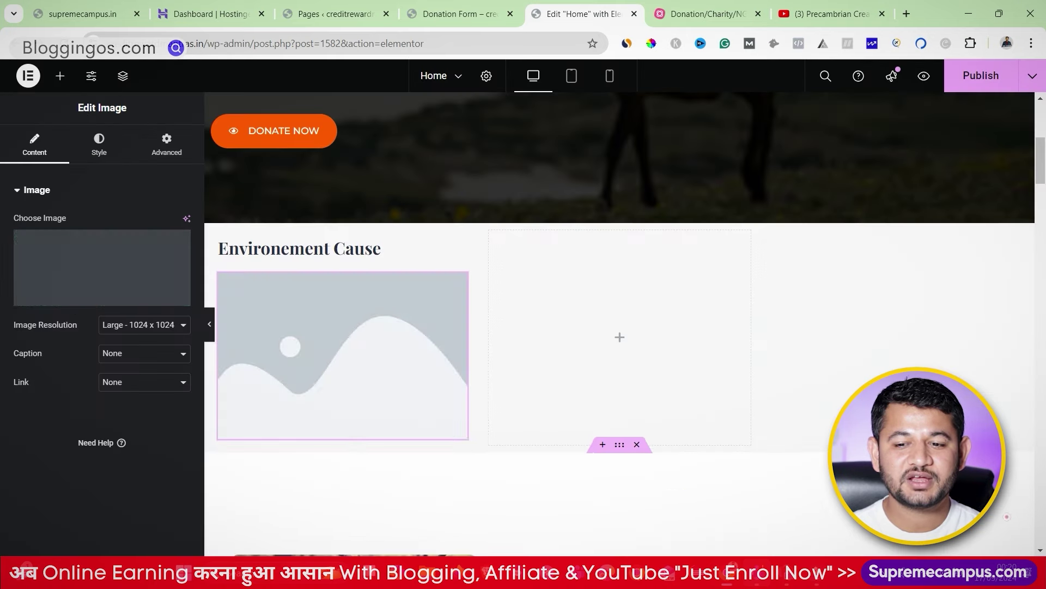
- Center the "Environement Cause" heading and set its typography to the Arial family with Bold weight
click(379, 250)
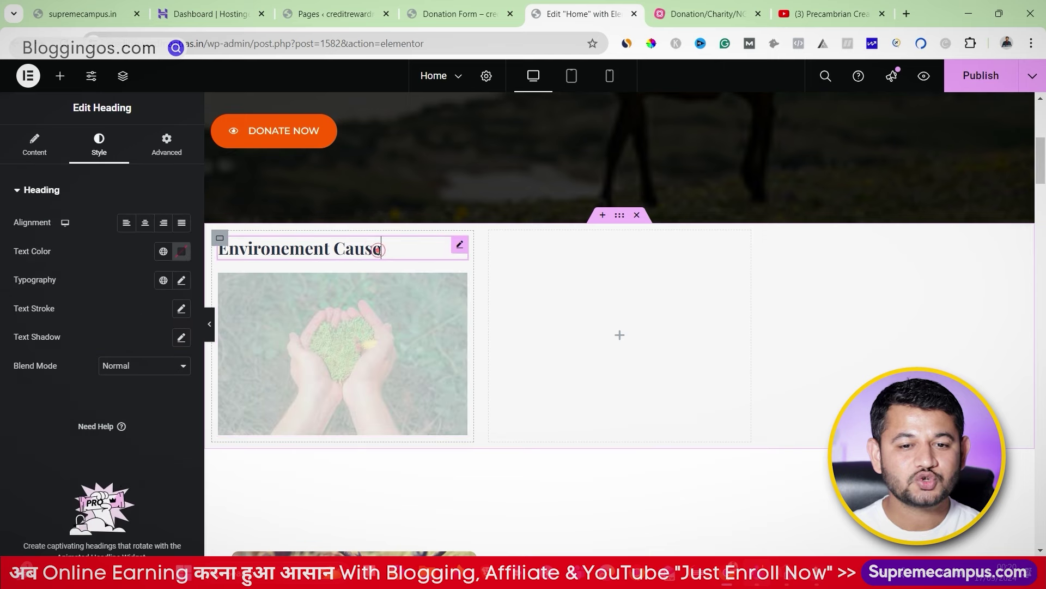
click(145, 222)
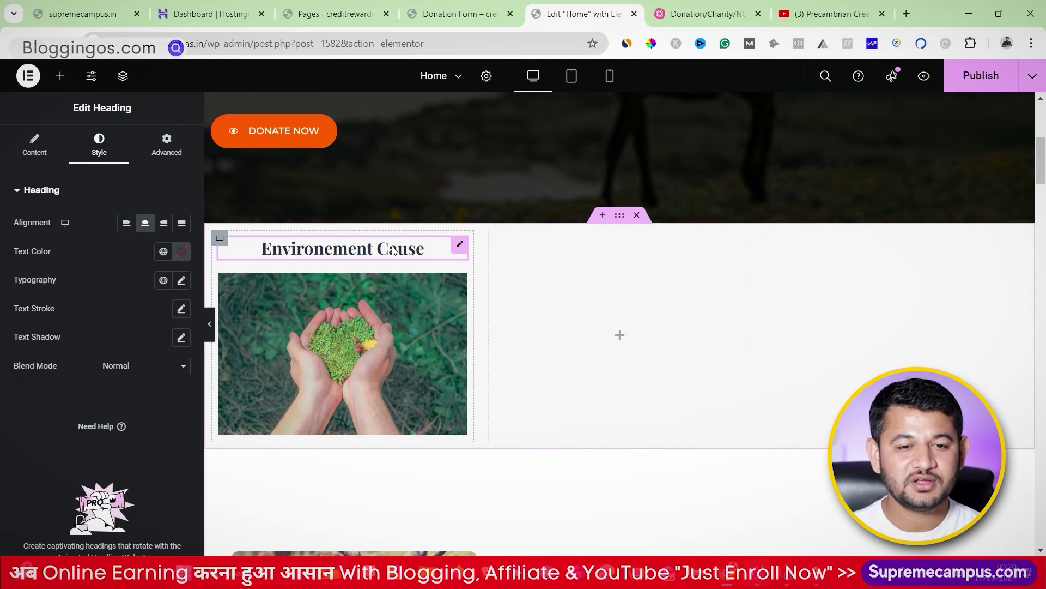
triple_click(392, 246)
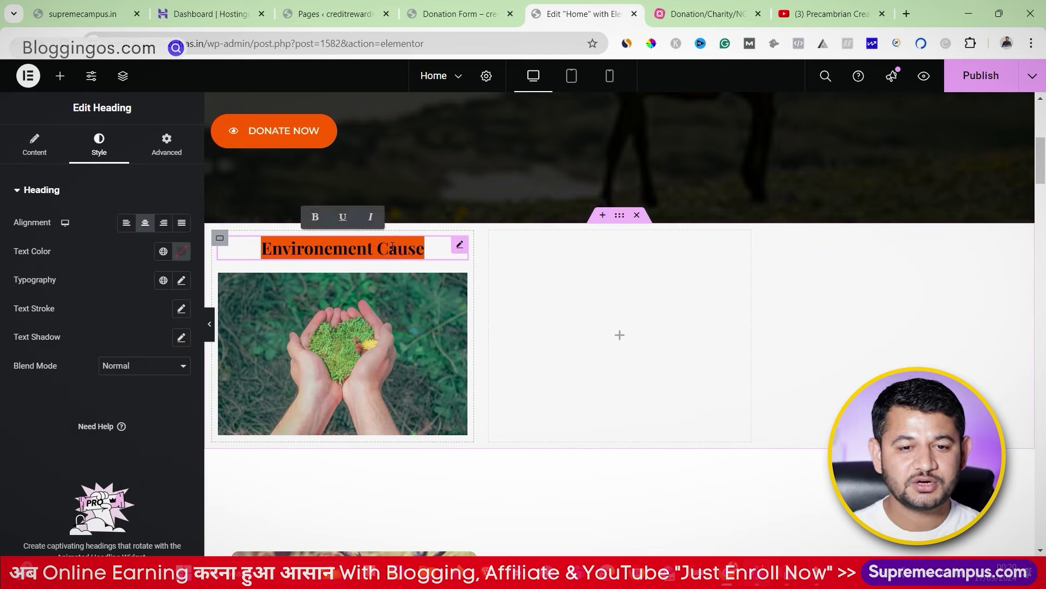
click(181, 280)
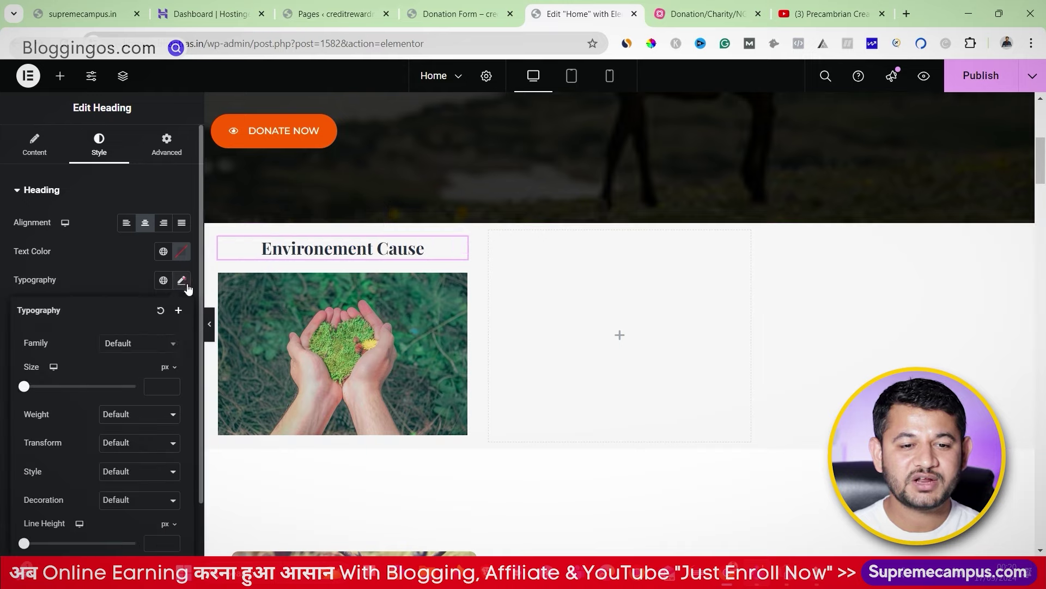
click(139, 343)
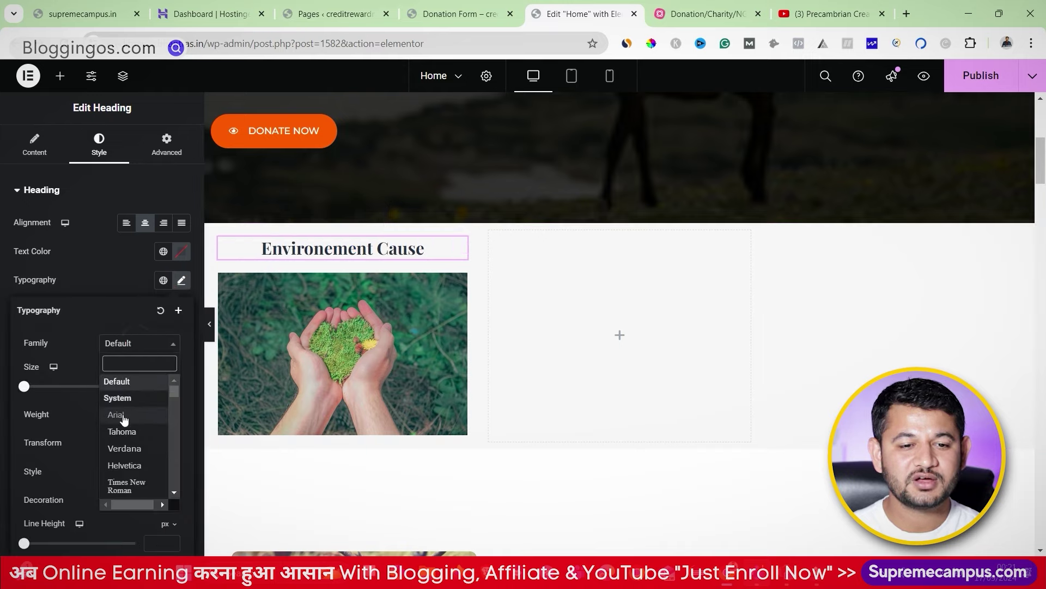
click(116, 414)
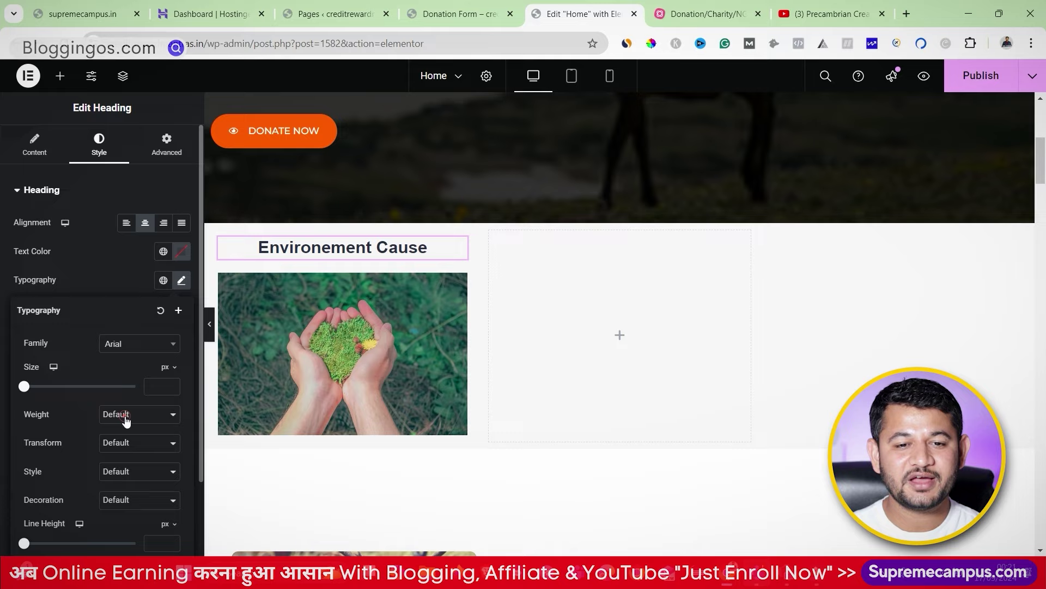
scroll(87, 403, down, 1)
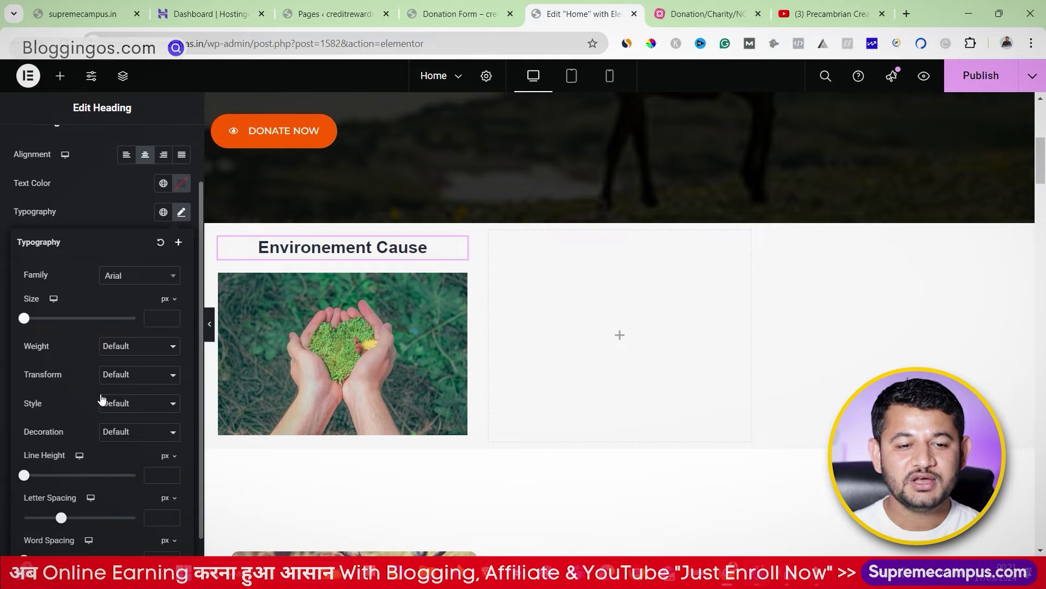
click(127, 347)
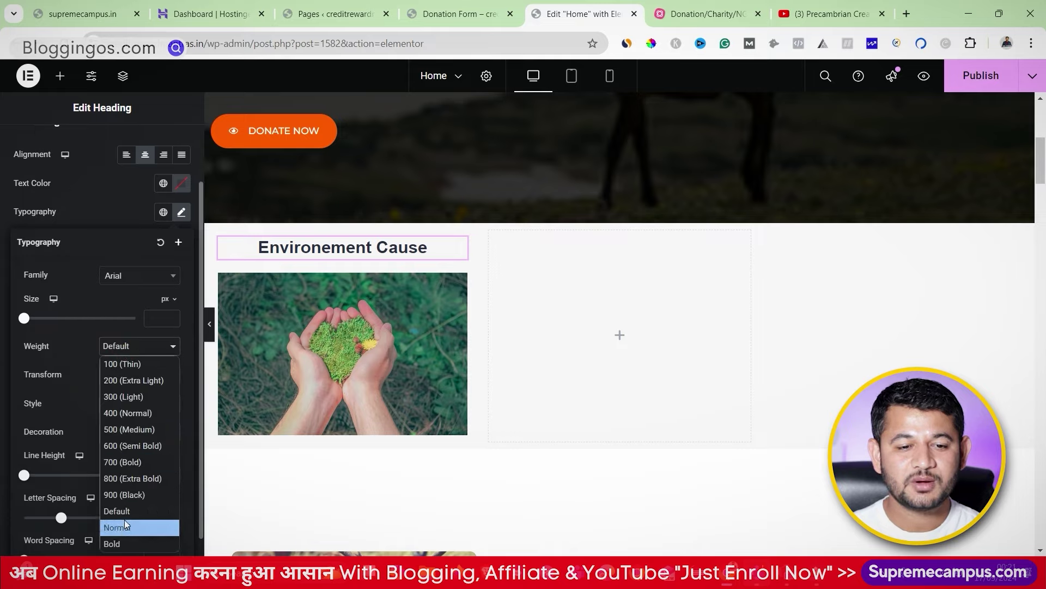
click(122, 542)
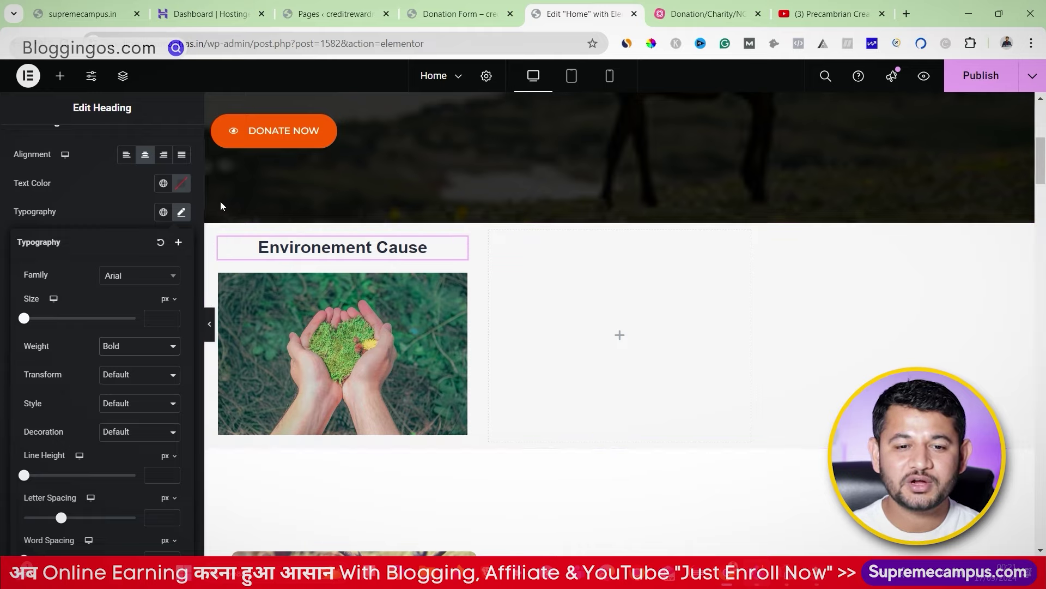
click(306, 338)
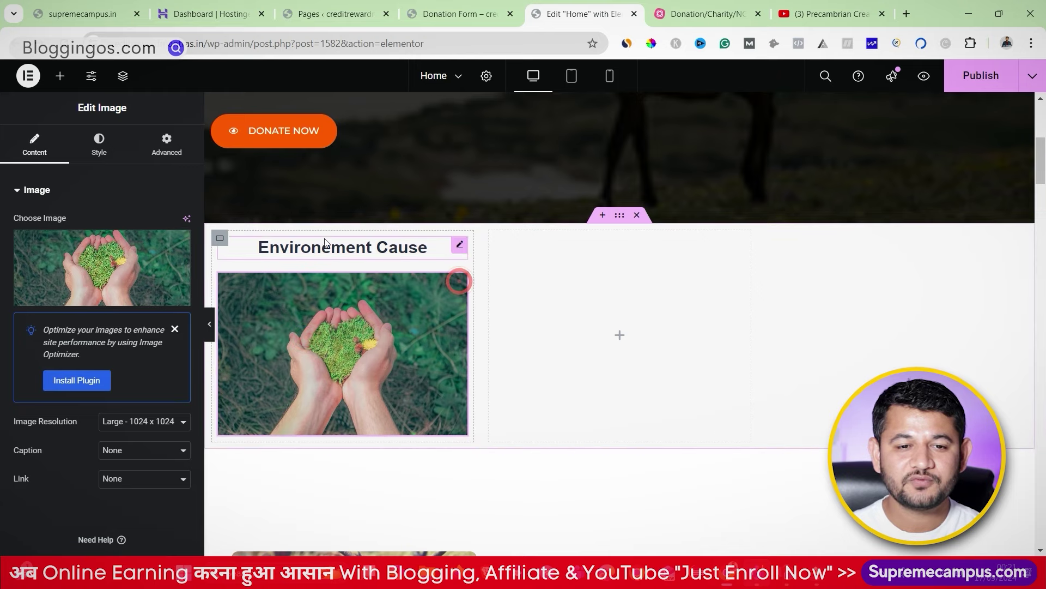
click(220, 237)
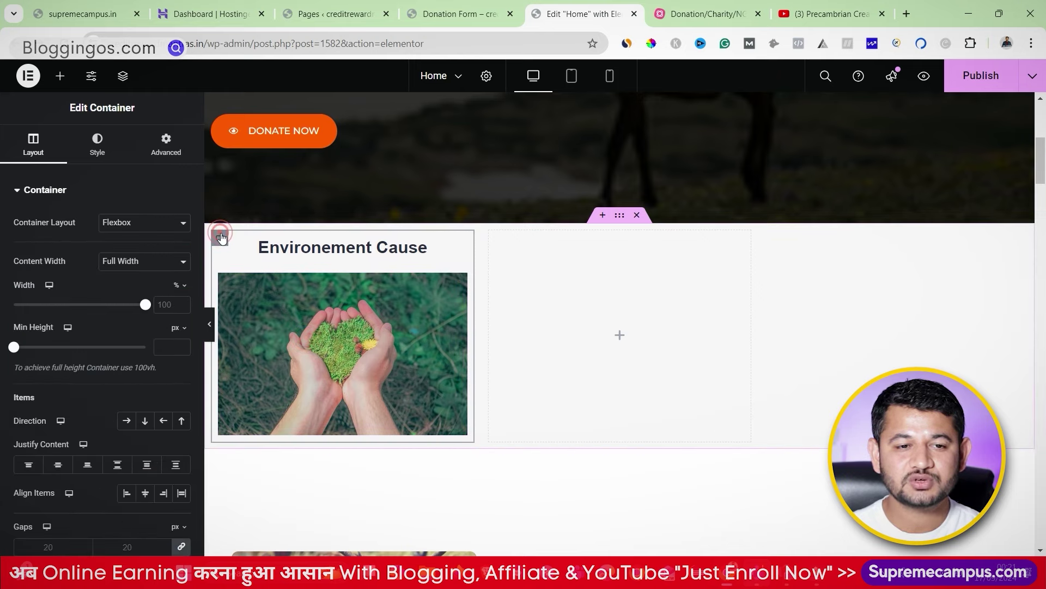
click(461, 245)
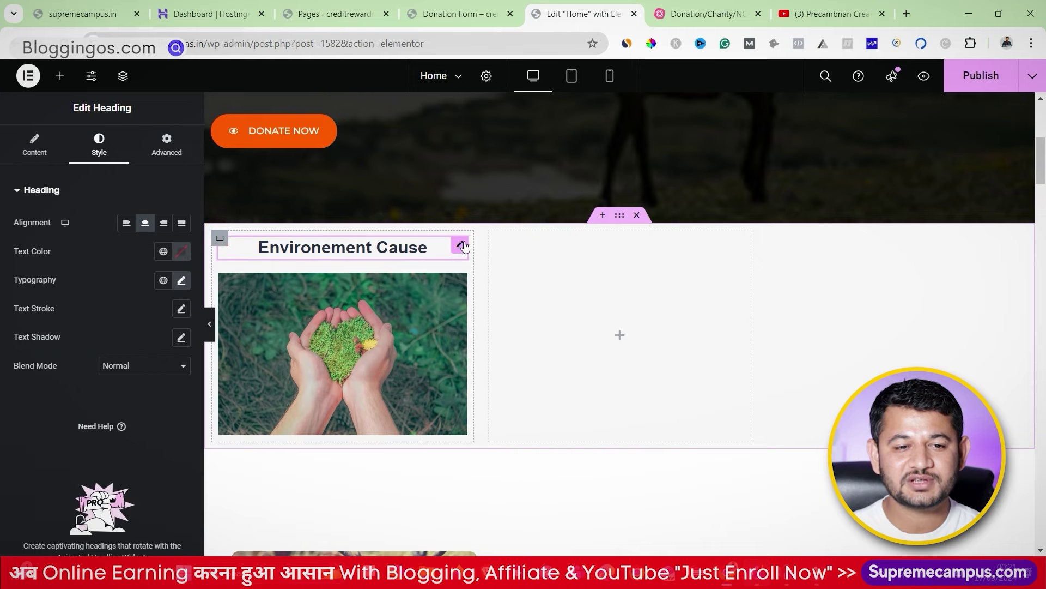
click(619, 215)
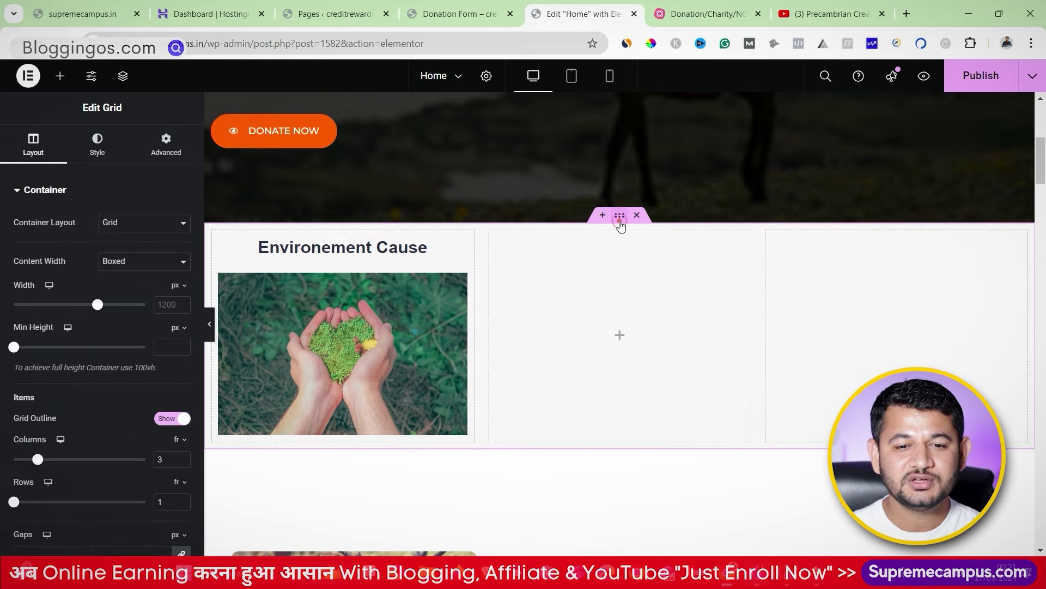
click(390, 438)
right_click(338, 425)
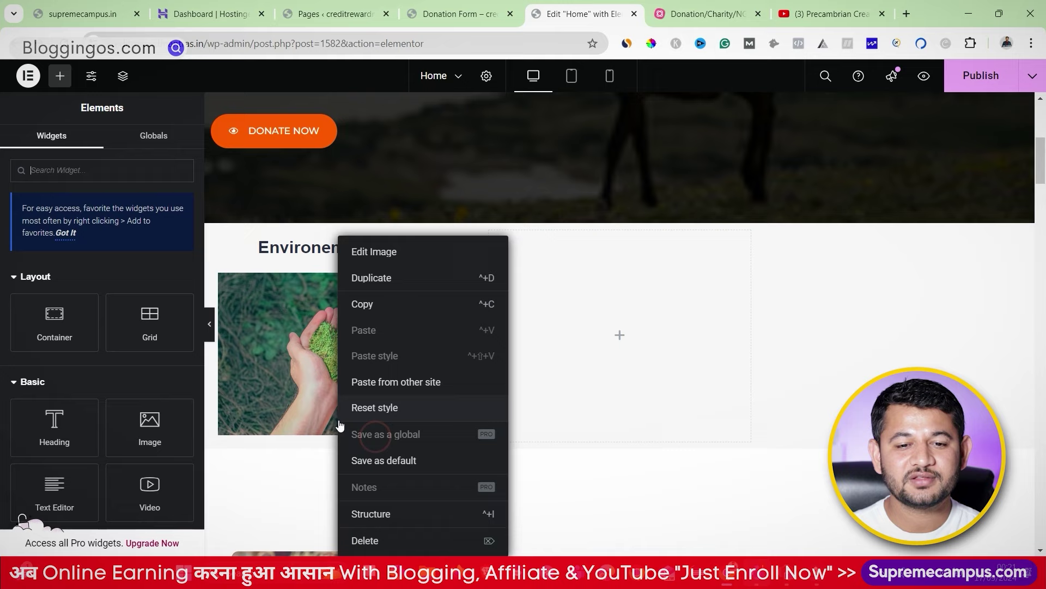
- Add a Button widget below the cupped-hands photo, label it "Donate Now" and center it in the column
click(83, 171)
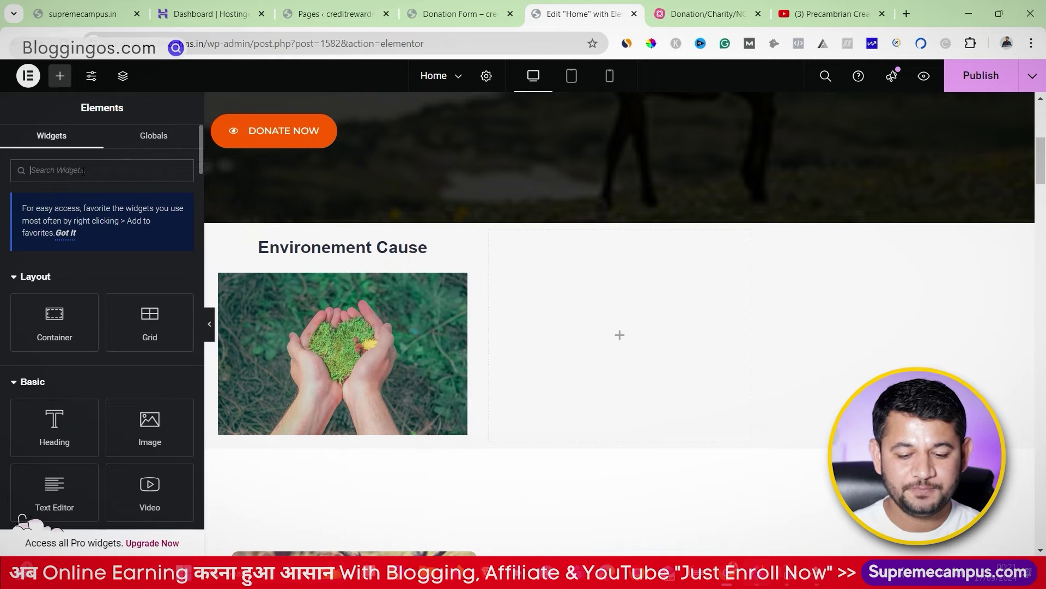
text(butt)
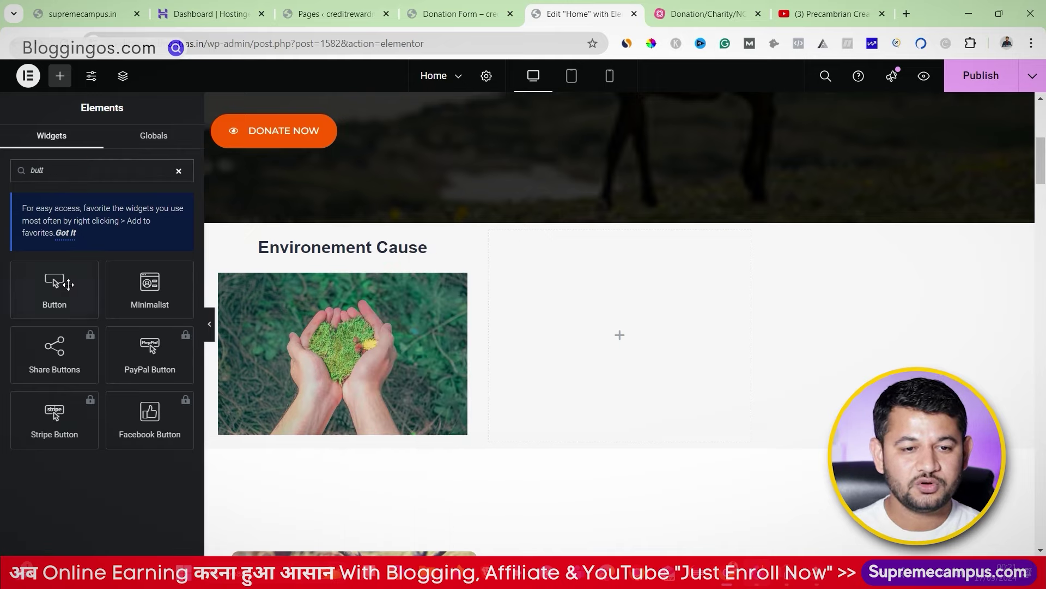
drag(68, 284, 355, 415)
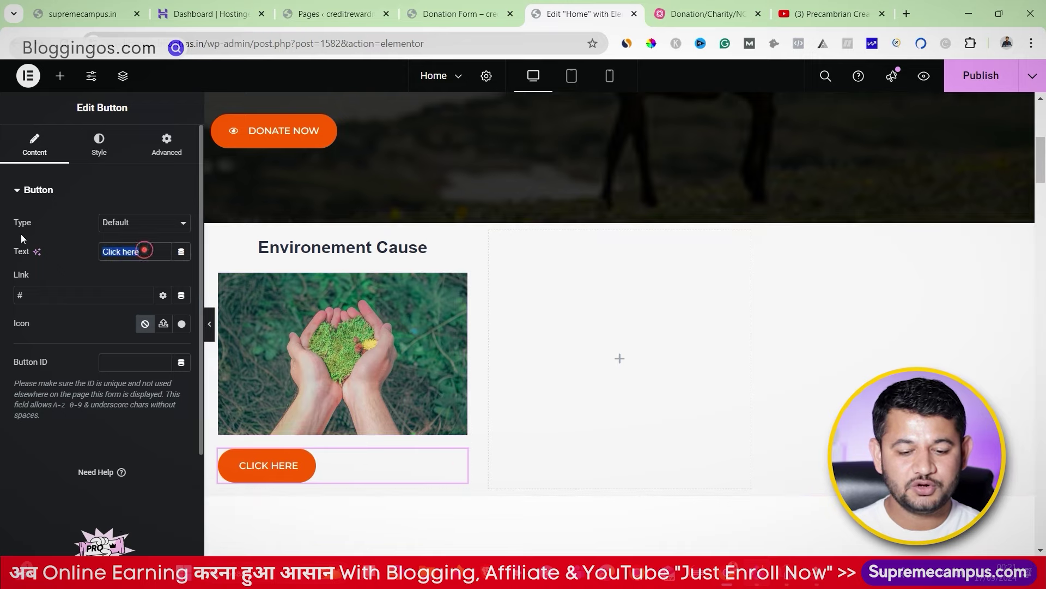
text(Donate N)
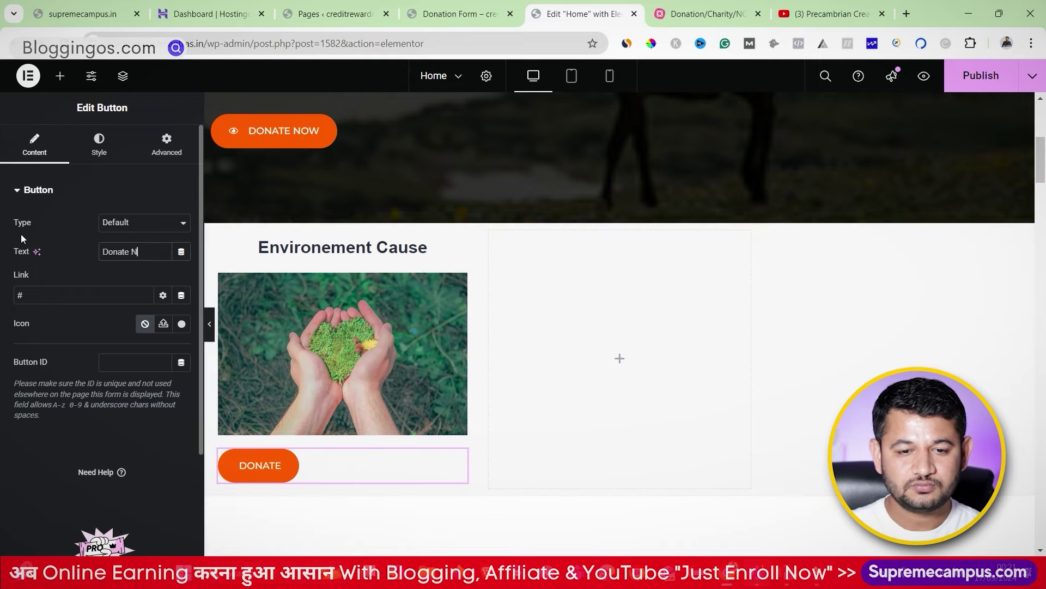
text(ow)
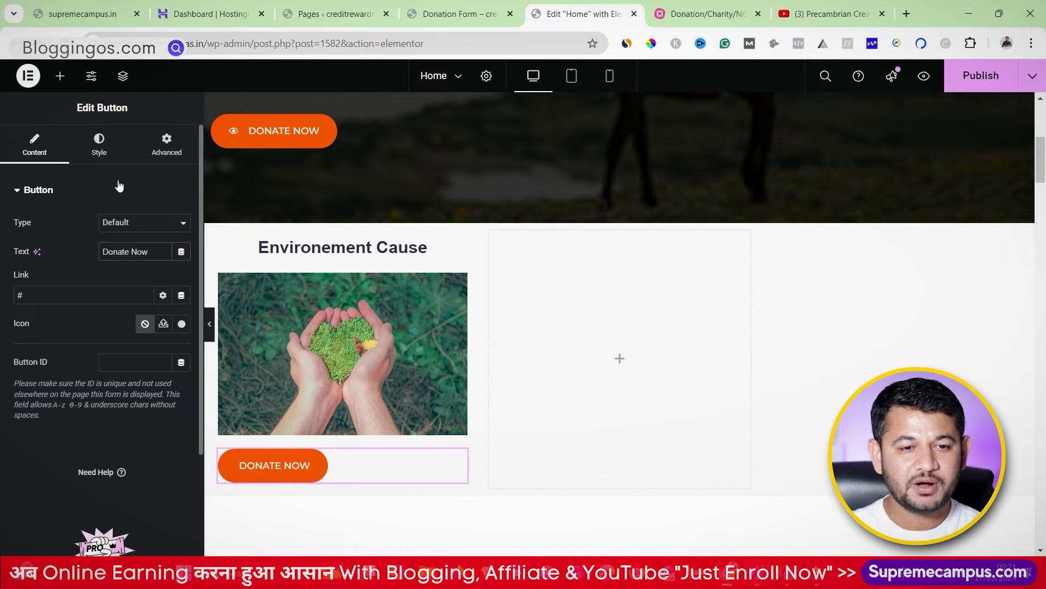
click(99, 142)
click(147, 223)
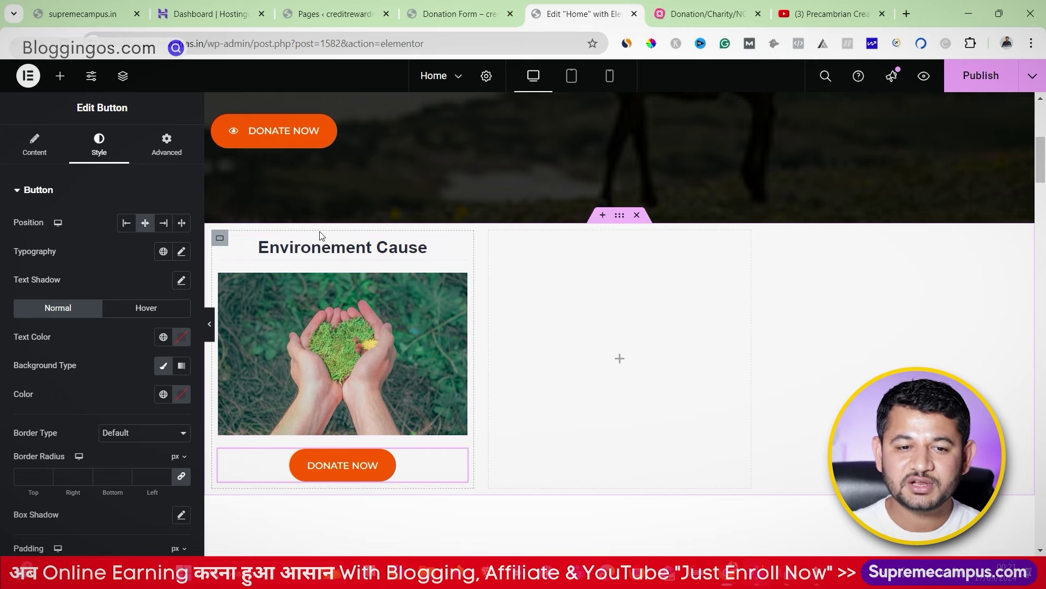
- Duplicate the "Environement Cause" container twice to fill the grid's second and third cells
right_click(221, 239)
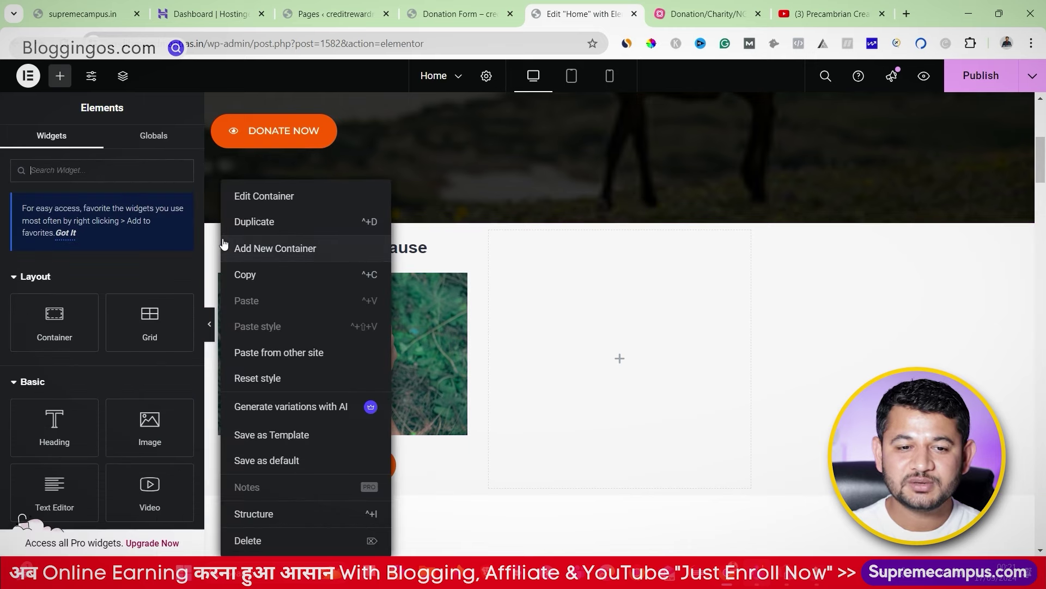
click(266, 221)
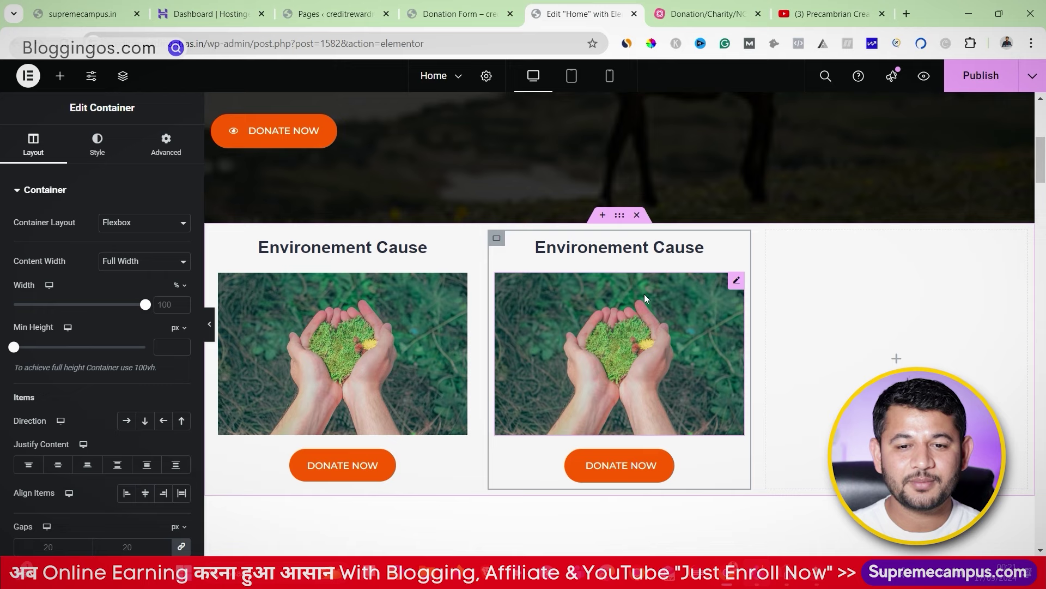
right_click(496, 238)
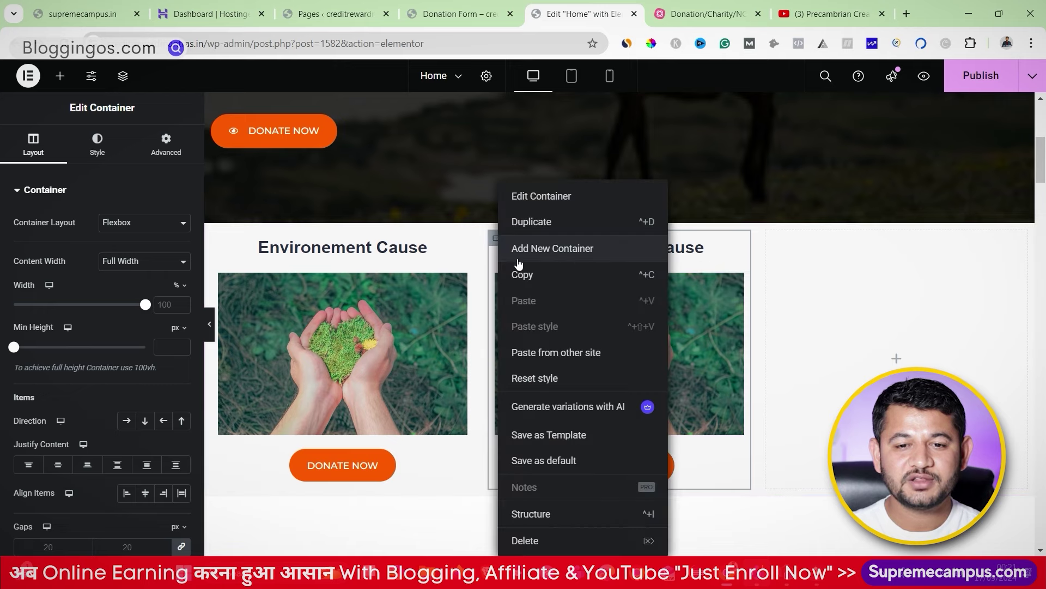
click(531, 218)
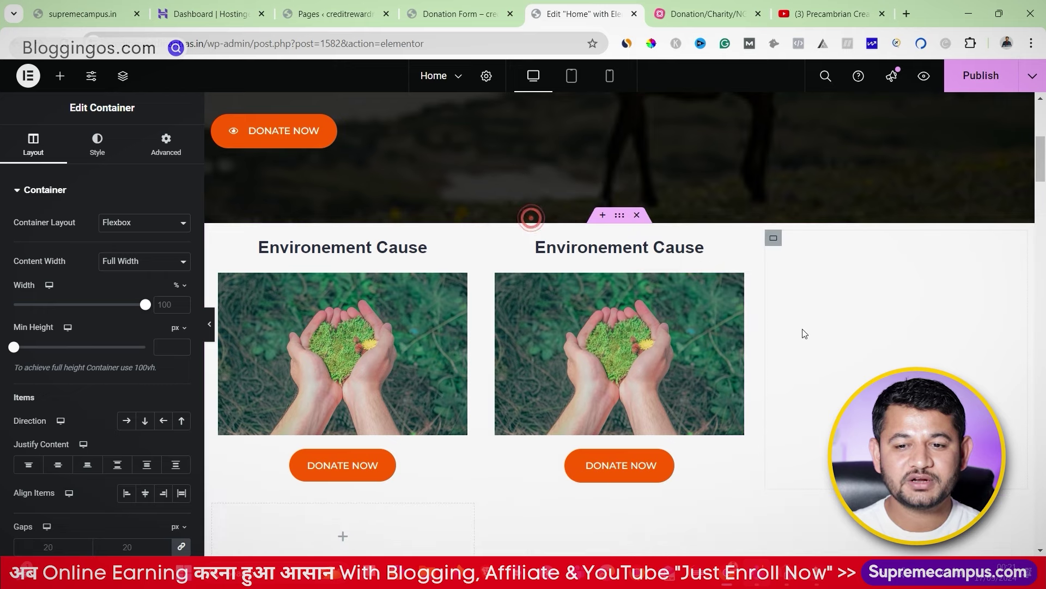
- Change the second column's heading to "Animal Cause" and the third column's heading to "Clean Water Cause"
click(604, 247)
double_click(604, 247)
text(Animal)
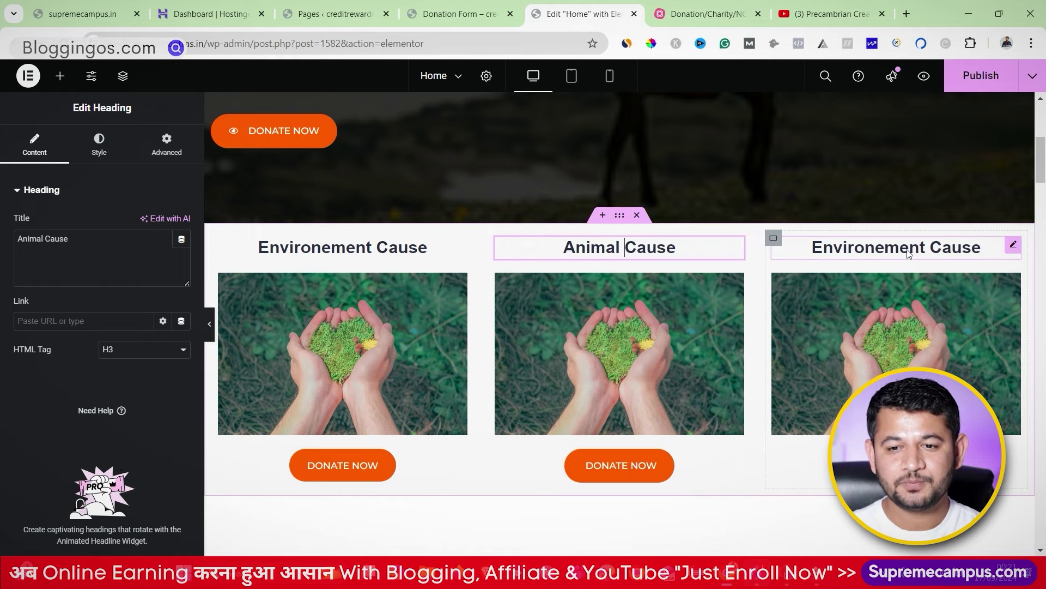
double_click(889, 247)
text(Clean W)
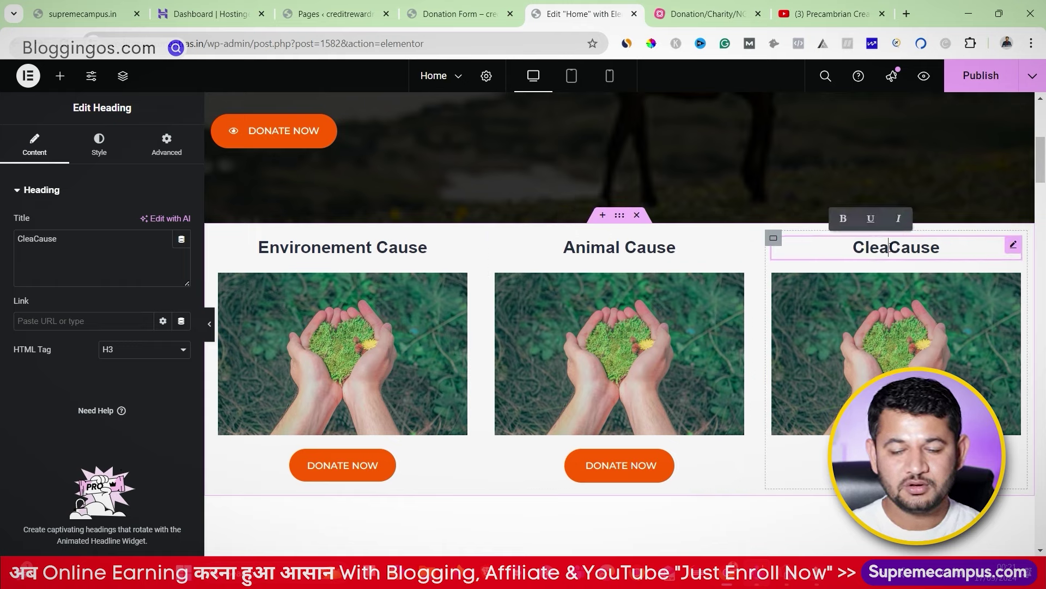
text(ater)
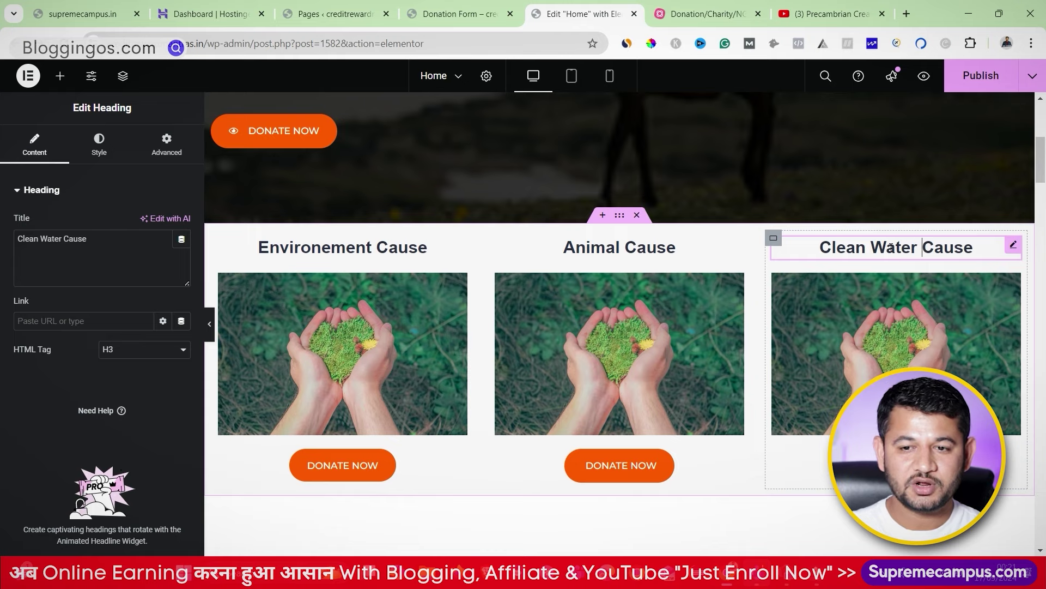
- Replace the photo under "Animal Cause" with gray-elephant.jpg from the media library
click(603, 332)
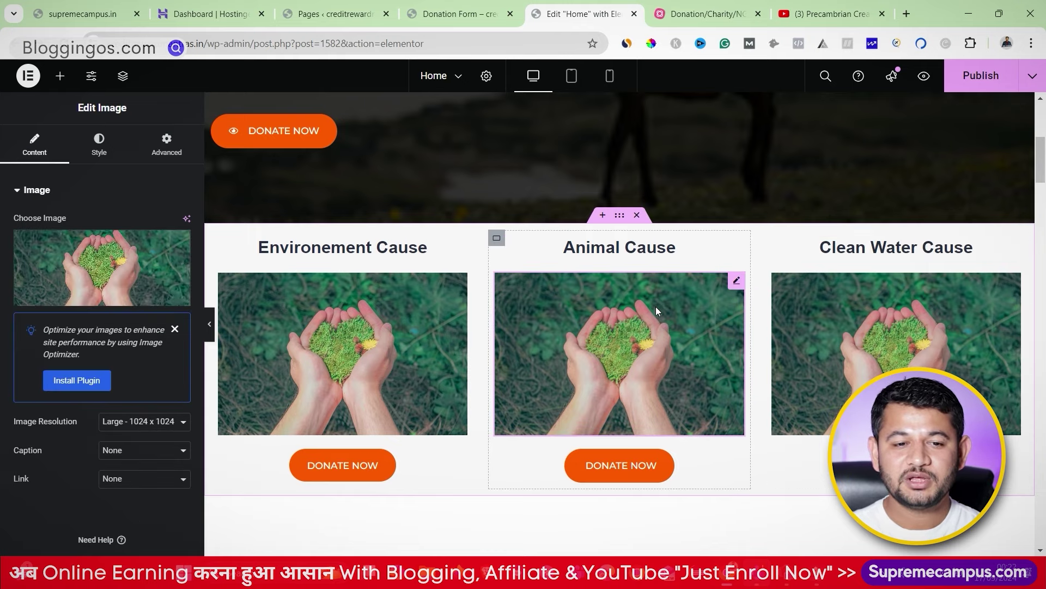
click(103, 294)
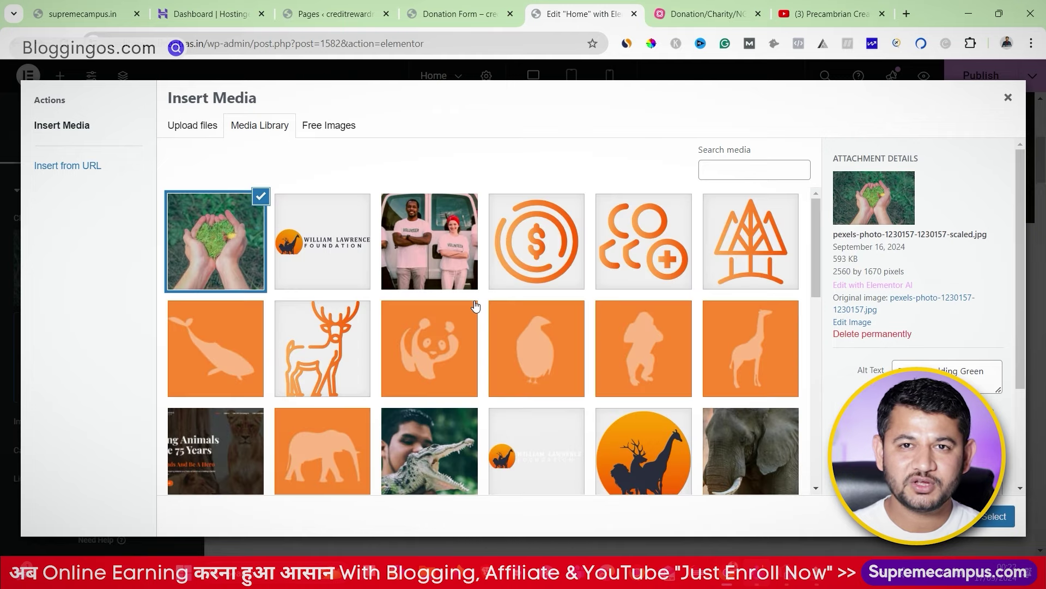
scroll(476, 307, down, 1)
scroll(475, 306, down, 3)
click(747, 315)
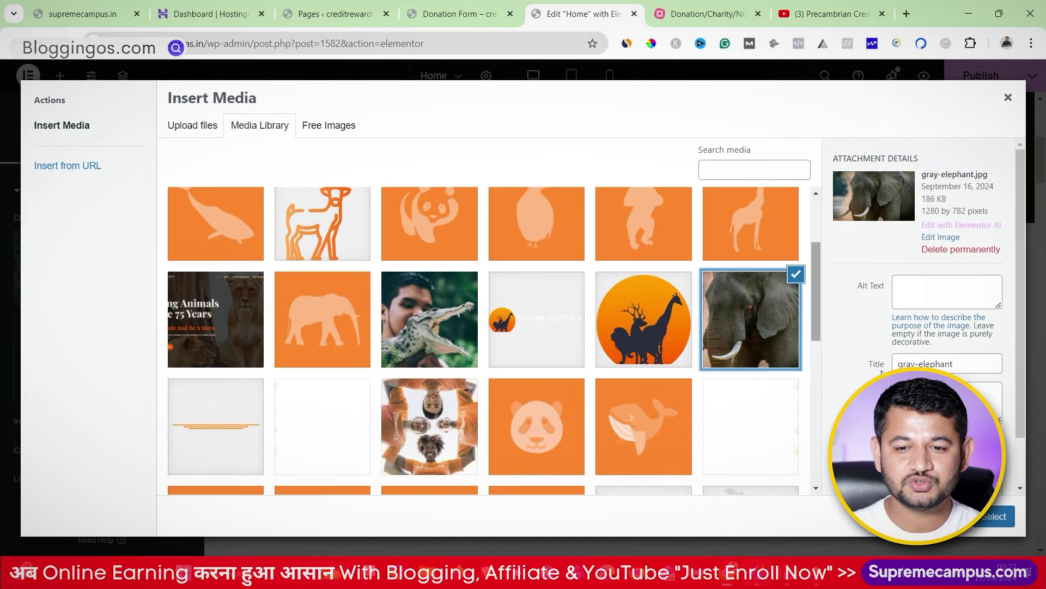
click(997, 516)
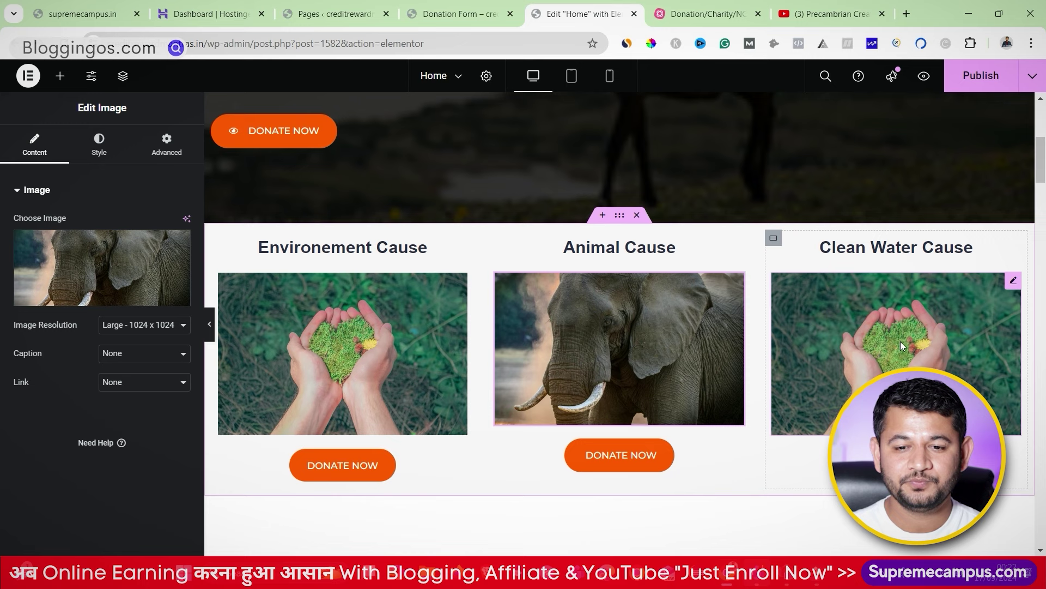
- Replace the photo in the clean water column with fresh-water.jpg from the media library and save the page
click(1012, 283)
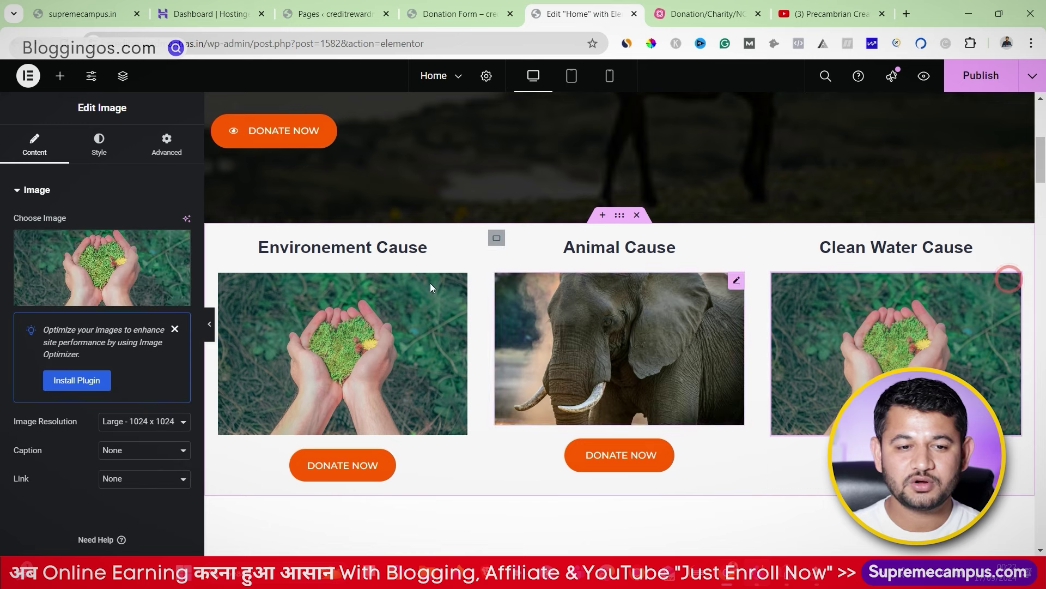
click(83, 299)
click(768, 276)
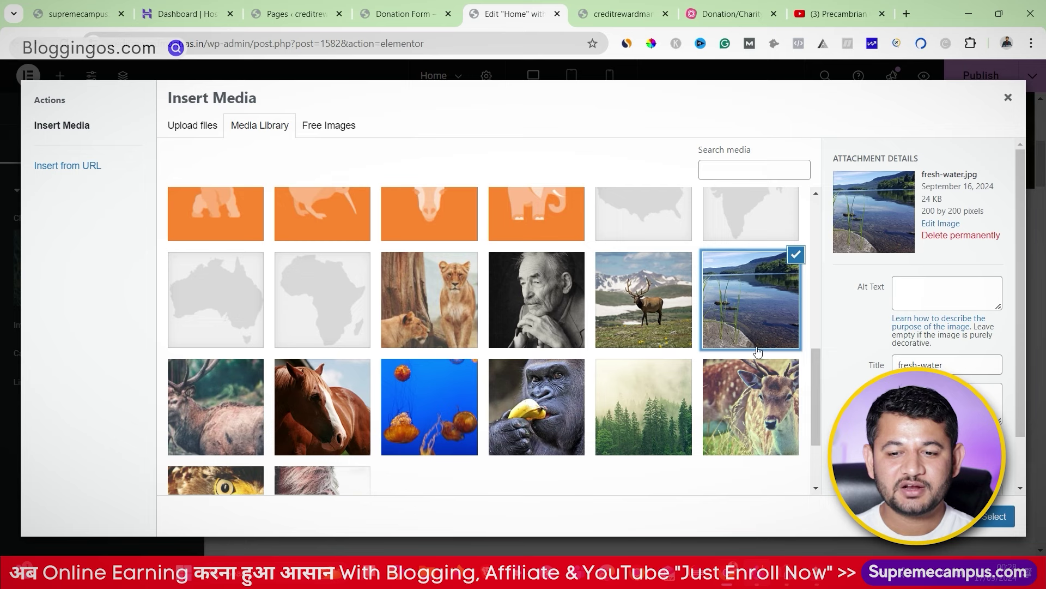
click(997, 516)
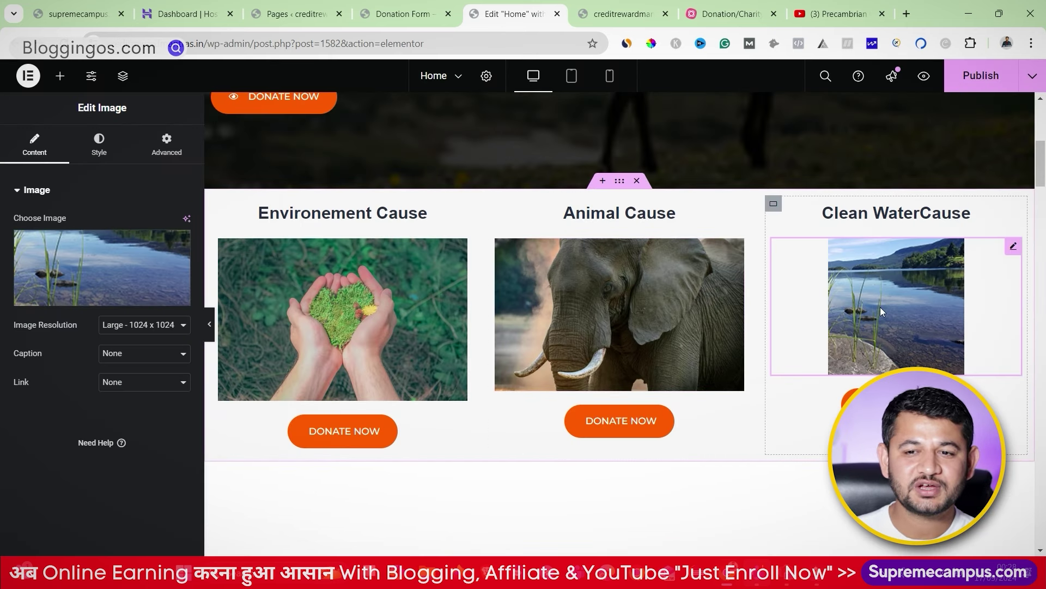
click(1032, 76)
click(992, 116)
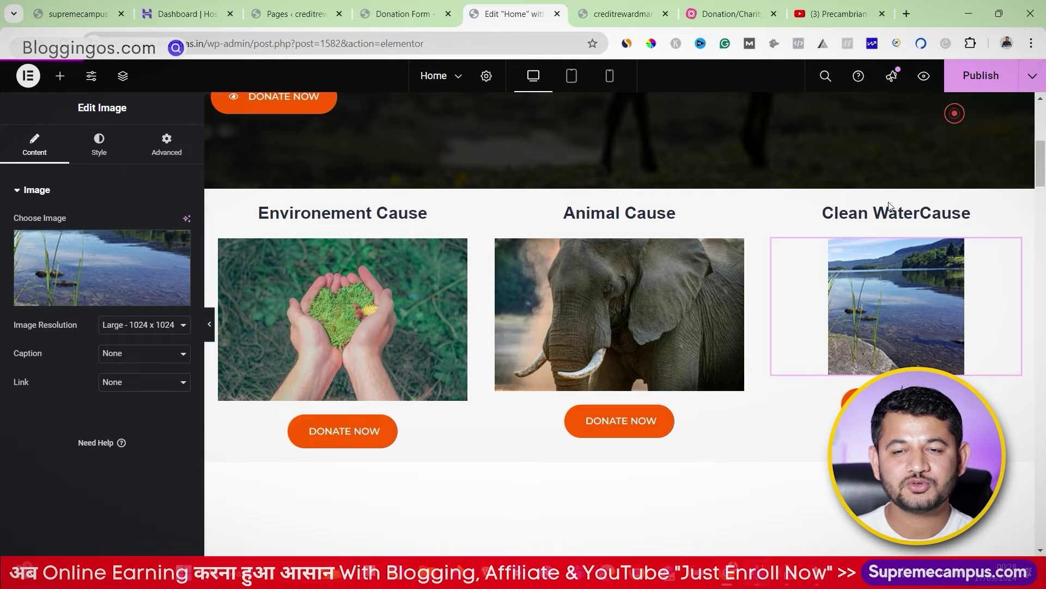
- Add a two-column grid container between the three-cause section and the "Why You Should Join Us?" section
scroll(725, 316, down, 6)
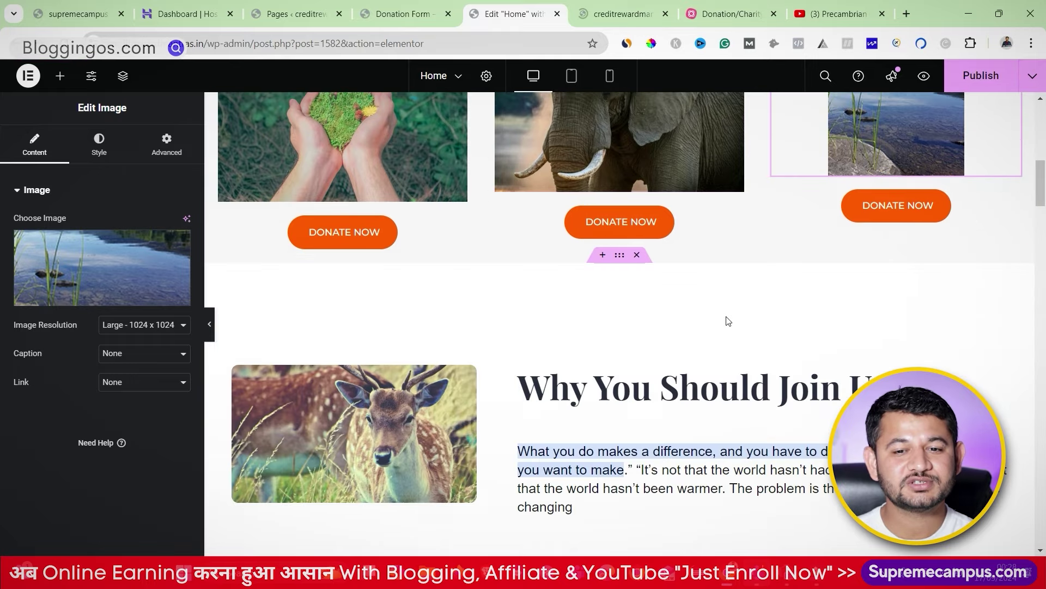
scroll(729, 321, down, 2)
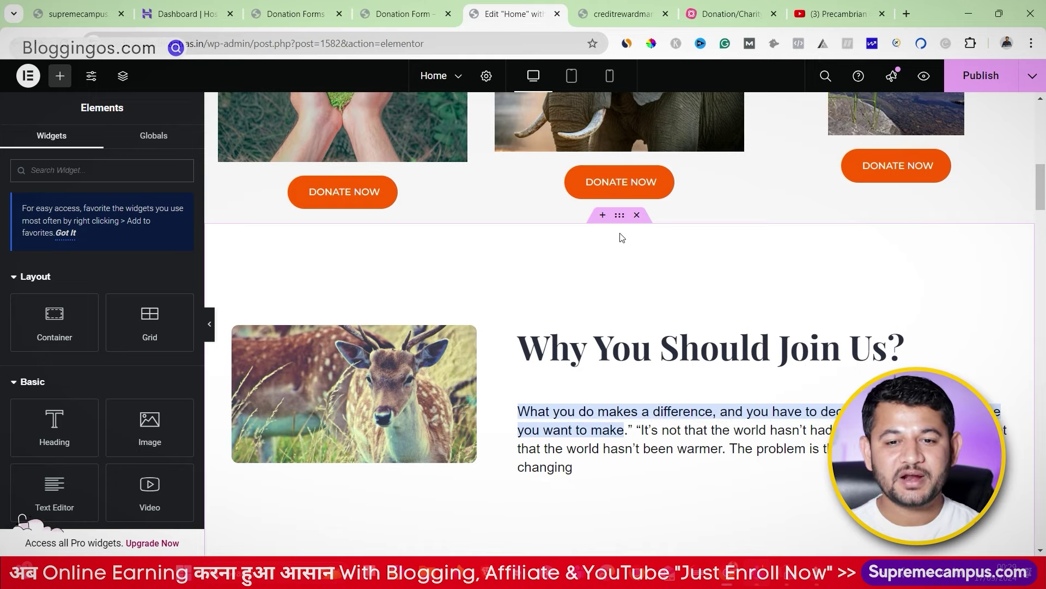
click(604, 216)
click(570, 281)
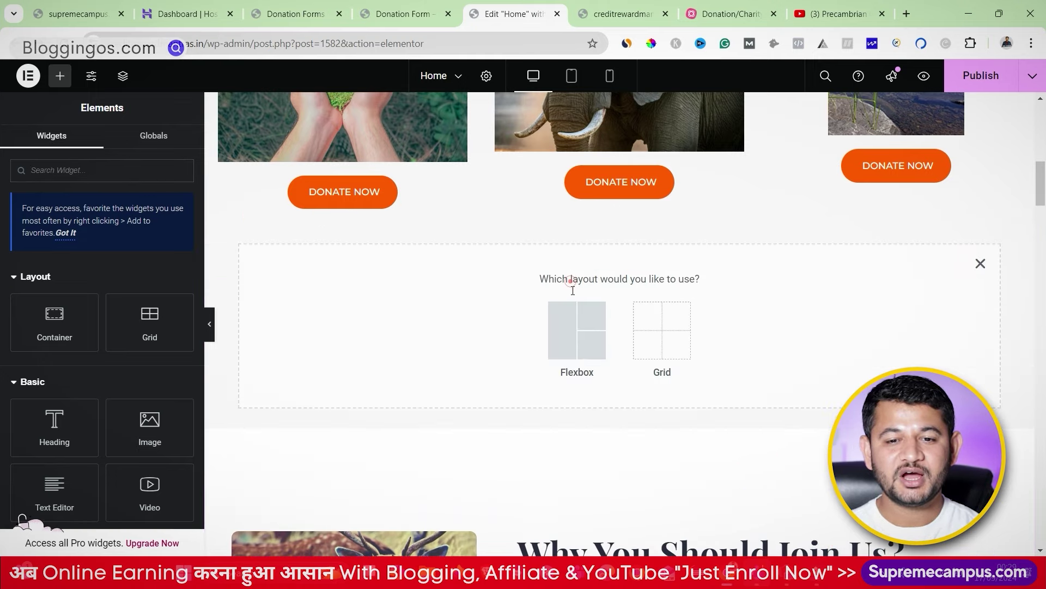
click(659, 358)
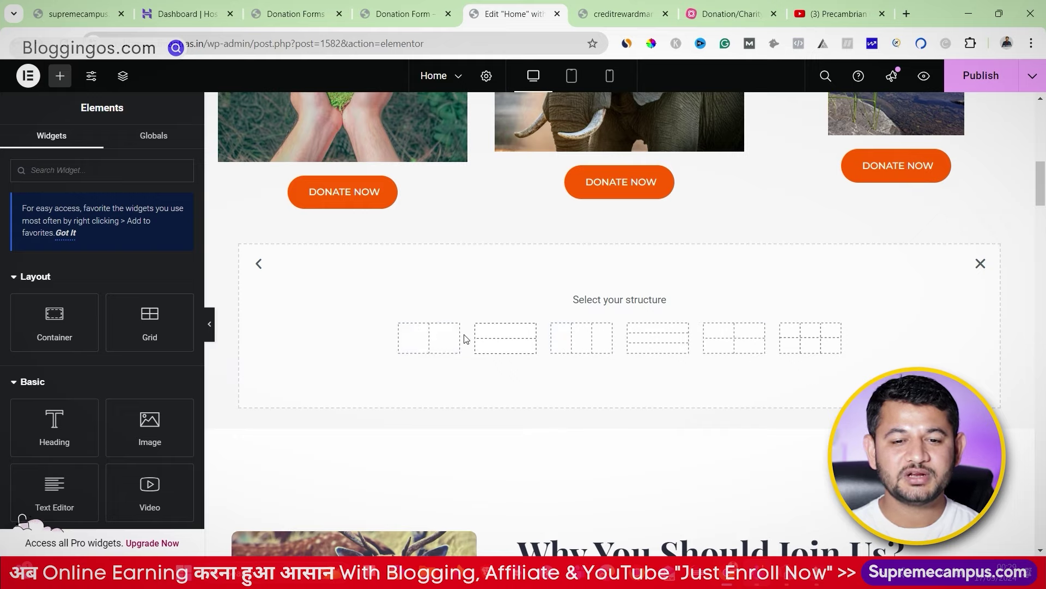
click(444, 341)
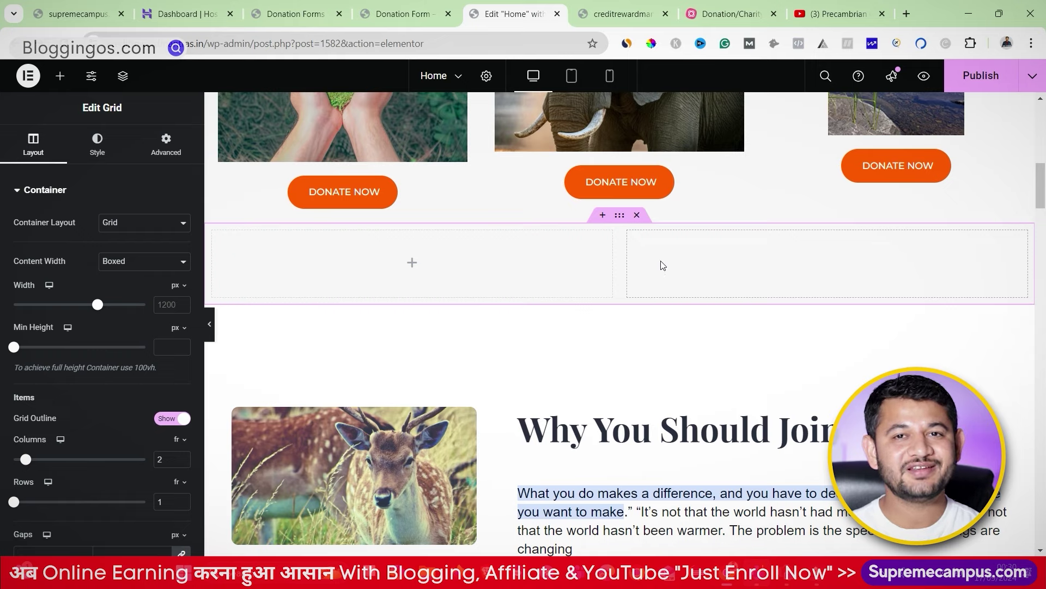
- Add an Image widget to the new grid's first cell and fill it with the hands-holding-greenery photo from the media library
click(409, 264)
drag(149, 418, 436, 261)
click(80, 300)
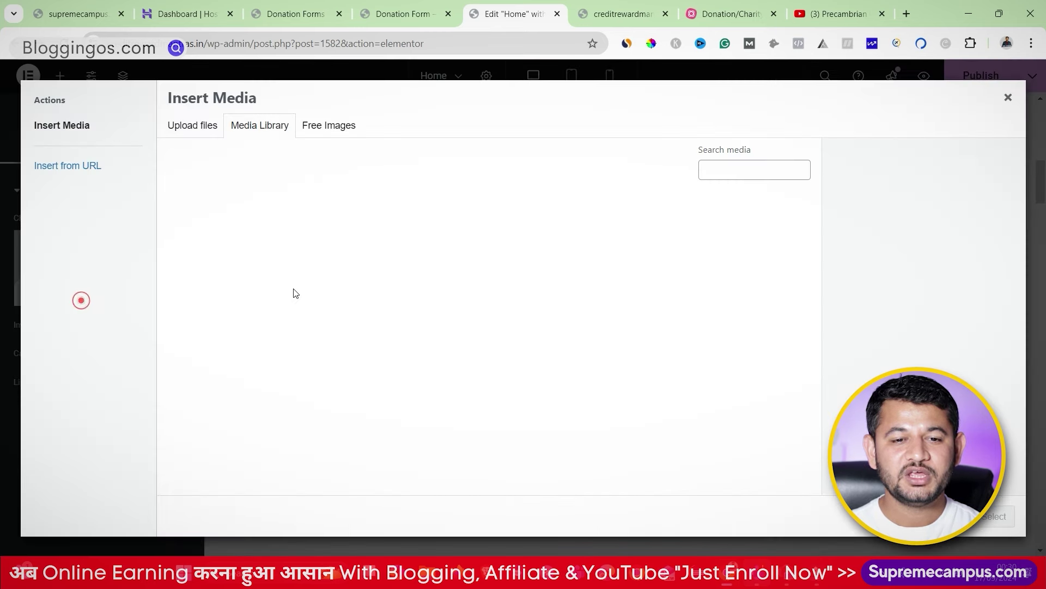
click(431, 266)
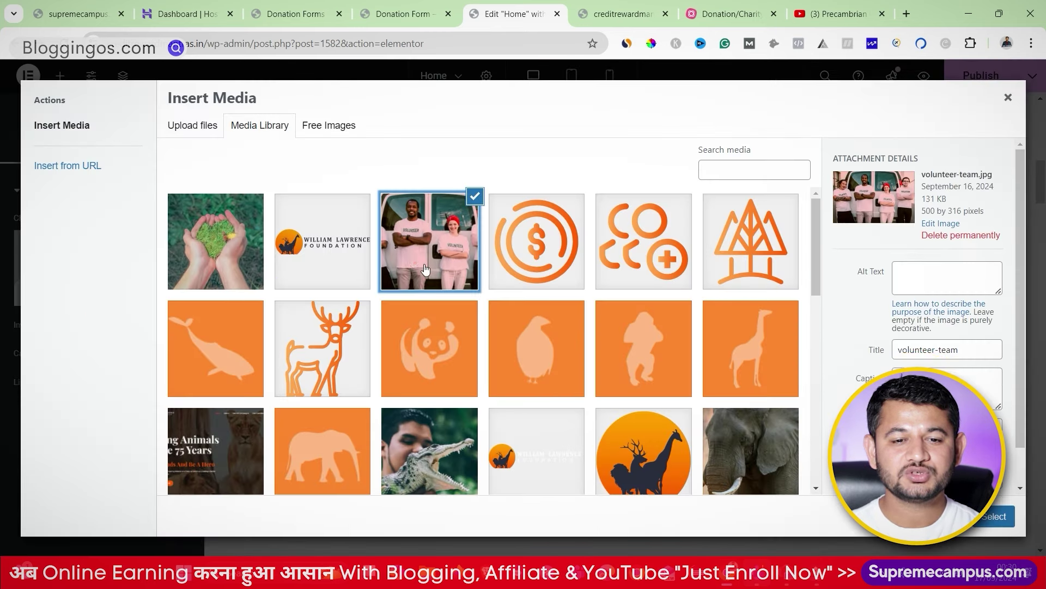
click(235, 240)
click(996, 516)
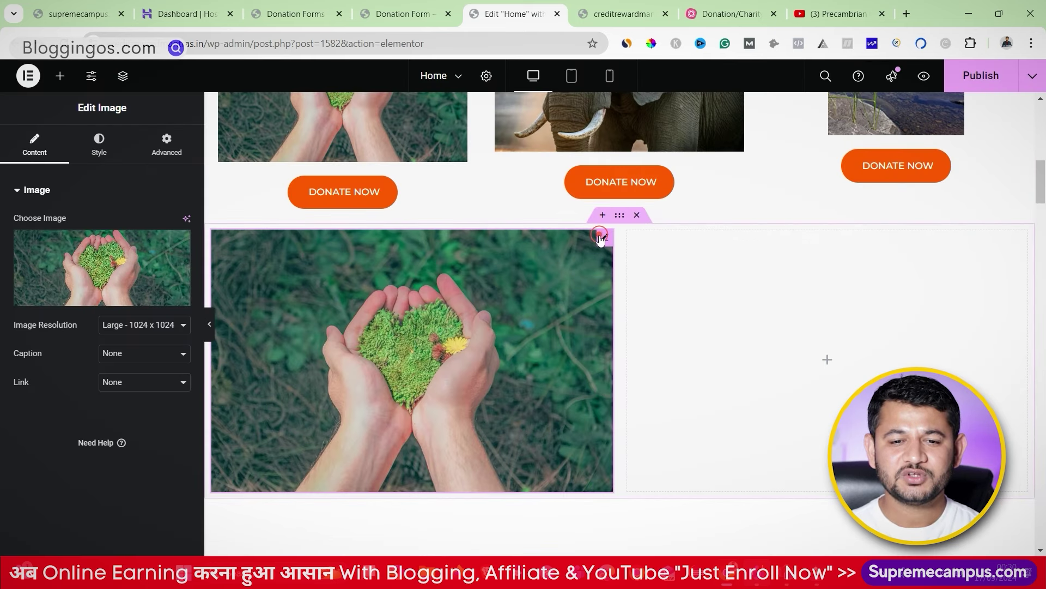
- Replace the photo in the new grid's first cell with volunteer-team.jpg from the media library
click(105, 295)
click(445, 262)
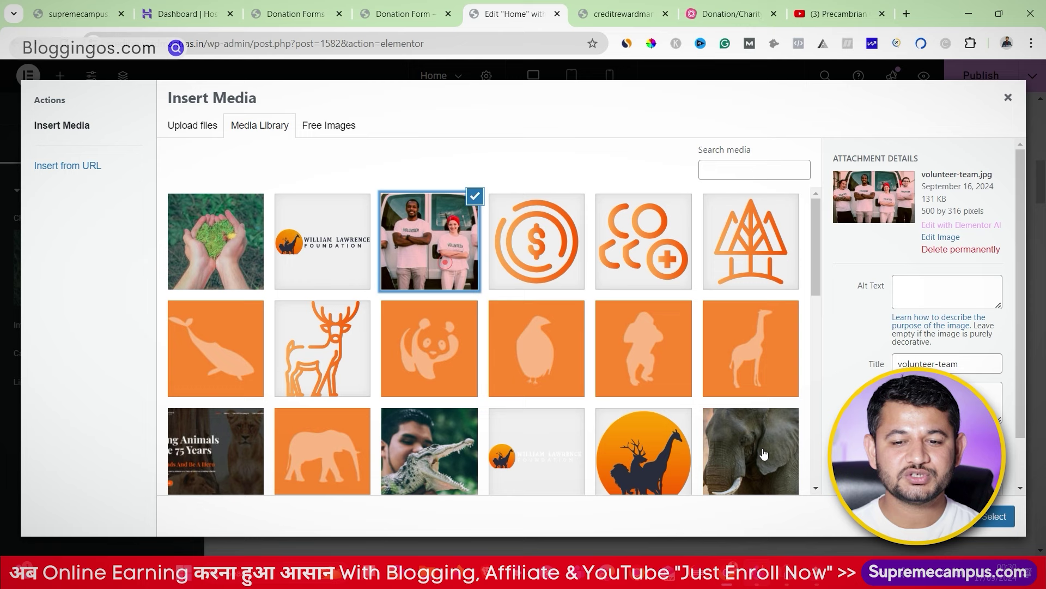
click(993, 516)
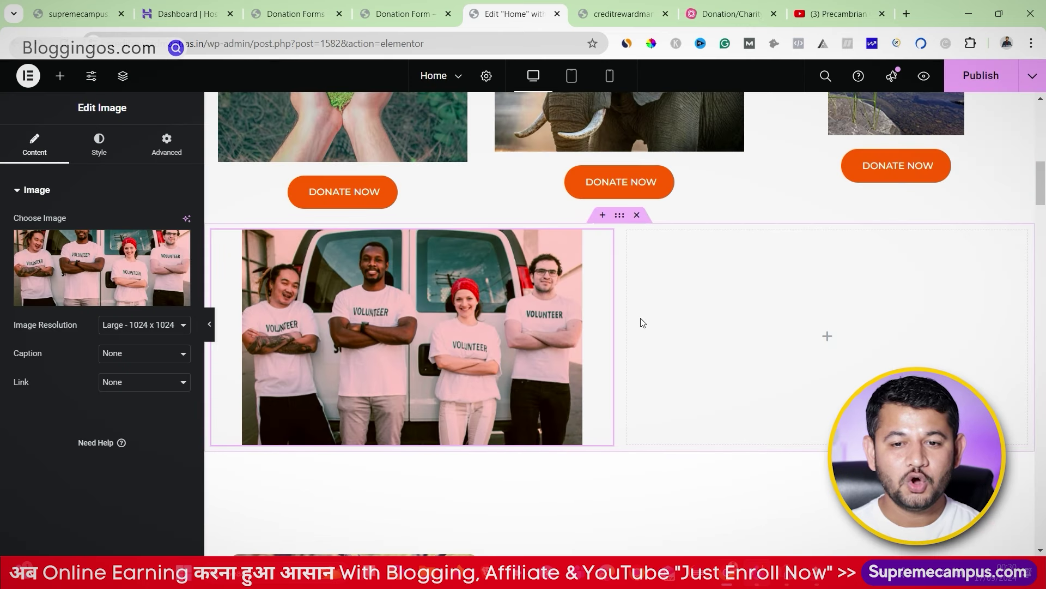
- Find the Shortcode widget and place it in the empty second cell beside the volunteer photo
click(827, 338)
text(short)
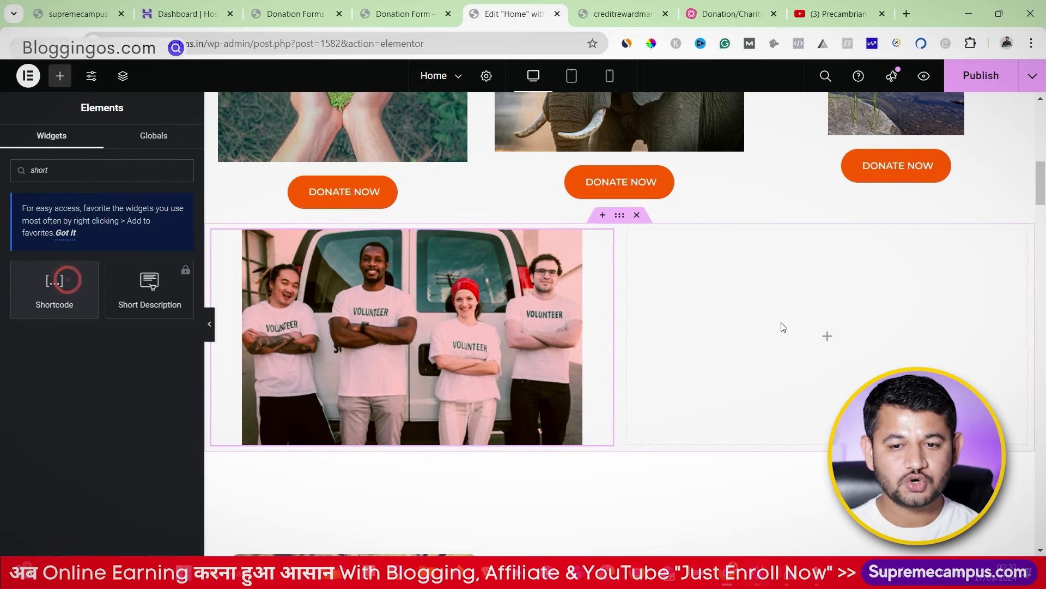
drag(57, 289, 740, 308)
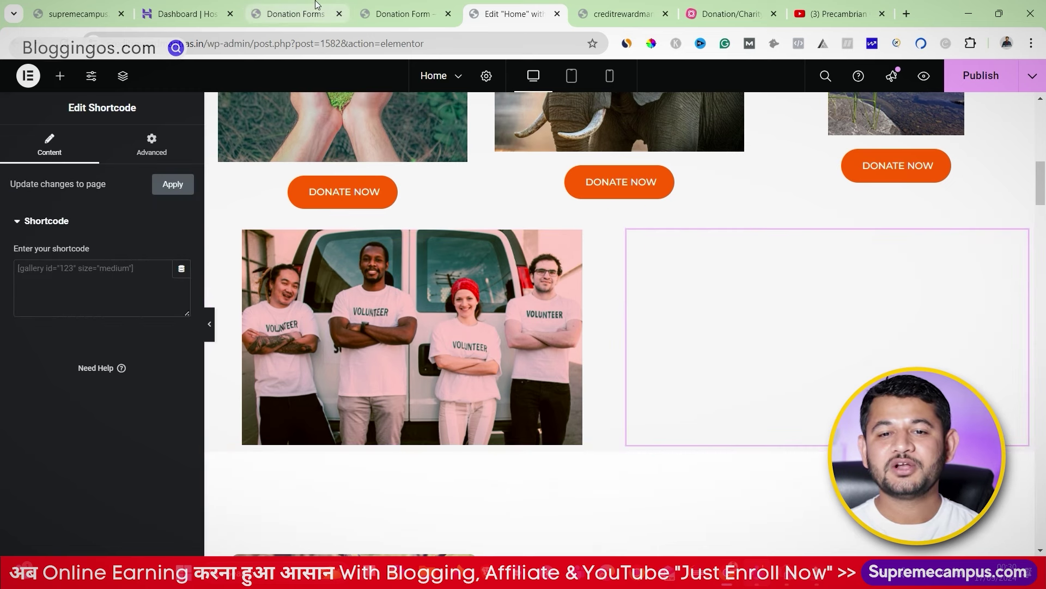
- Copy the Environmental Cause form's shortcode from the Donation Forms list and enter [give_form id="1969"] in the Shortcode widget
click(299, 12)
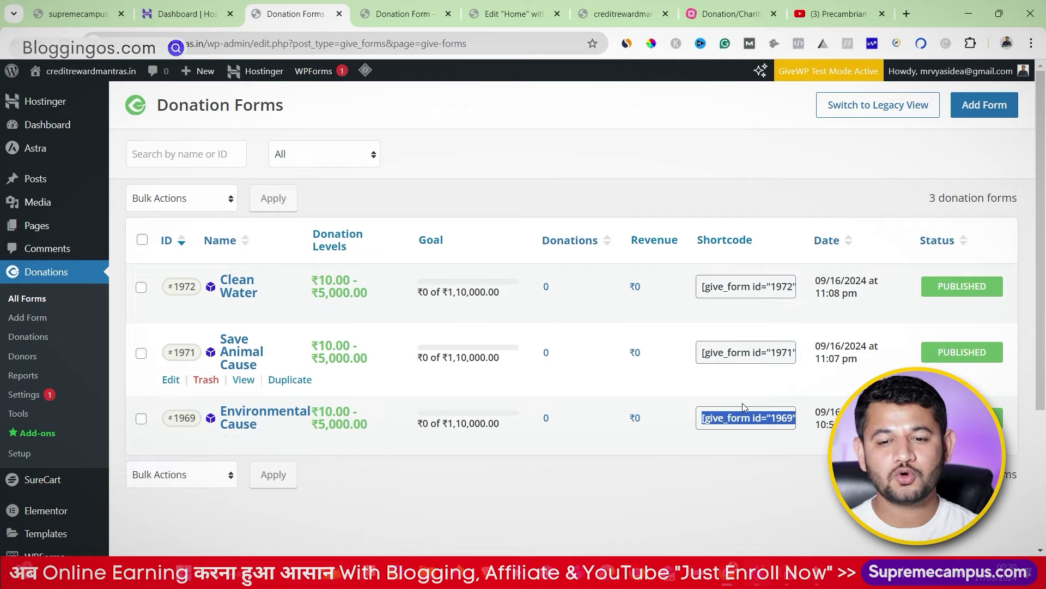
right_click(740, 419)
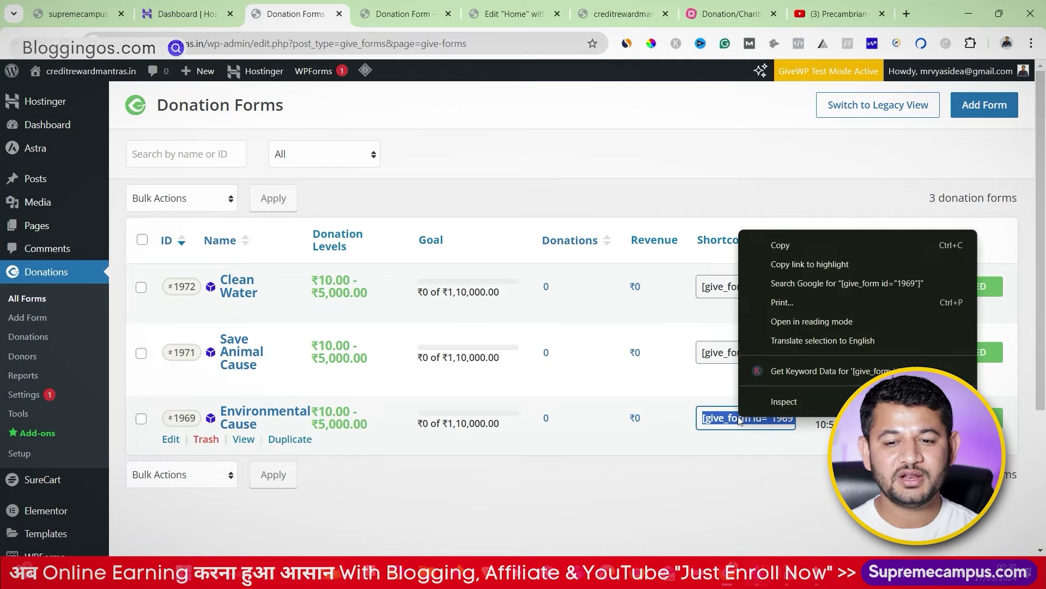
click(781, 245)
click(512, 14)
click(55, 277)
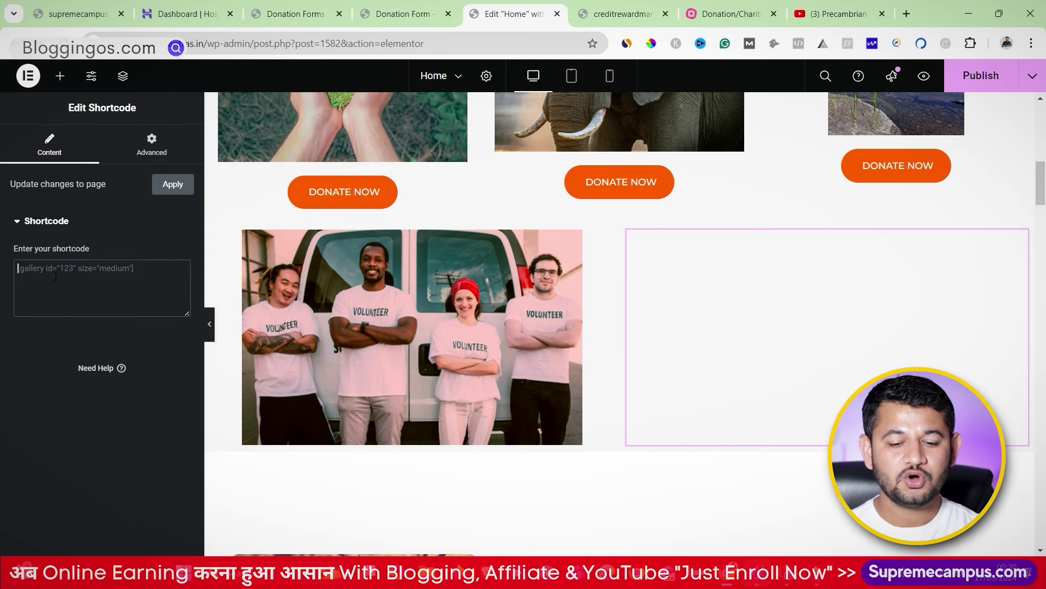
text([give_form id="1969"])
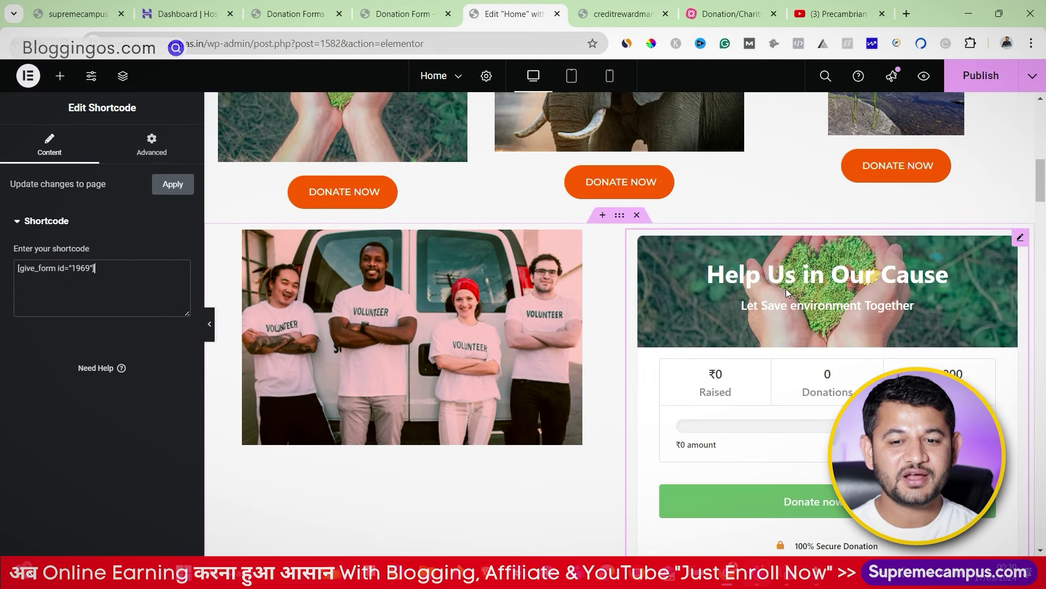
- Set the volunteer photo's self-alignment to stretch and its order to End in its layout settings
scroll(702, 367, down, 1)
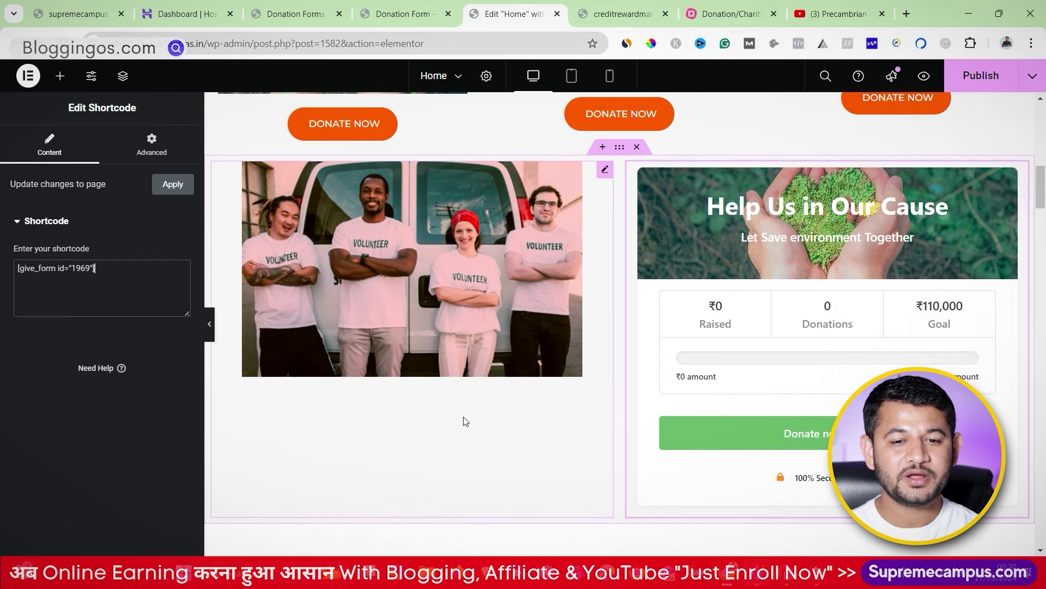
click(453, 373)
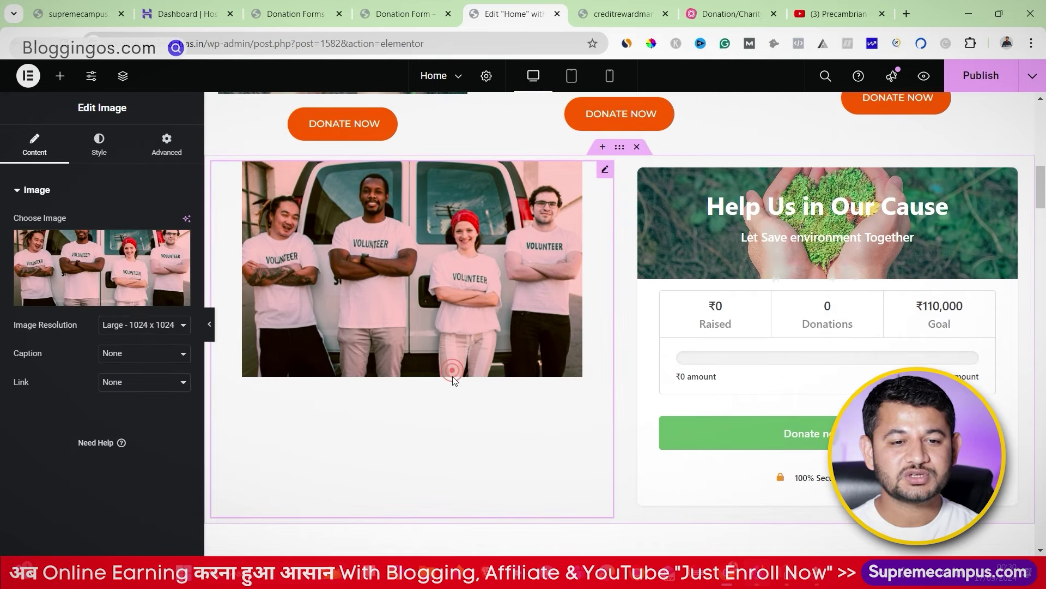
click(99, 143)
scroll(118, 429, down, 3)
scroll(116, 439, up, 3)
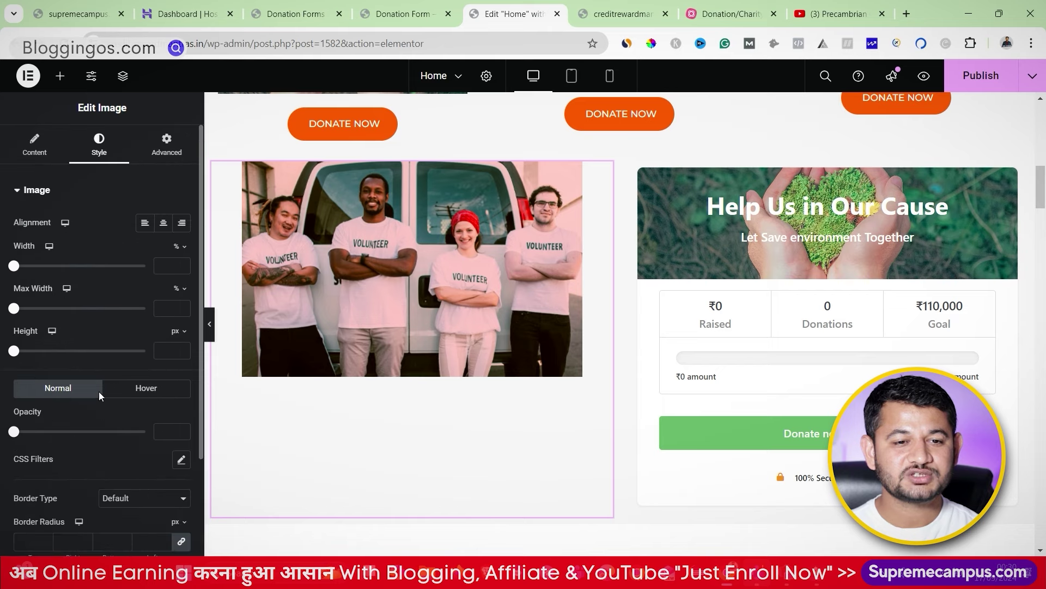
click(163, 145)
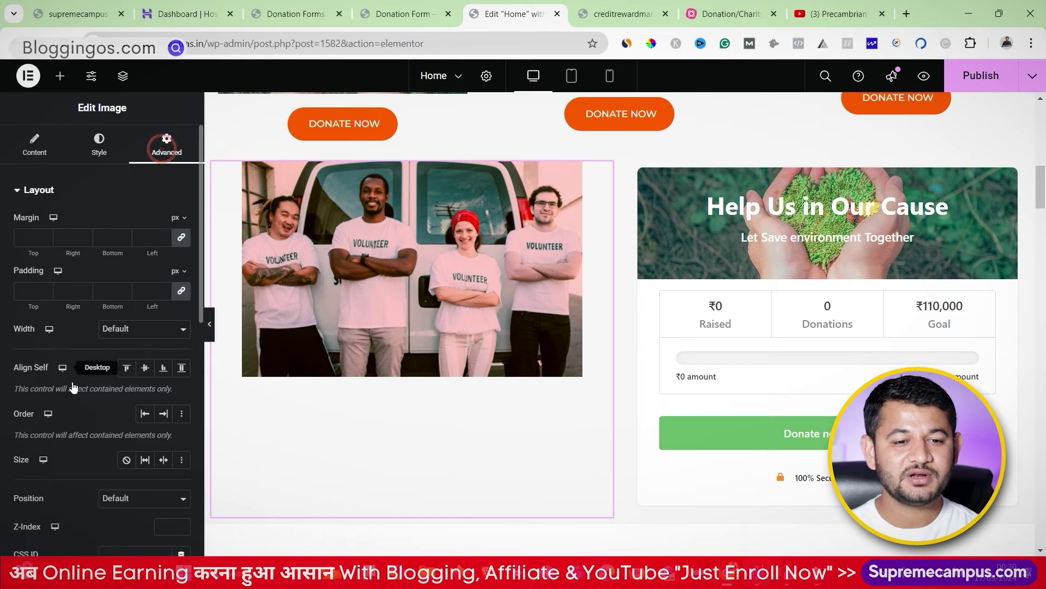
click(182, 371)
click(163, 414)
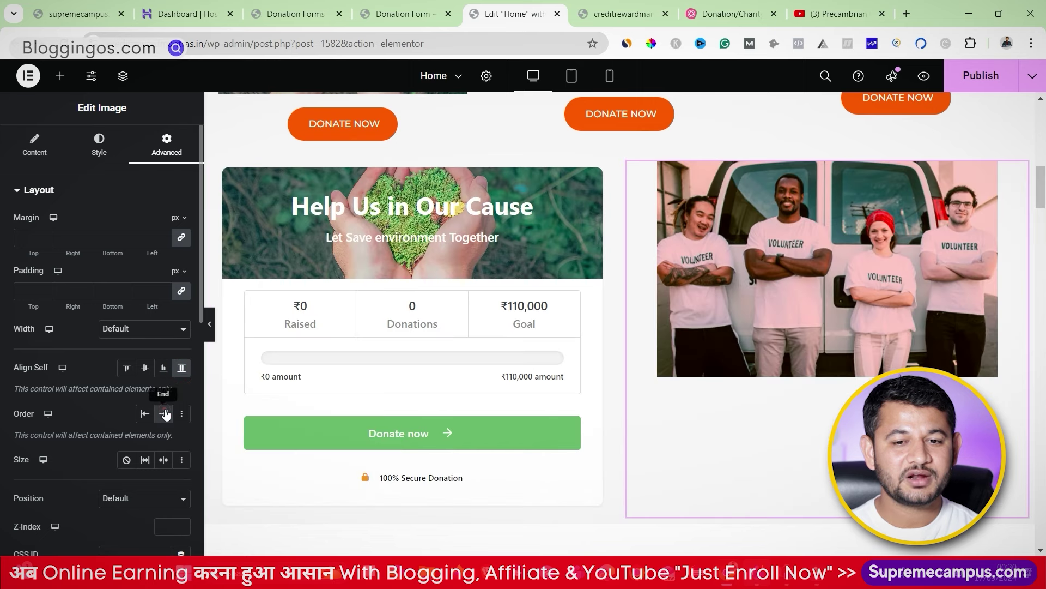